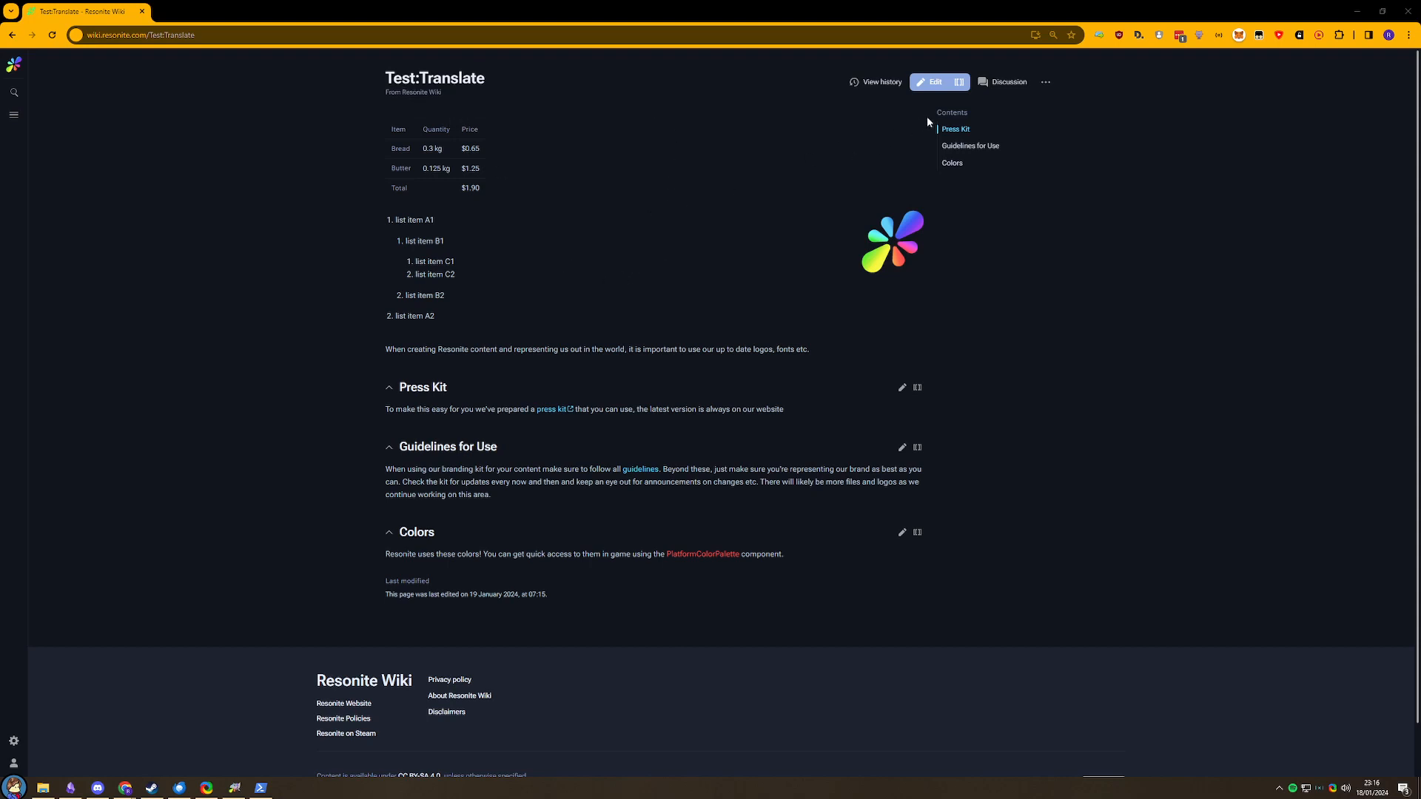
- Open the Test:Translate page source for editing and add a <languages /> tag at the very start
{"action": "left_click", "coordinate": [959, 92]}
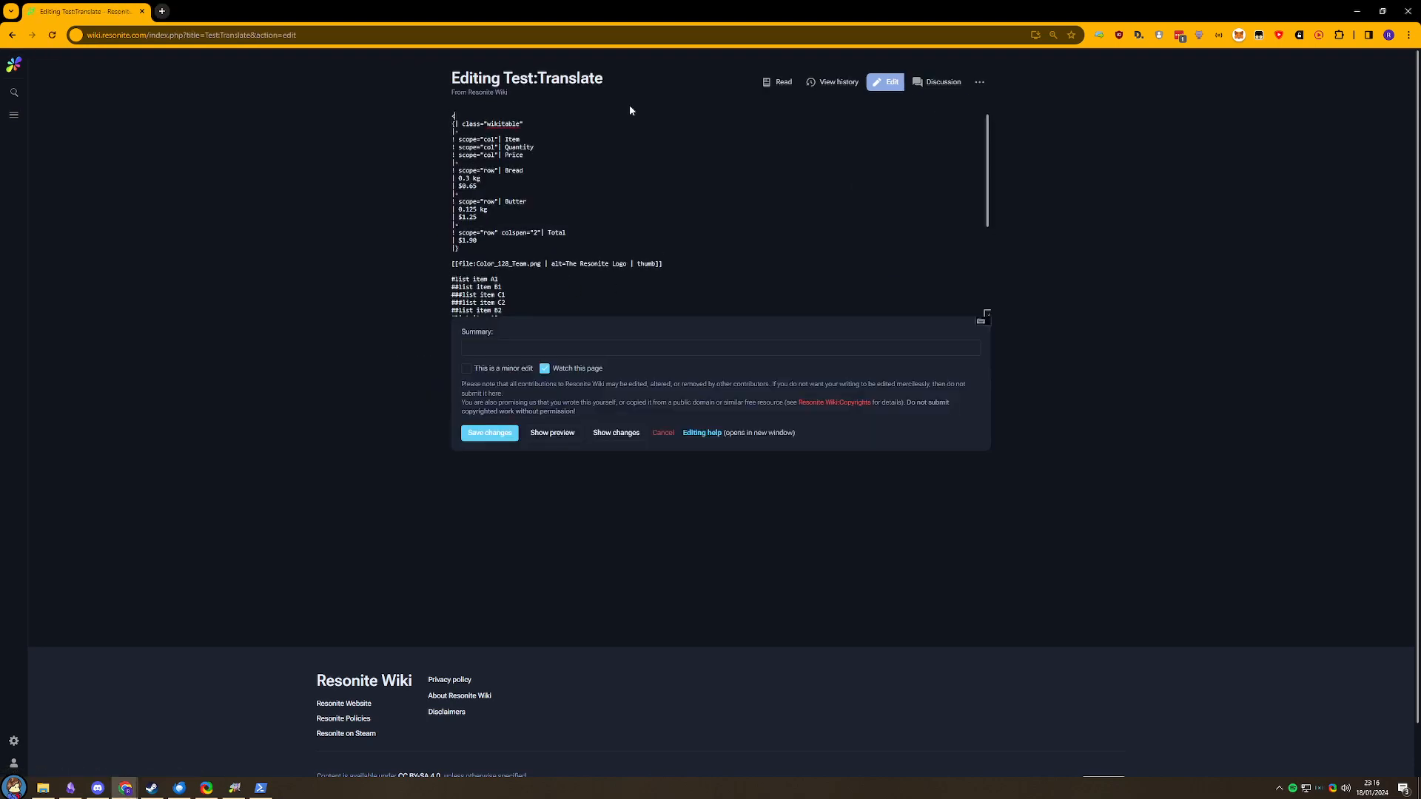
{"action": "type", "text": "<languages"}
{"action": "key", "text": "ctrl+plus"}
{"action": "key", "text": "ctrl+plus"}
{"action": "key", "text": "ctrl+plus"}
{"action": "key", "text": "ctrl+plus"}
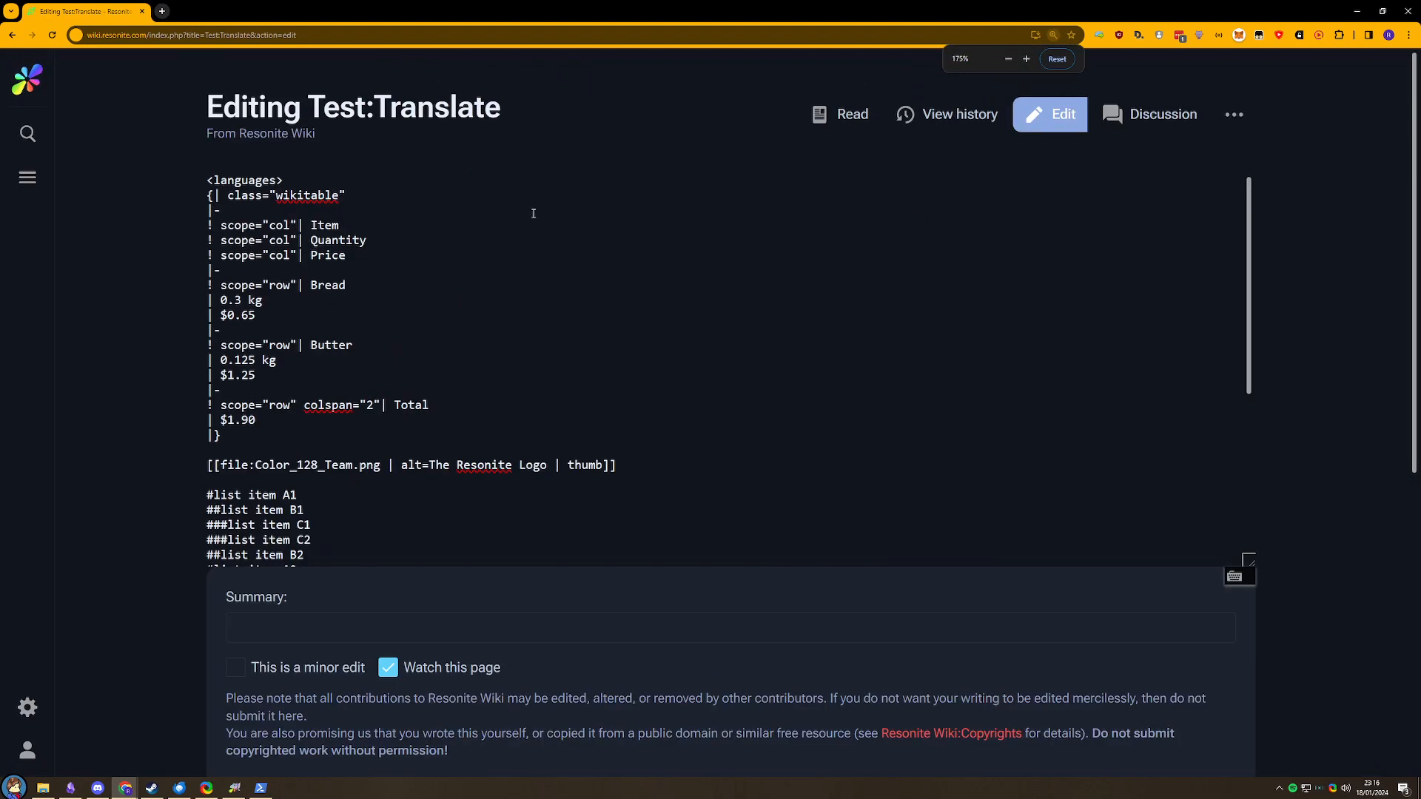
{"action": "type", "text": ">"}
{"action": "key", "text": "Left"}
{"action": "type", "text": "."}
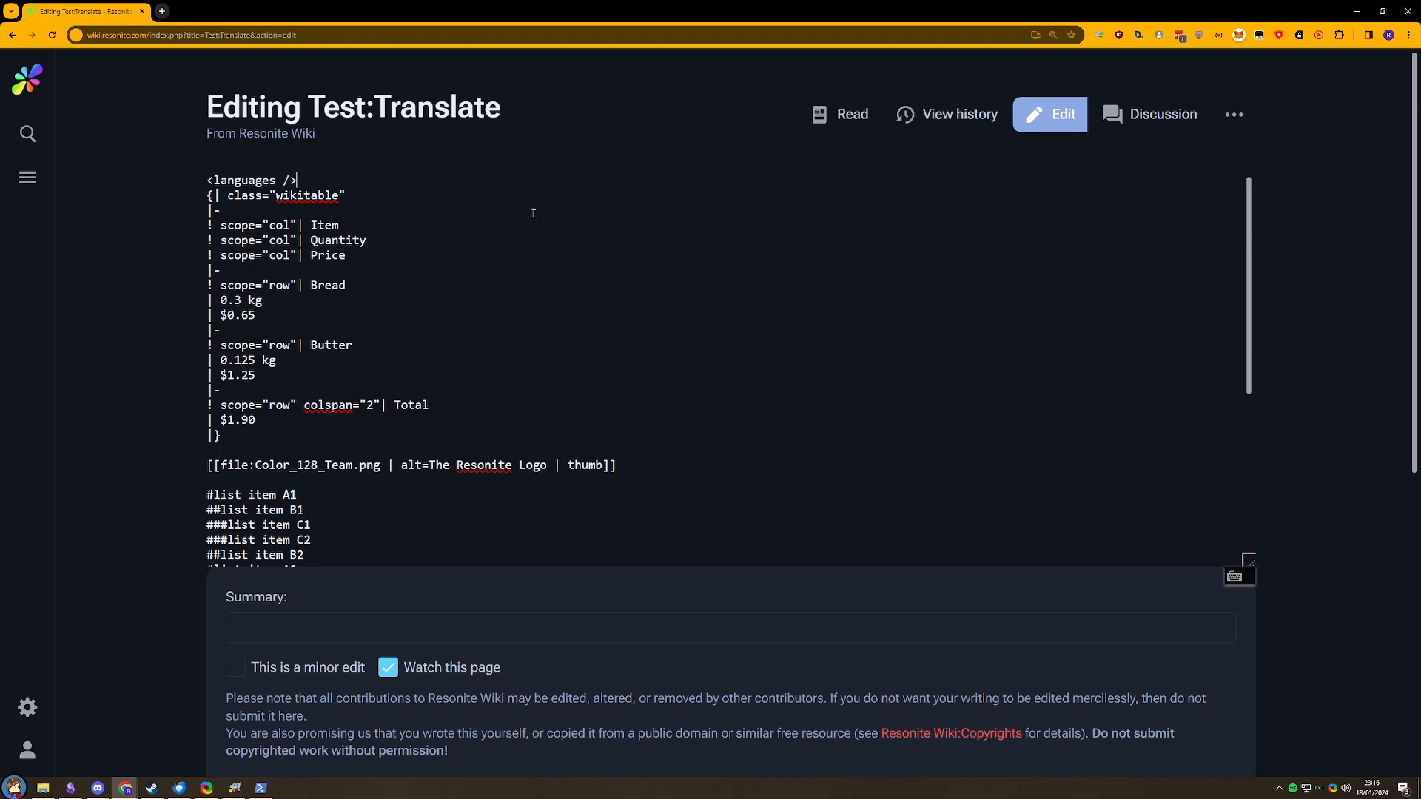
- Try wrapping the entire page source in <translate> and </translate> tags, and remove both tags again
{"action": "key", "text": "Return"}
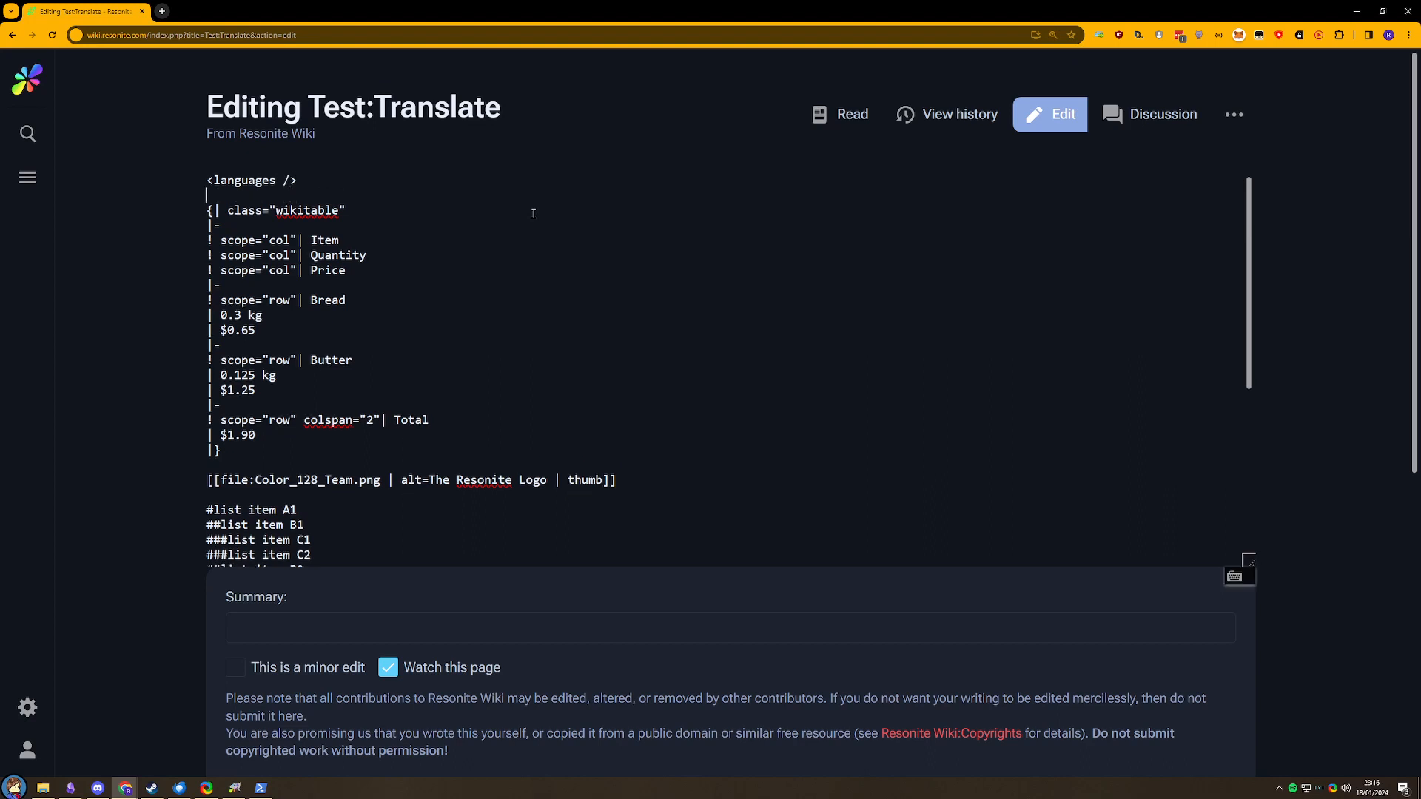
{"action": "type", "text": "<translate>"}
{"action": "key", "text": "shift+Home"}
{"action": "key", "text": "ctrl+c"}
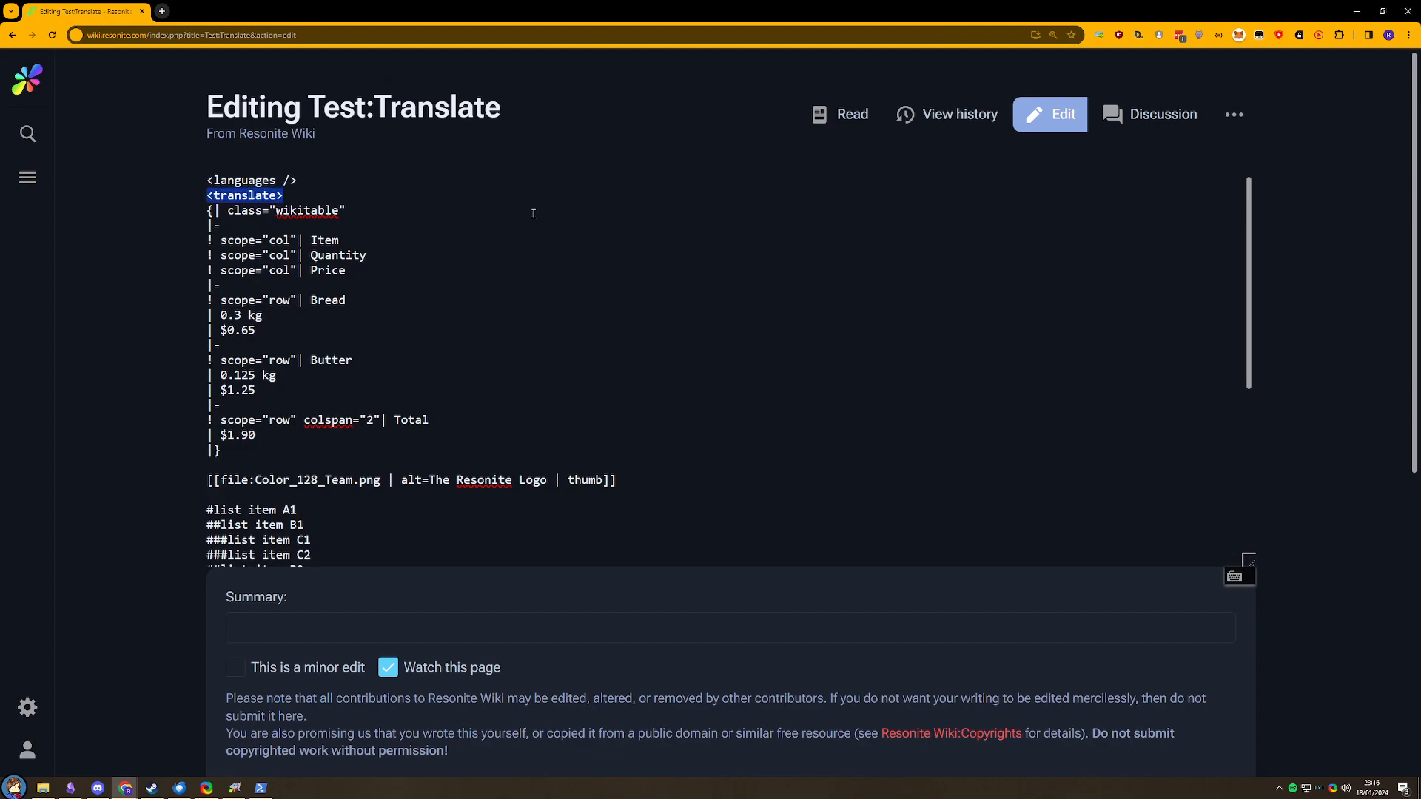
{"action": "scroll", "coordinate": [379, 311], "scroll_direction": "down", "scroll_amount": 1}
{"action": "scroll", "coordinate": [379, 311], "scroll_direction": "down", "scroll_amount": 10}
{"action": "scroll", "coordinate": [315, 285], "scroll_direction": "up", "scroll_amount": 5}
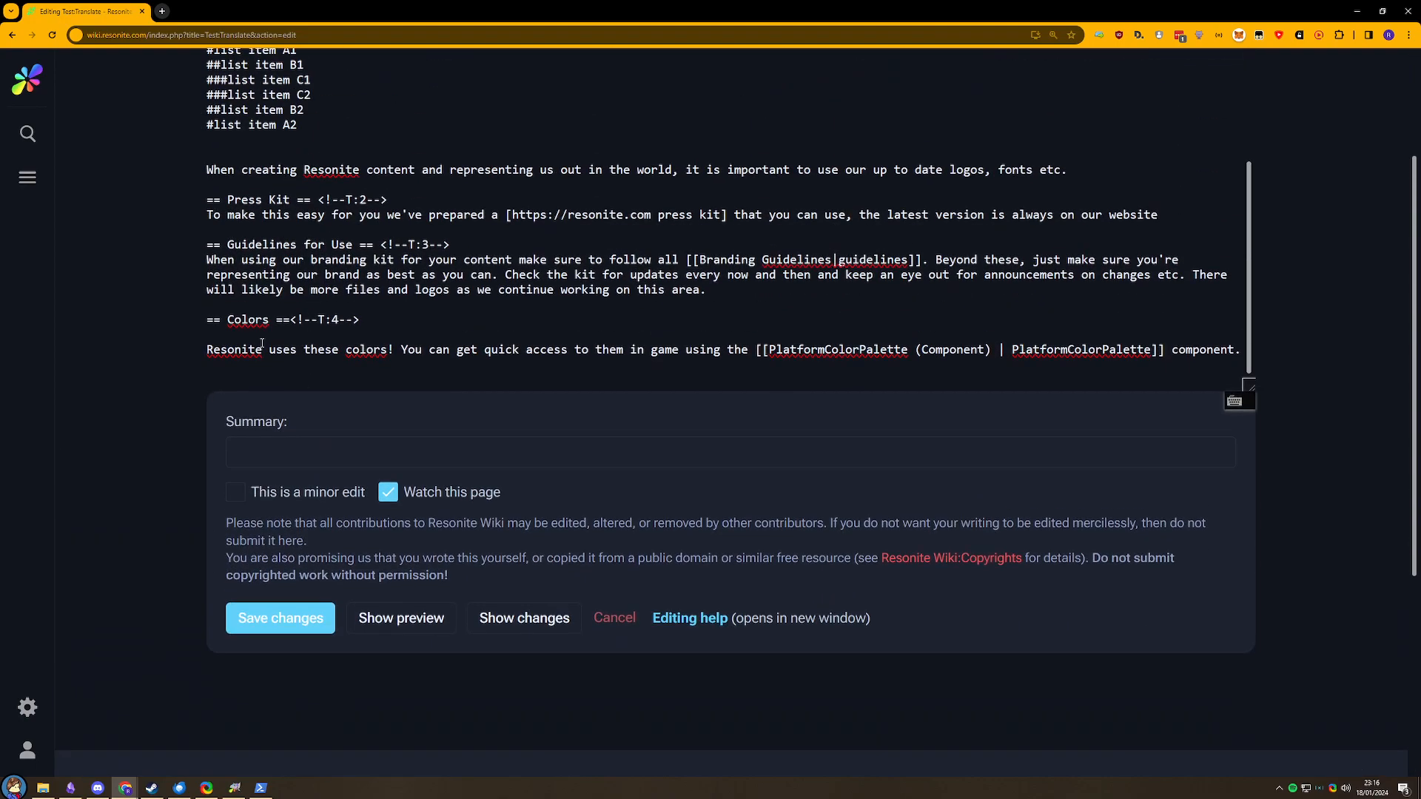
{"action": "key", "text": "ctrl+v"}
{"action": "type", "text": "/"}
{"action": "key", "text": "shift+Home"}
{"action": "key", "text": "BackSpace"}
{"action": "key", "text": "BackSpace"}
{"action": "key", "text": "ctrl+Home"}
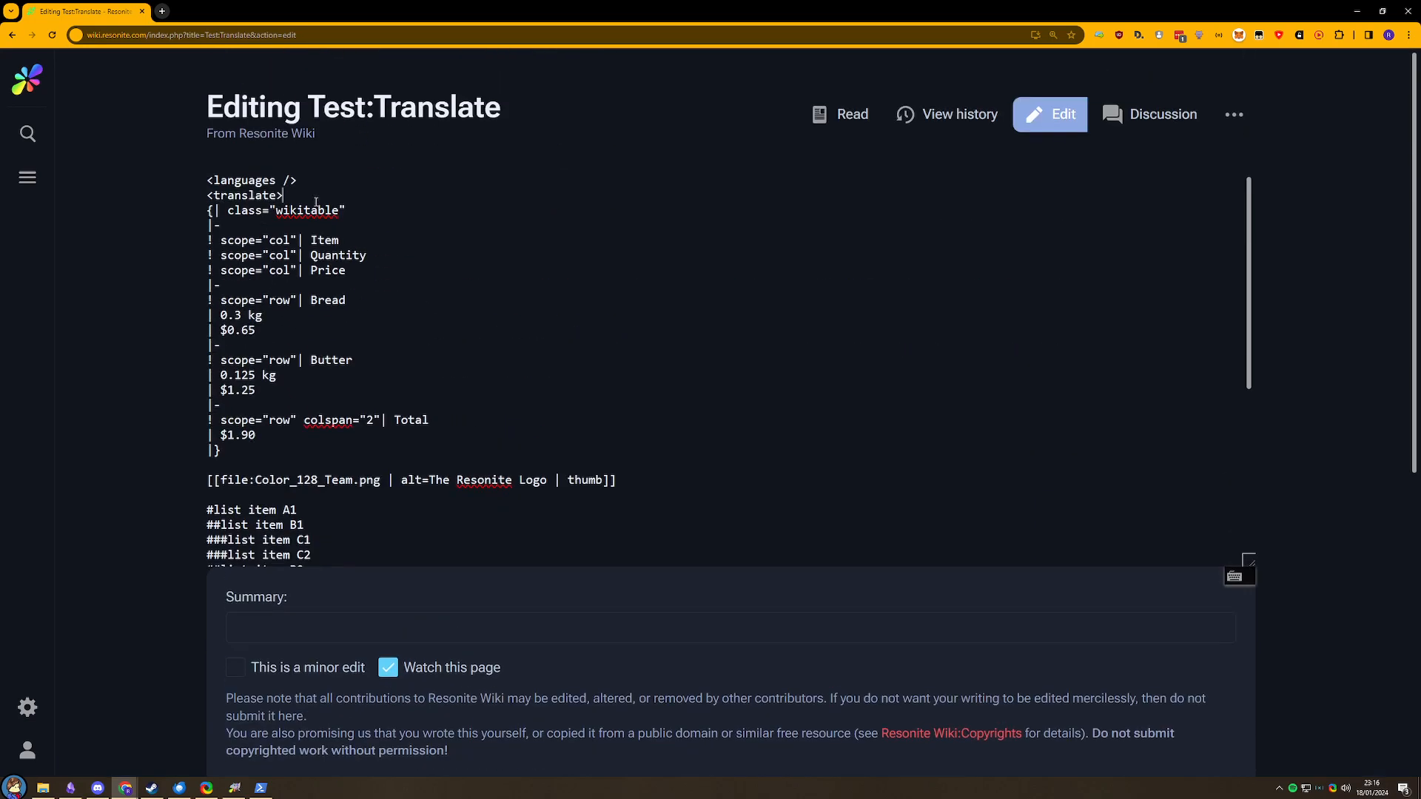
{"action": "key", "text": "shift+Home"}
{"action": "key", "text": "BackSpace"}
{"action": "key", "text": "BackSpace"}
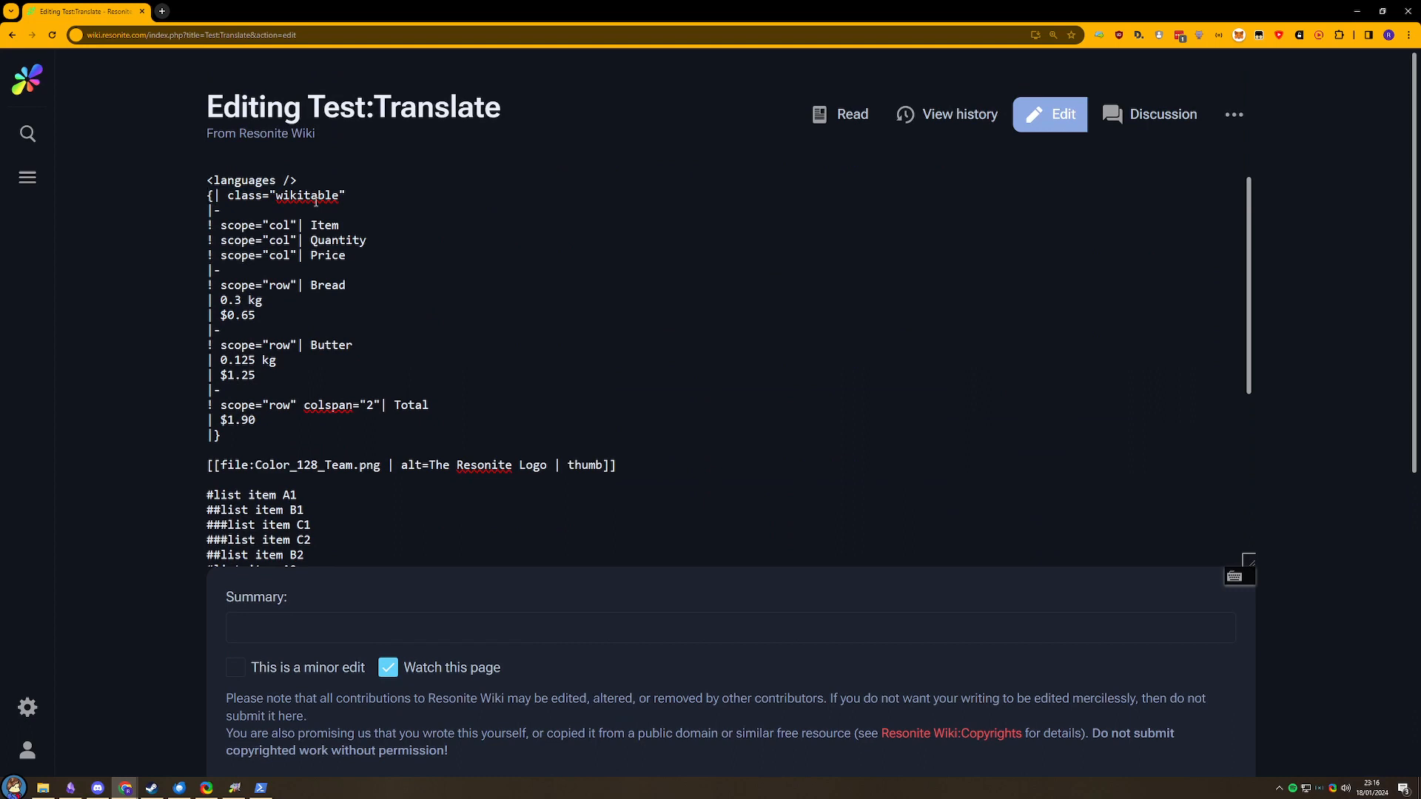
- Add a "== Tables ==" heading directly above the wikitable, separated from the <languages /> tag by a blank line
{"action": "key", "text": "Return"}
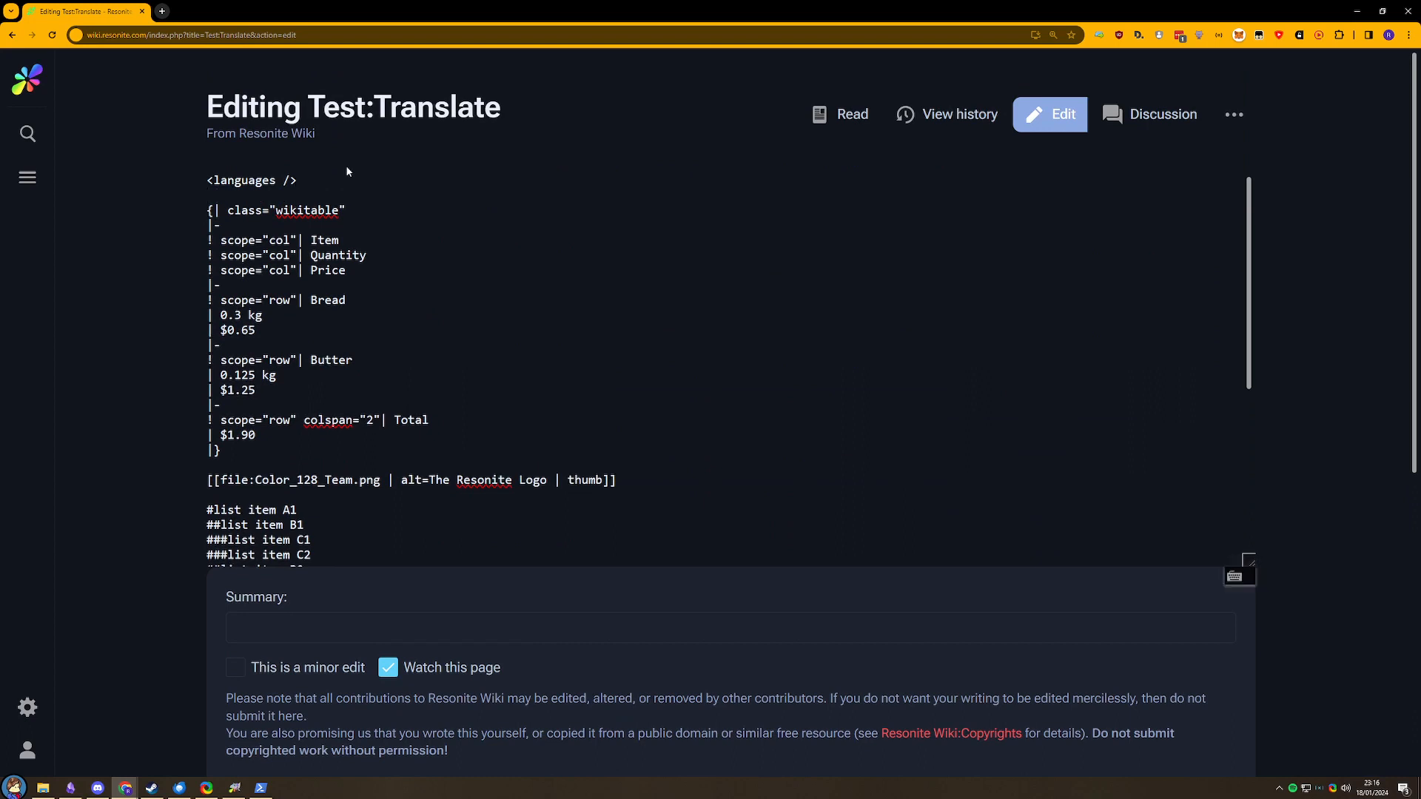
{"action": "key", "text": "Return"}
{"action": "type", "text": "=="}
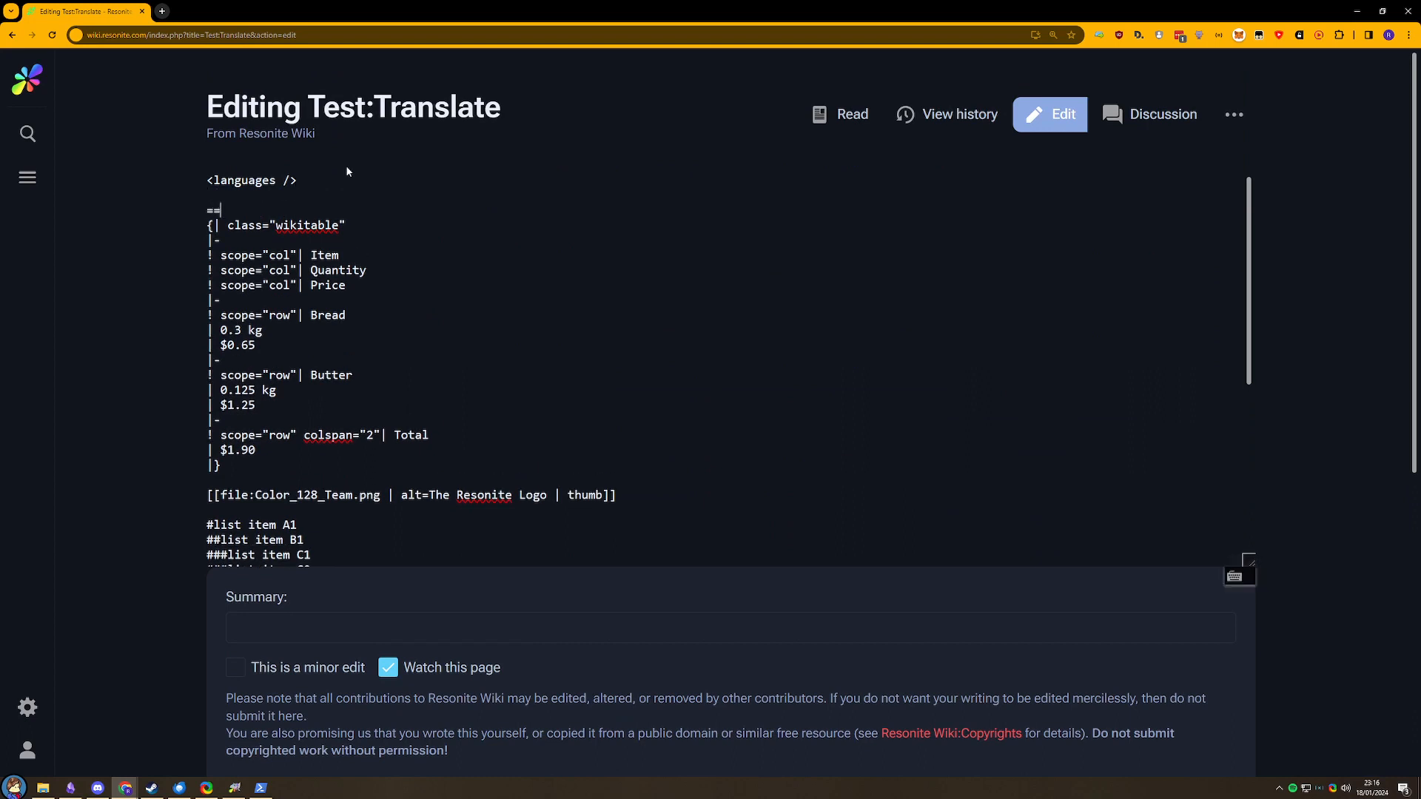
{"action": "type", "text": " Tables =="}
{"action": "left_click", "coordinate": [332, 315]}
{"action": "left_click_drag", "start_coordinate": [301, 286], "coordinate": [210, 289]}
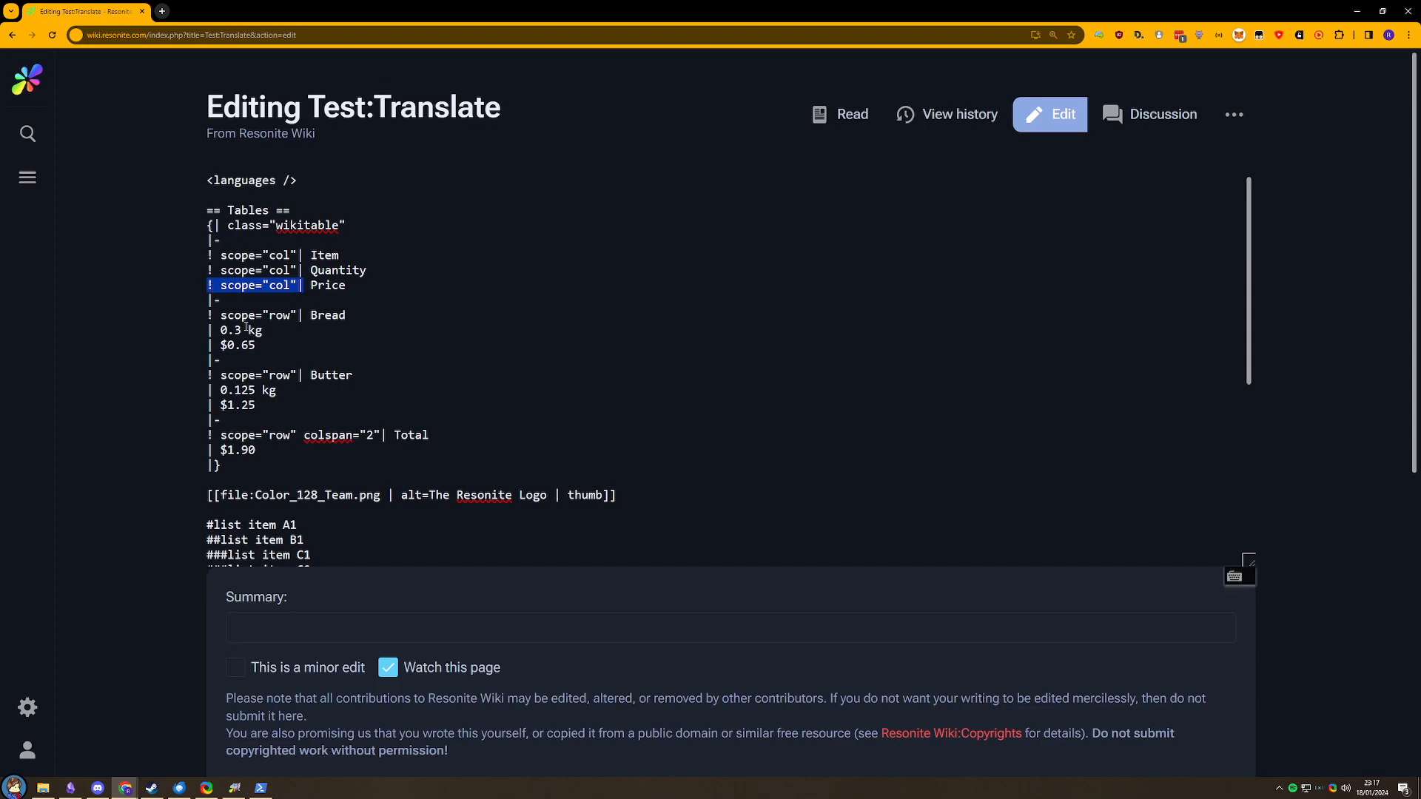
{"action": "left_click_drag", "start_coordinate": [225, 241], "coordinate": [208, 225]}
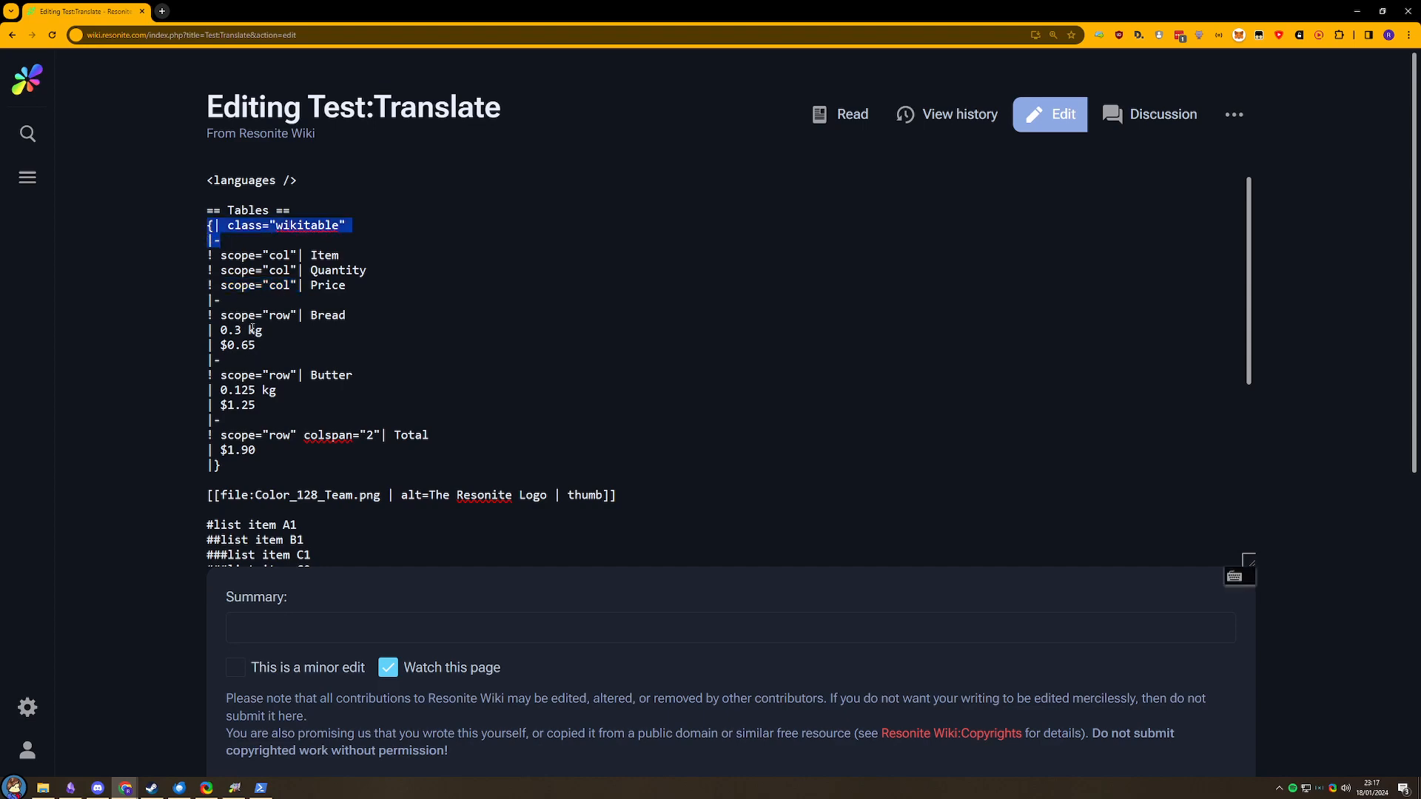
- Wrap the table's "Item" column header text in <translate> and </translate> tags
{"action": "left_click", "coordinate": [310, 256]}
{"action": "type", "text": "<translate"}
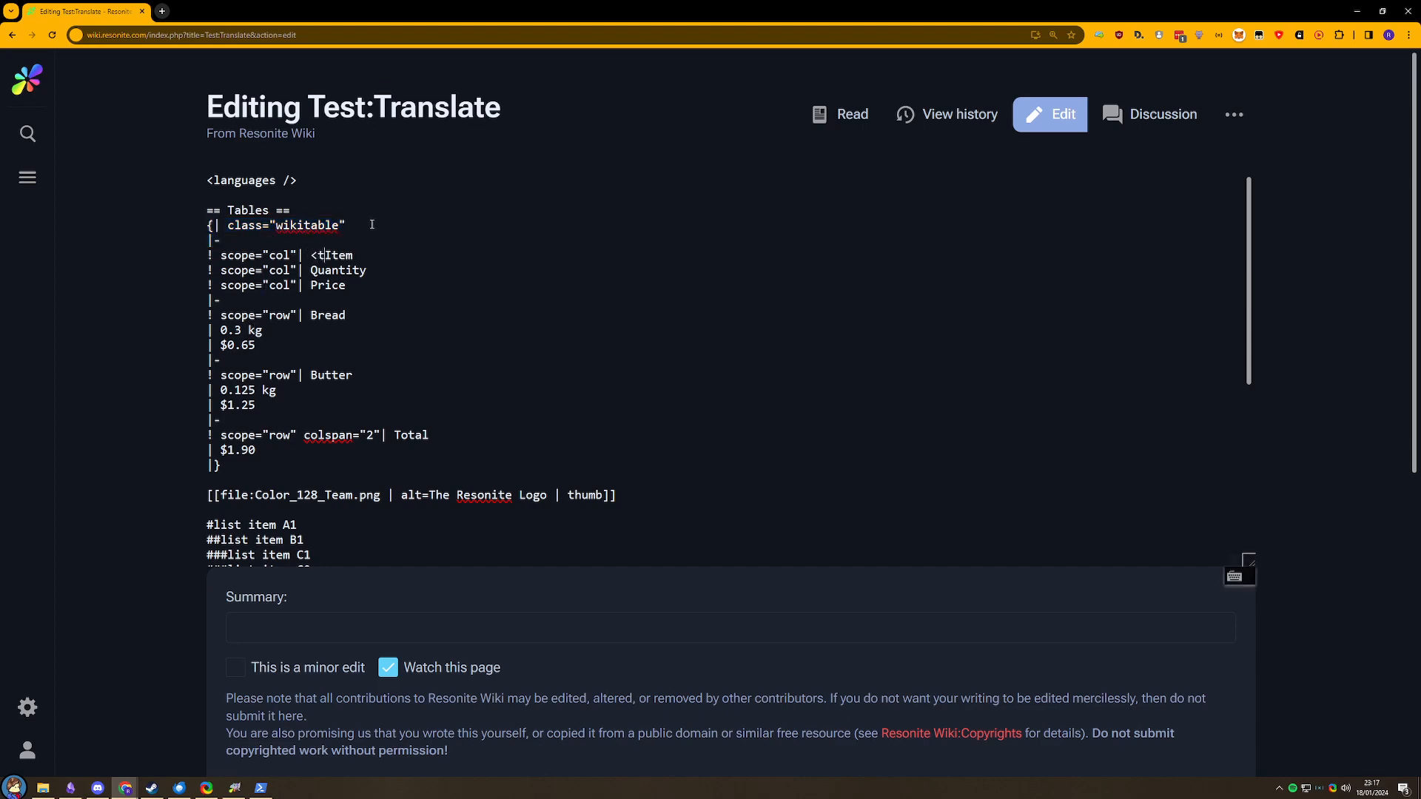
{"action": "type", "text": ">"}
{"action": "key", "text": "End"}
{"action": "type", "text": "</translate>"}
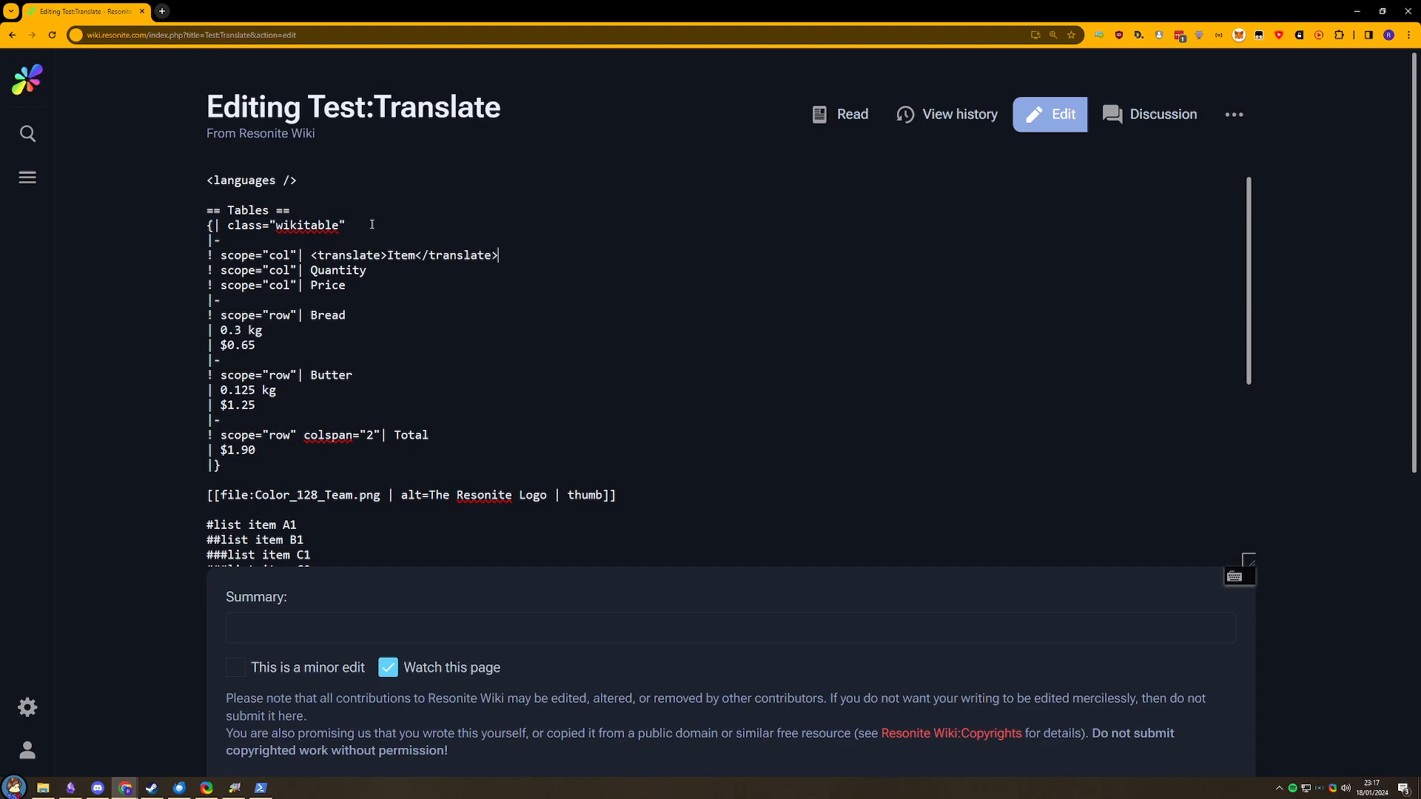
{"action": "left_click", "coordinate": [358, 258]}
{"action": "left_click_drag", "start_coordinate": [387, 255], "coordinate": [415, 254]}
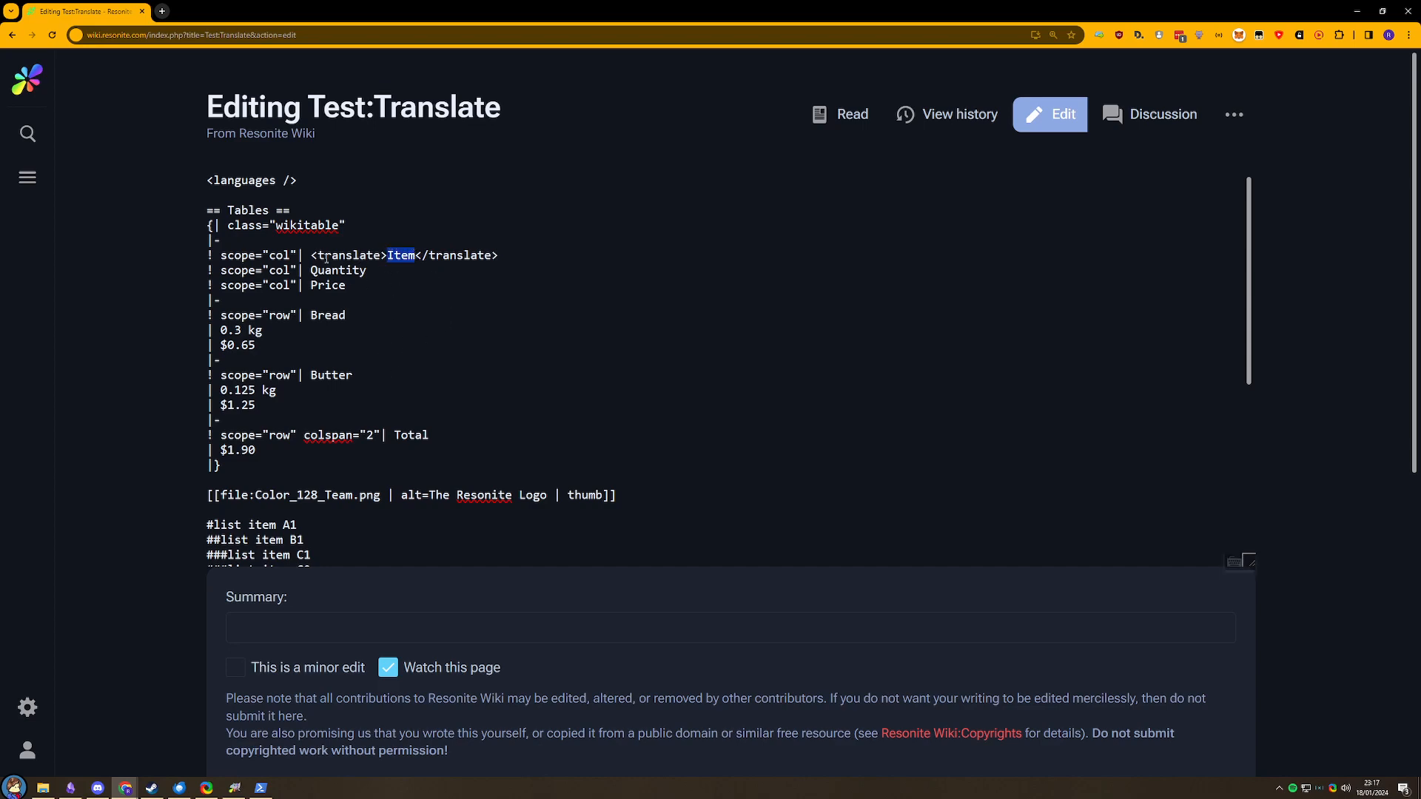
- Copy the <translate> tag and use it to wrap the "Quantity" column header in opening and closing tags
{"action": "mouse_move", "coordinate": [311, 255]}
{"action": "left_mouse_down"}
{"action": "mouse_move", "coordinate": [386, 255]}
{"action": "mouse_move", "coordinate": [318, 255]}
{"action": "left_mouse_up"}
{"action": "key", "text": "ctrl+c"}
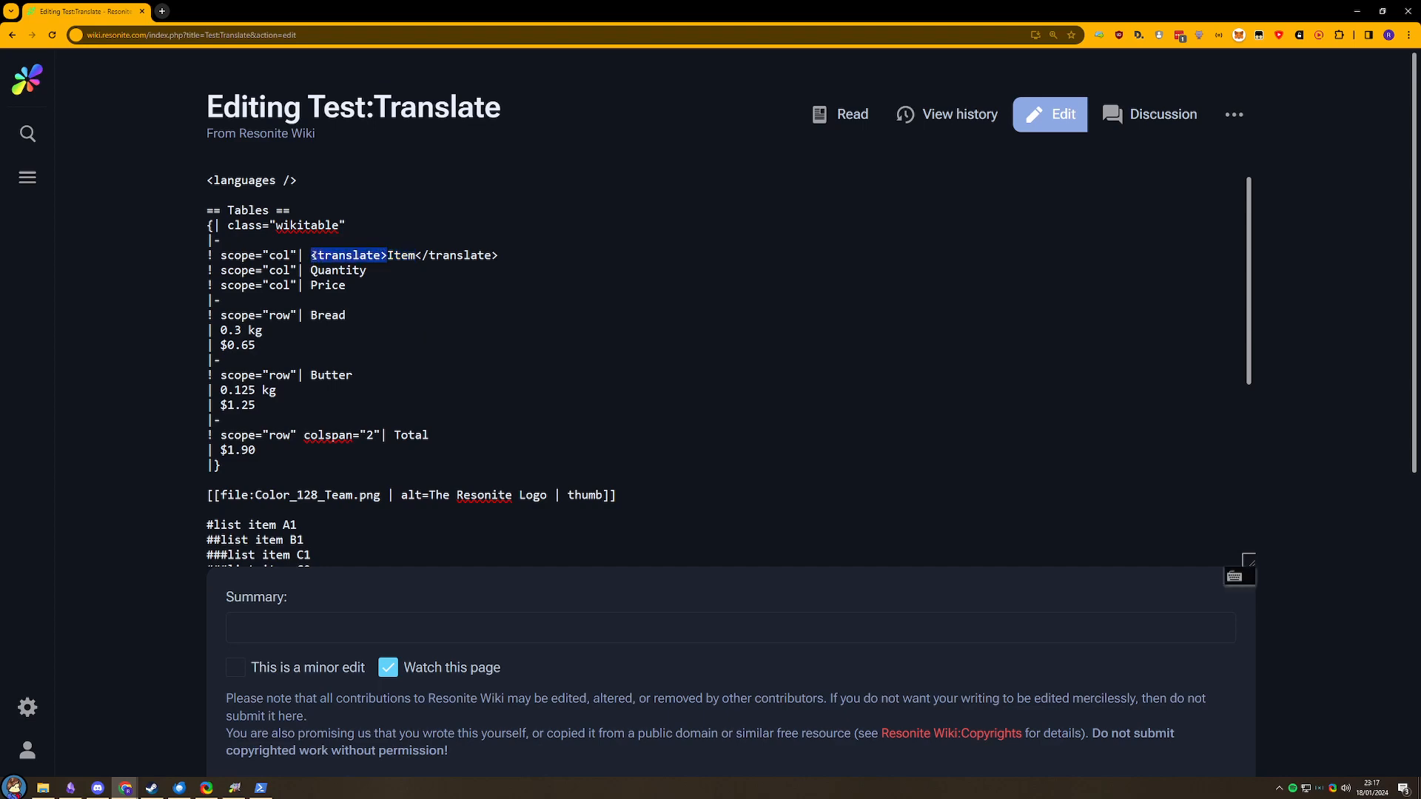
{"action": "left_click", "coordinate": [311, 270]}
{"action": "key", "text": "ctrl+v"}
{"action": "key", "text": "ctrl+v"}
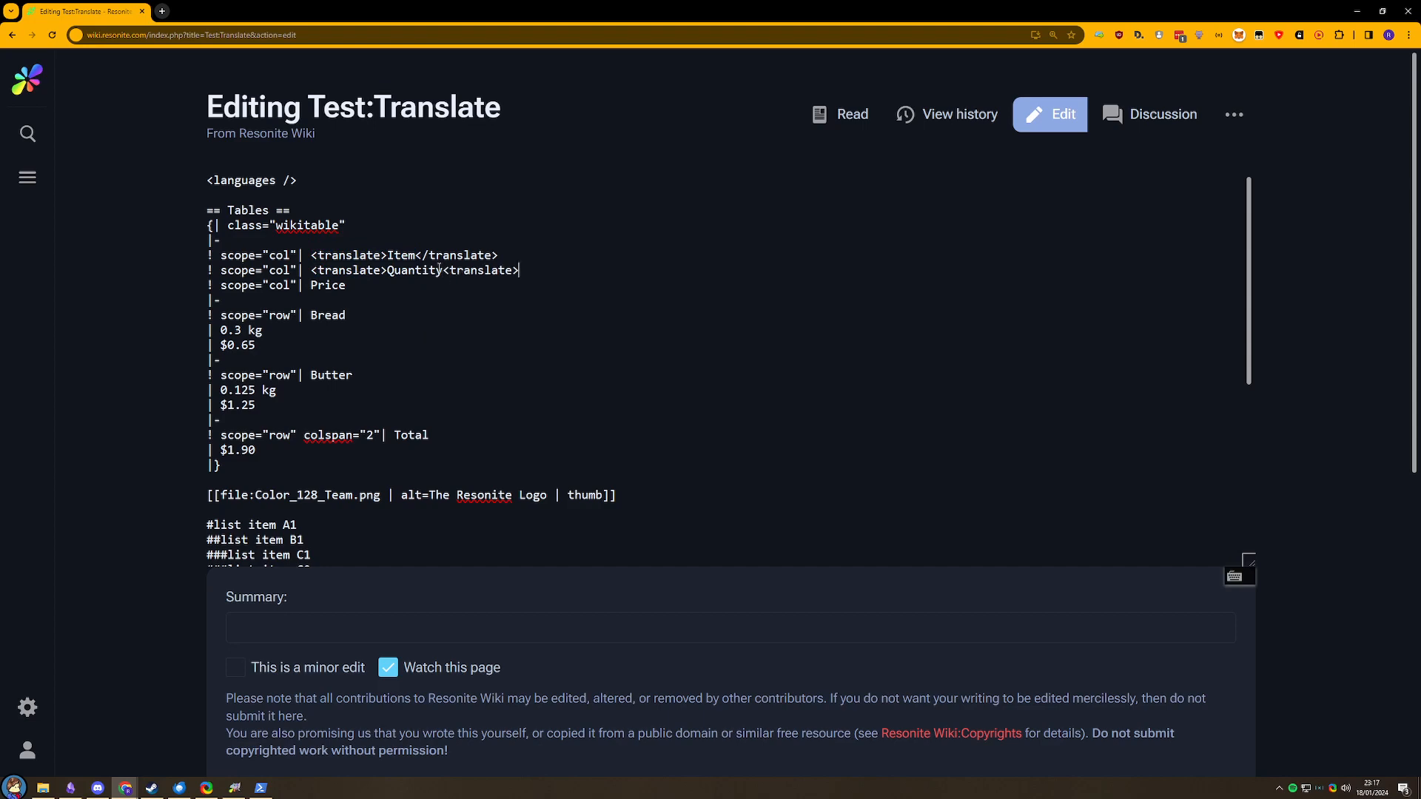
{"action": "left_click", "coordinate": [452, 271]}
{"action": "type", "text": "/"}
- Wrap the "Price" column header text in <translate> and </translate> tags
{"action": "left_click", "coordinate": [311, 285]}
{"action": "key", "text": "ctrl+v"}
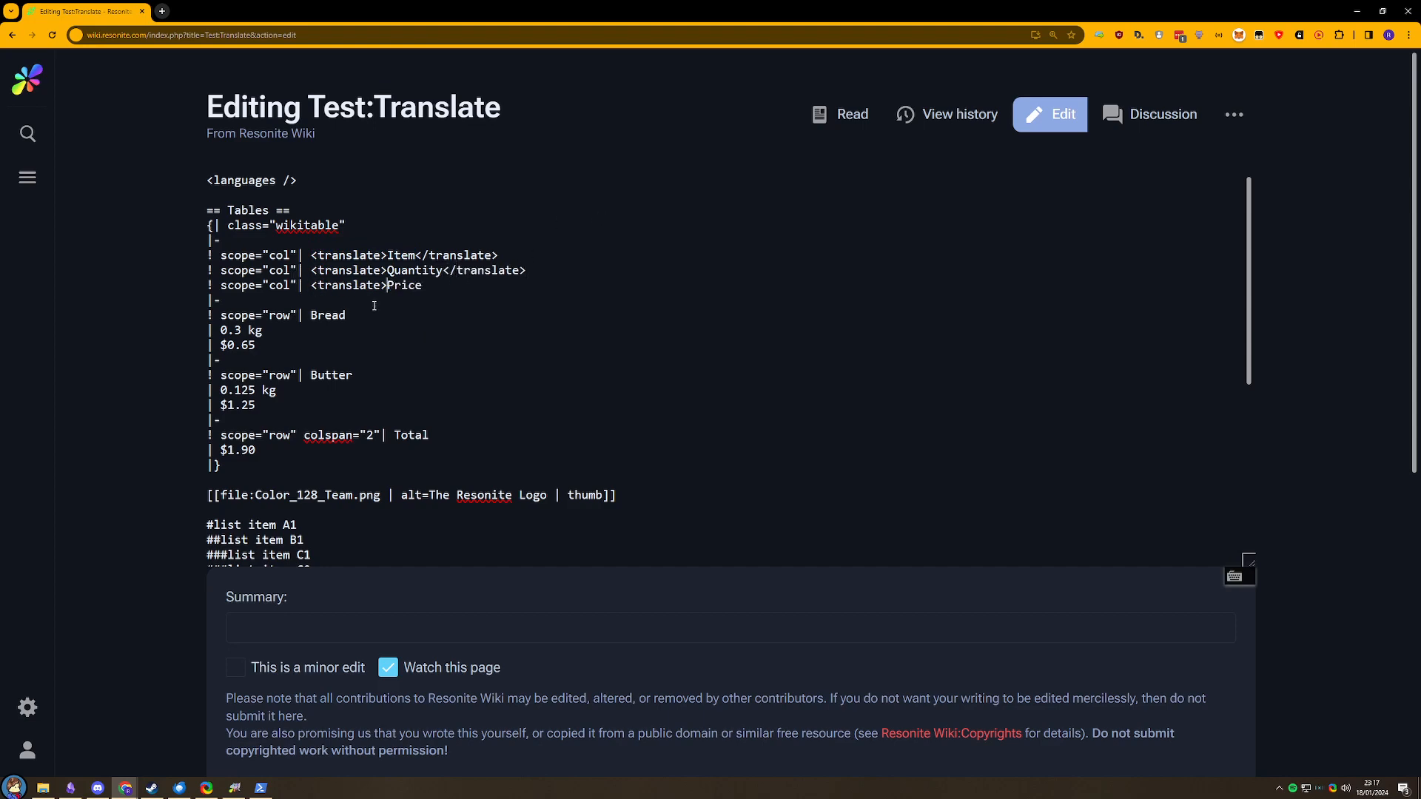
{"action": "left_click", "coordinate": [424, 287]}
{"action": "key", "text": "ctrl+v"}
{"action": "left_click", "coordinate": [429, 286]}
{"action": "type", "text": "/"}
{"action": "right_click", "coordinate": [361, 415]}
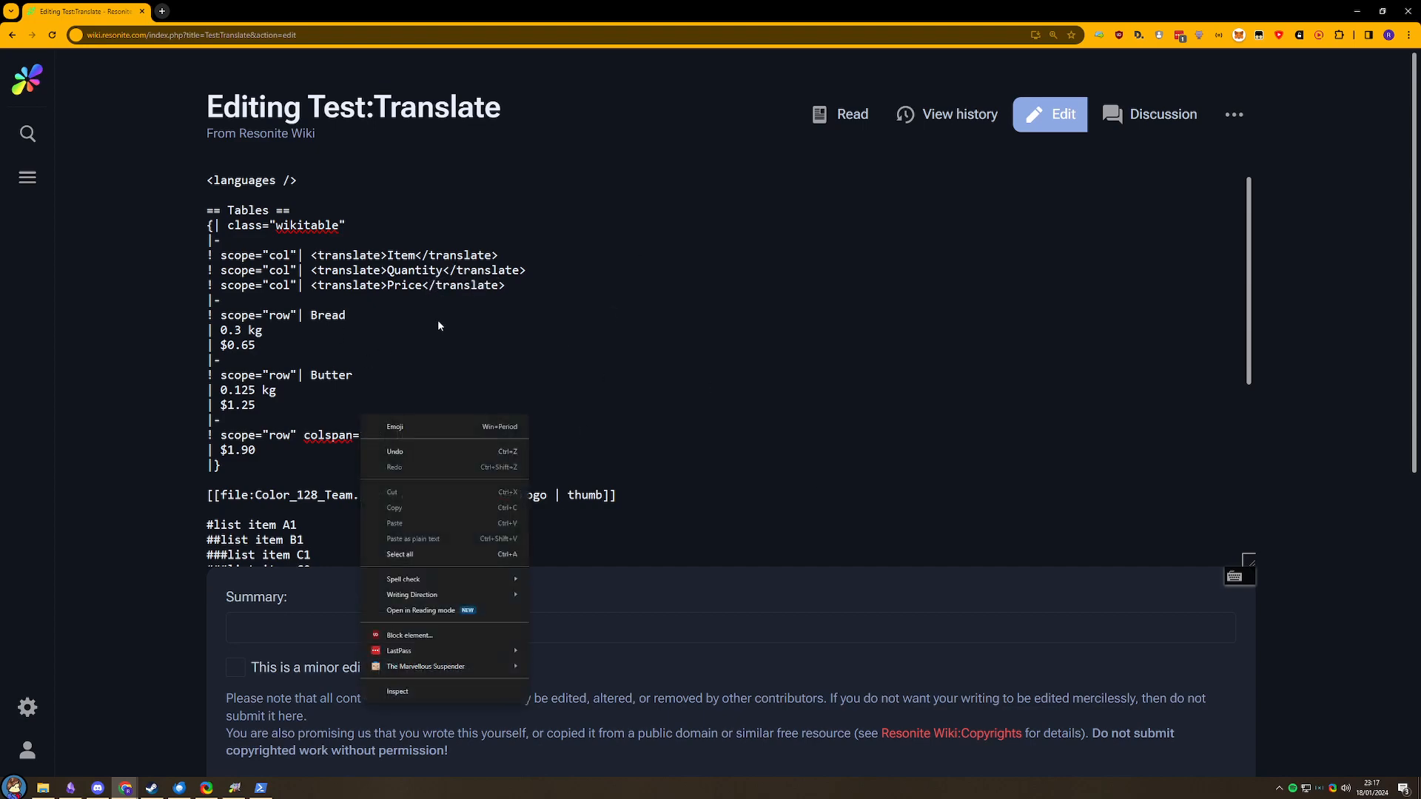
{"action": "left_click", "coordinate": [437, 319]}
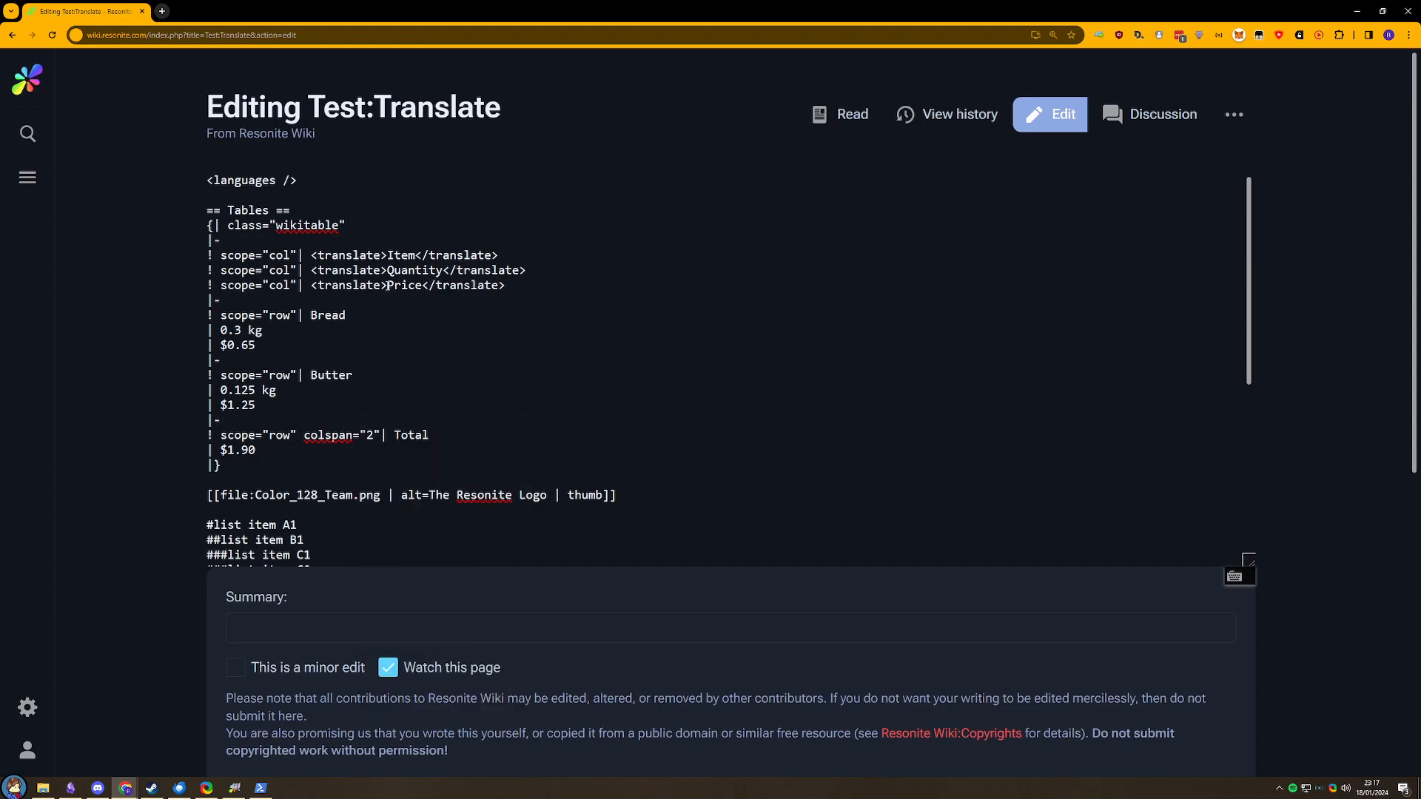
{"action": "left_click_drag", "start_coordinate": [387, 286], "coordinate": [431, 287]}
- Wrap the "Bread" row header text in <translate> and </translate> tags
{"action": "left_click", "coordinate": [353, 313]}
{"action": "key", "text": "ctrl+v"}
{"action": "key", "text": "ctrl+v"}
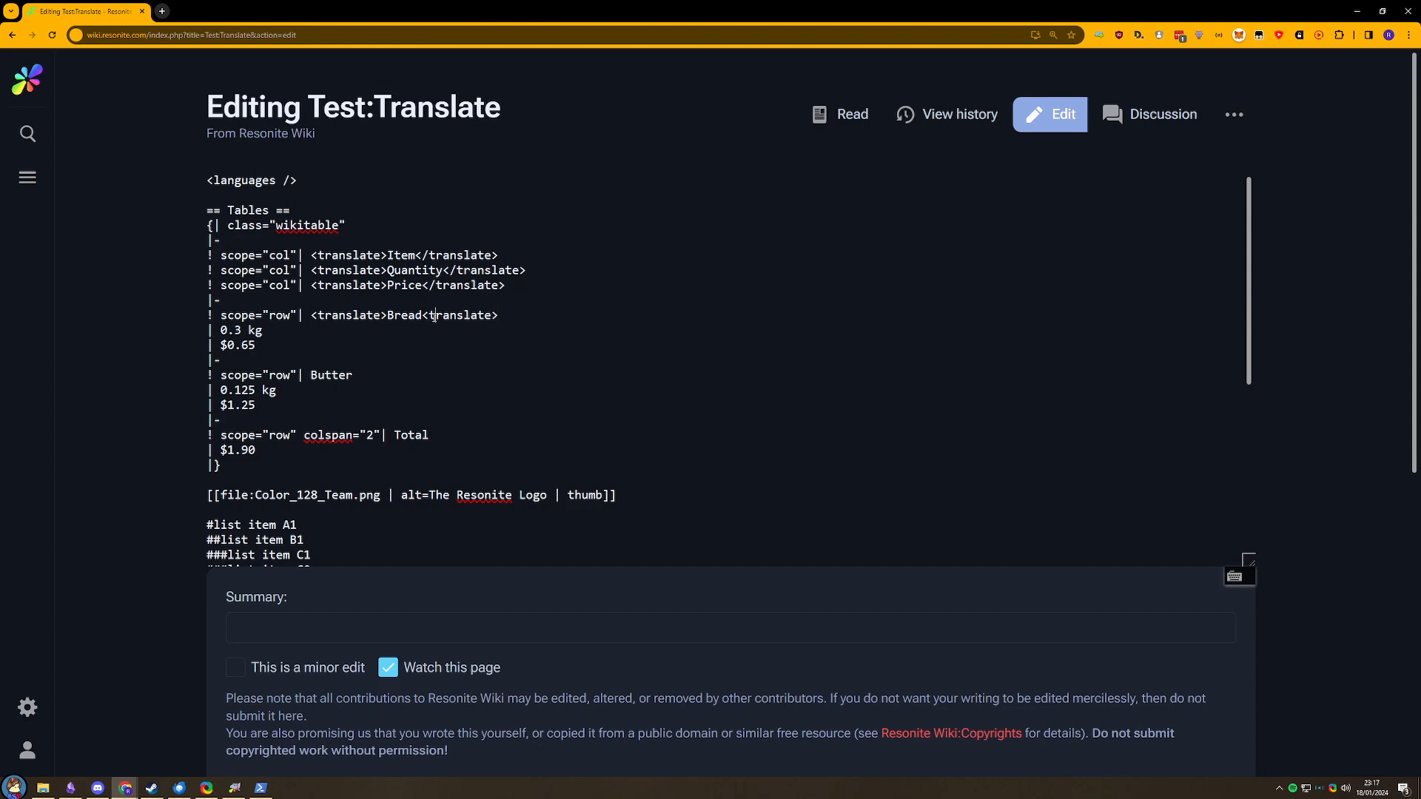
{"action": "type", "text": "/"}
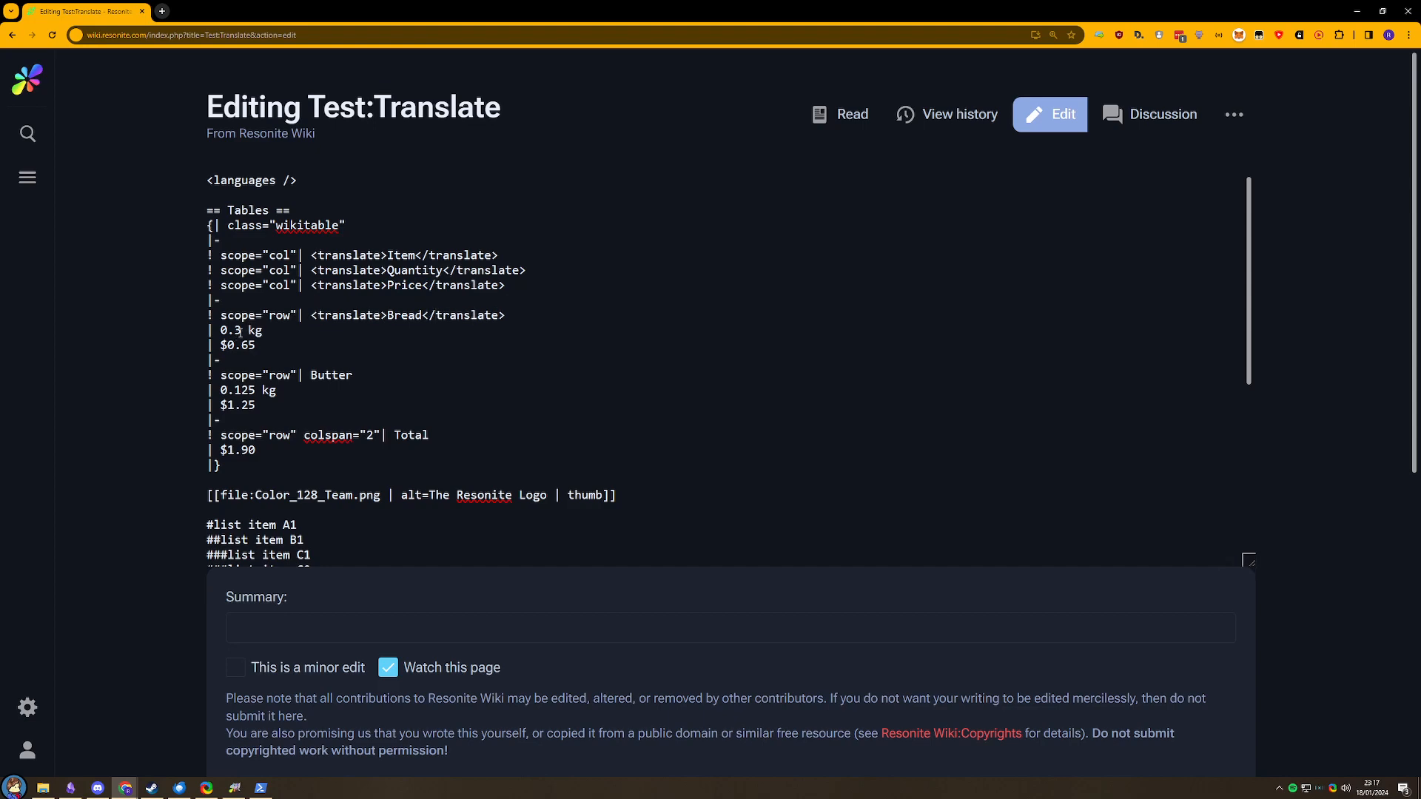
{"action": "left_click_drag", "start_coordinate": [263, 331], "coordinate": [221, 330]}
{"action": "left_click", "coordinate": [252, 359]}
{"action": "left_click", "coordinate": [397, 316]}
- Wrap the "Butter" row header text in <translate> and </translate> tags
{"action": "left_click", "coordinate": [308, 375]}
{"action": "key", "text": "ctrl+v"}
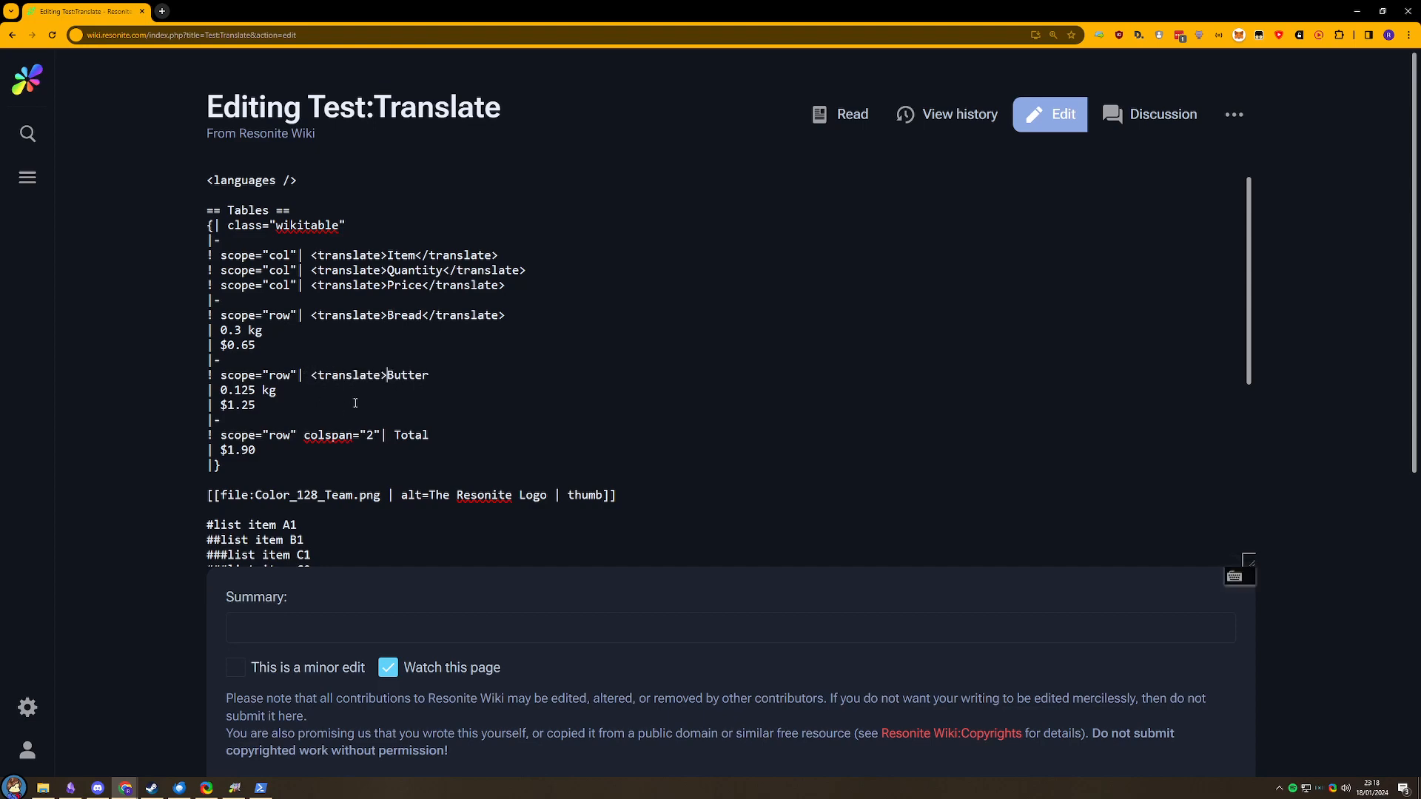
{"action": "left_click", "coordinate": [443, 375]}
{"action": "key", "text": "ctrl+v"}
{"action": "type", "text": "/"}
- Wrap the "Total" row header text in <translate> and </translate> tags
{"action": "left_click", "coordinate": [394, 437]}
{"action": "key", "text": "ctrl+v"}
{"action": "left_click", "coordinate": [517, 435]}
{"action": "key", "text": "ctrl+v"}
{"action": "left_click", "coordinate": [517, 436]}
{"action": "type", "text": "/"}
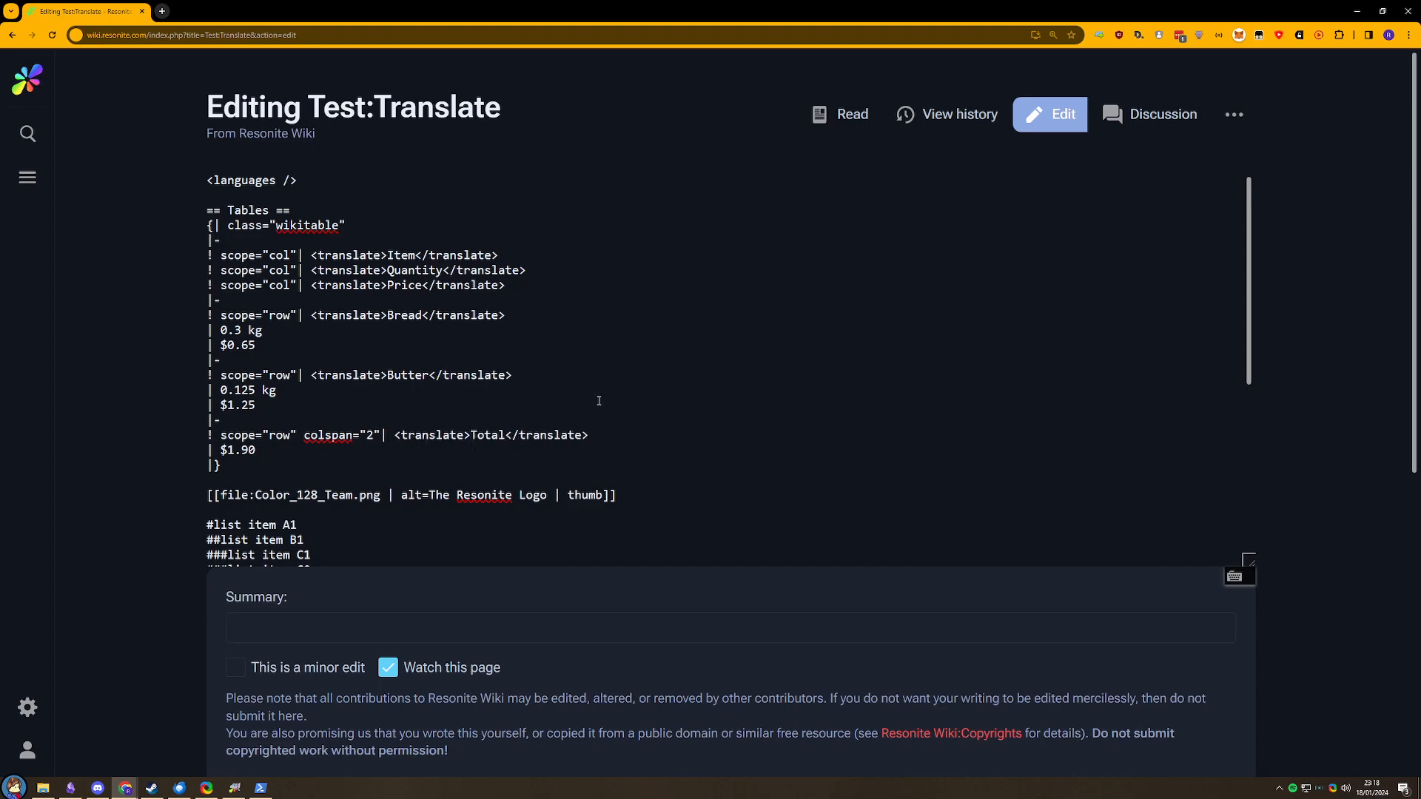
- Add an "== Images ==" heading directly above the Color_128_Team.png file line
{"action": "scroll", "coordinate": [343, 341], "scroll_direction": "down", "scroll_amount": 1}
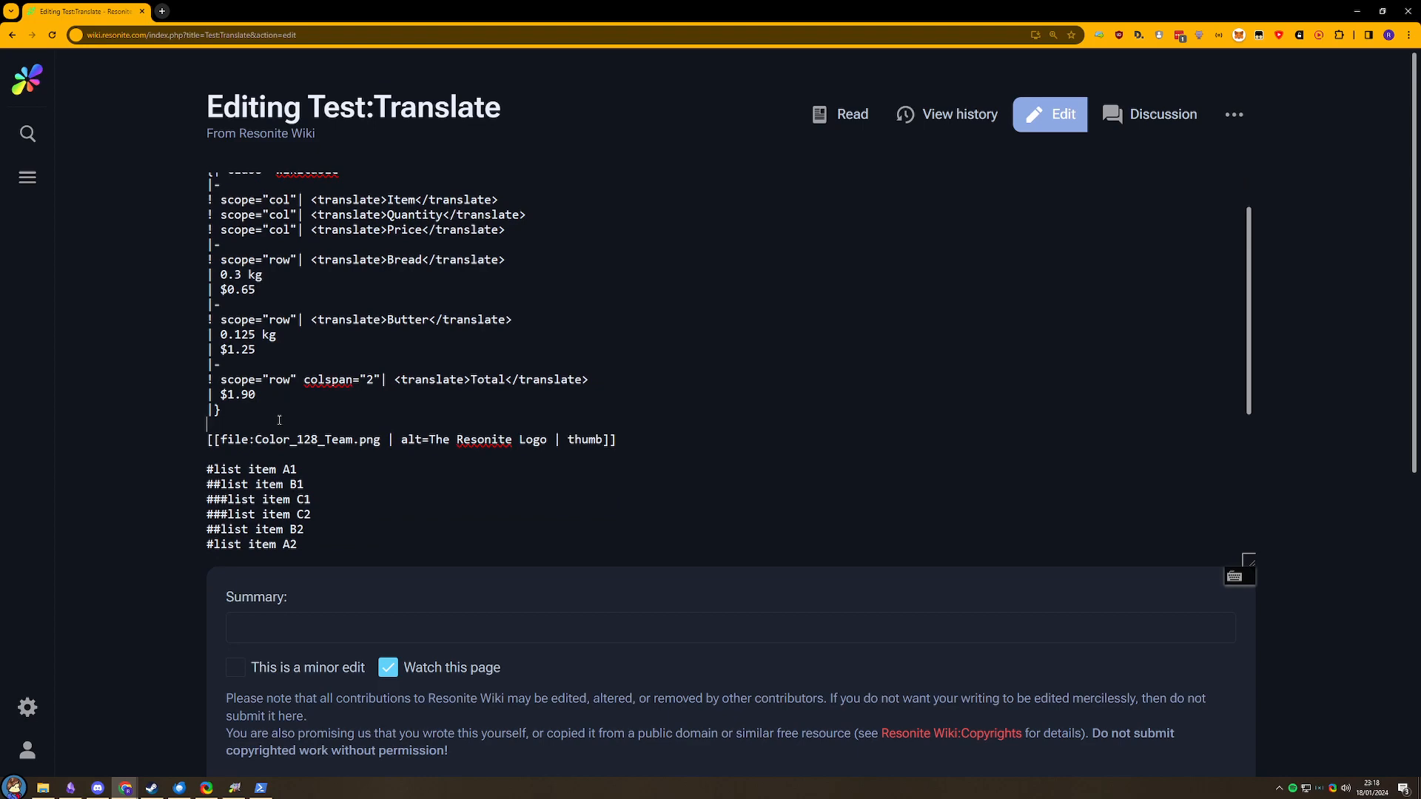
{"action": "scroll", "coordinate": [279, 420], "scroll_direction": "down", "scroll_amount": 3}
{"action": "scroll", "coordinate": [279, 420], "scroll_direction": "up", "scroll_amount": 2}
{"action": "type", "text": "="}
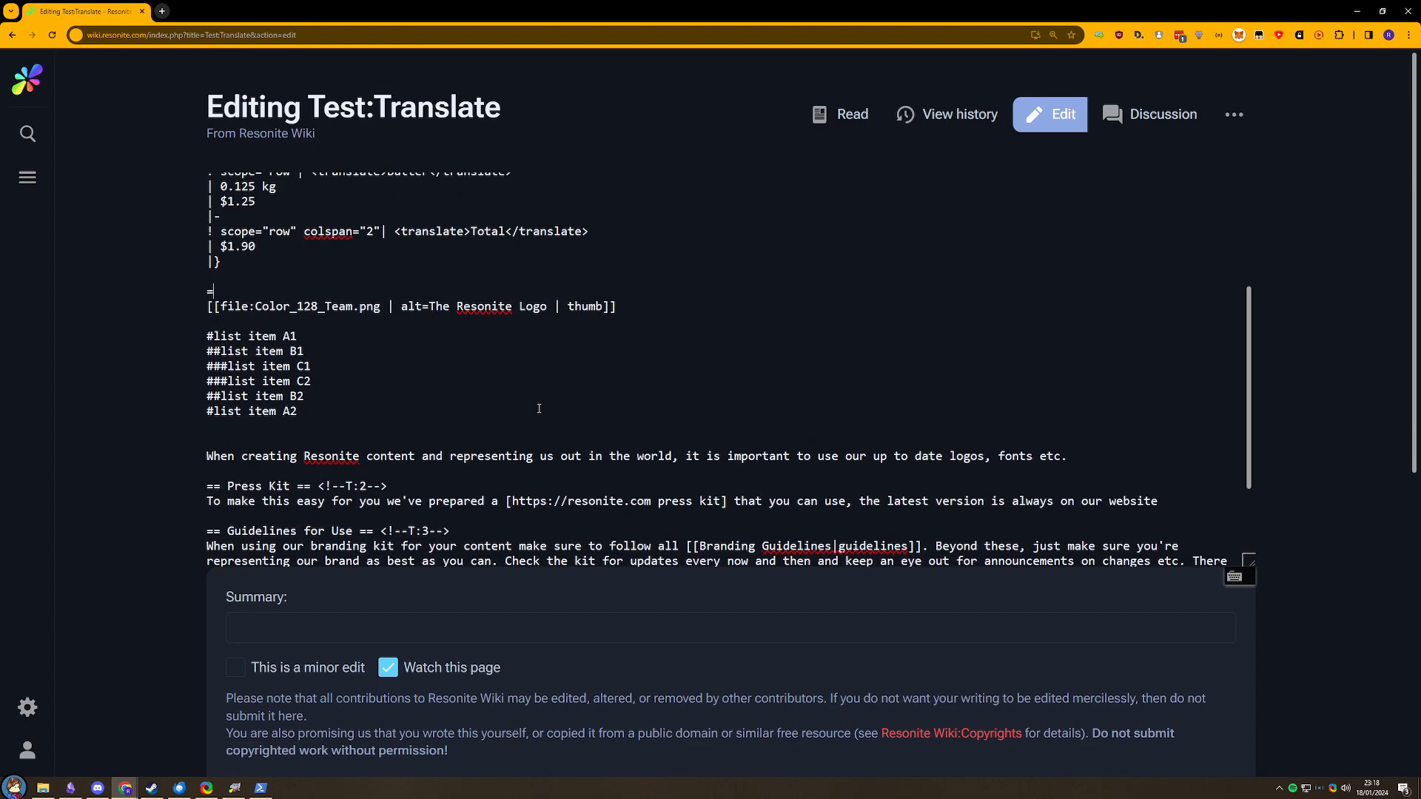
{"action": "type", "text": "= Images =="}
- Try enclosing the whole Color_128_Team.png line in translate tags on separate lines, and remove them again
{"action": "key", "text": "Return"}
{"action": "key", "text": "ctrl+v"}
{"action": "key", "text": "Down"}
{"action": "key", "text": "End"}
{"action": "key", "text": "Return"}
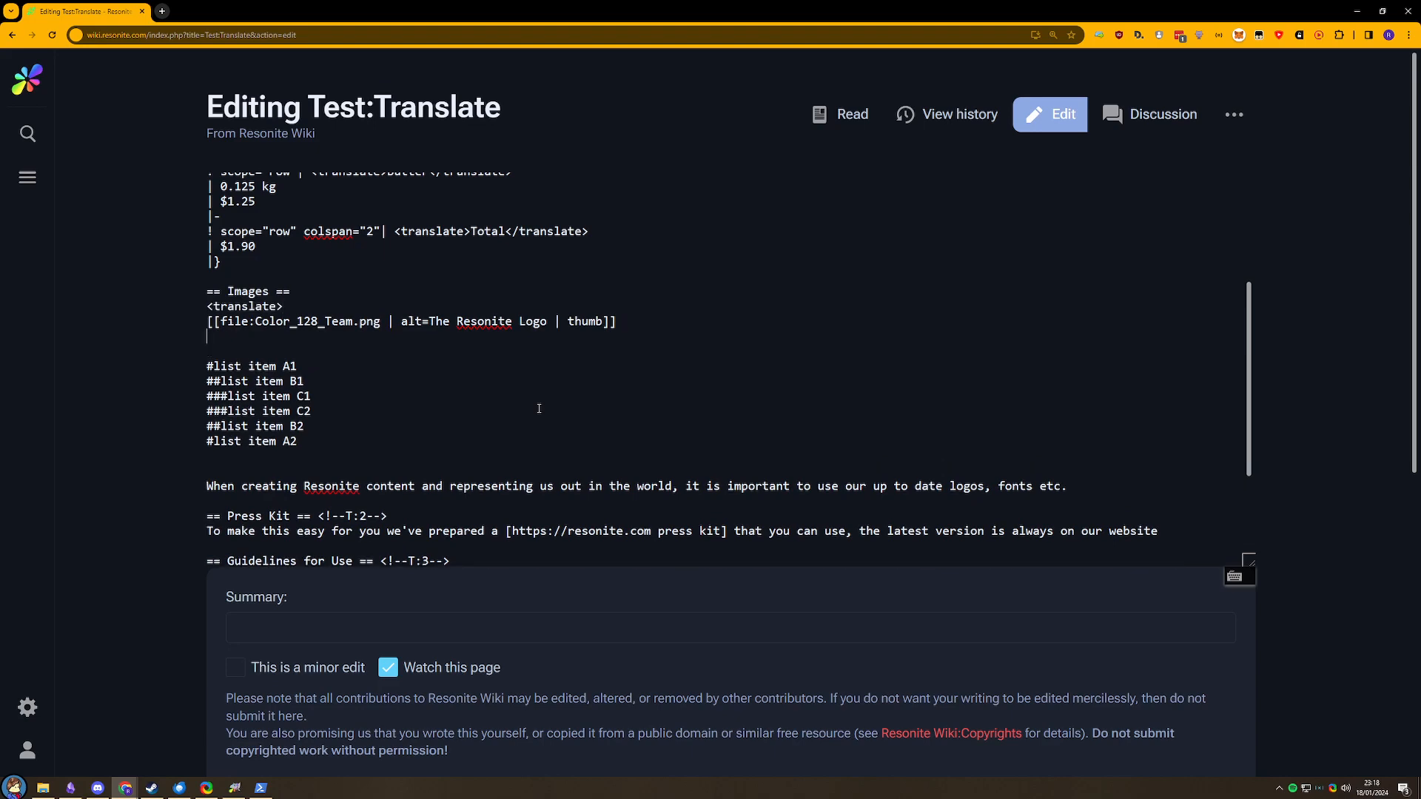
{"action": "key", "text": "ctrl+v"}
{"action": "key", "text": "ctrl+z"}
{"action": "key", "text": "Up"}
{"action": "key", "text": "Up"}
{"action": "key", "text": "shift+End"}
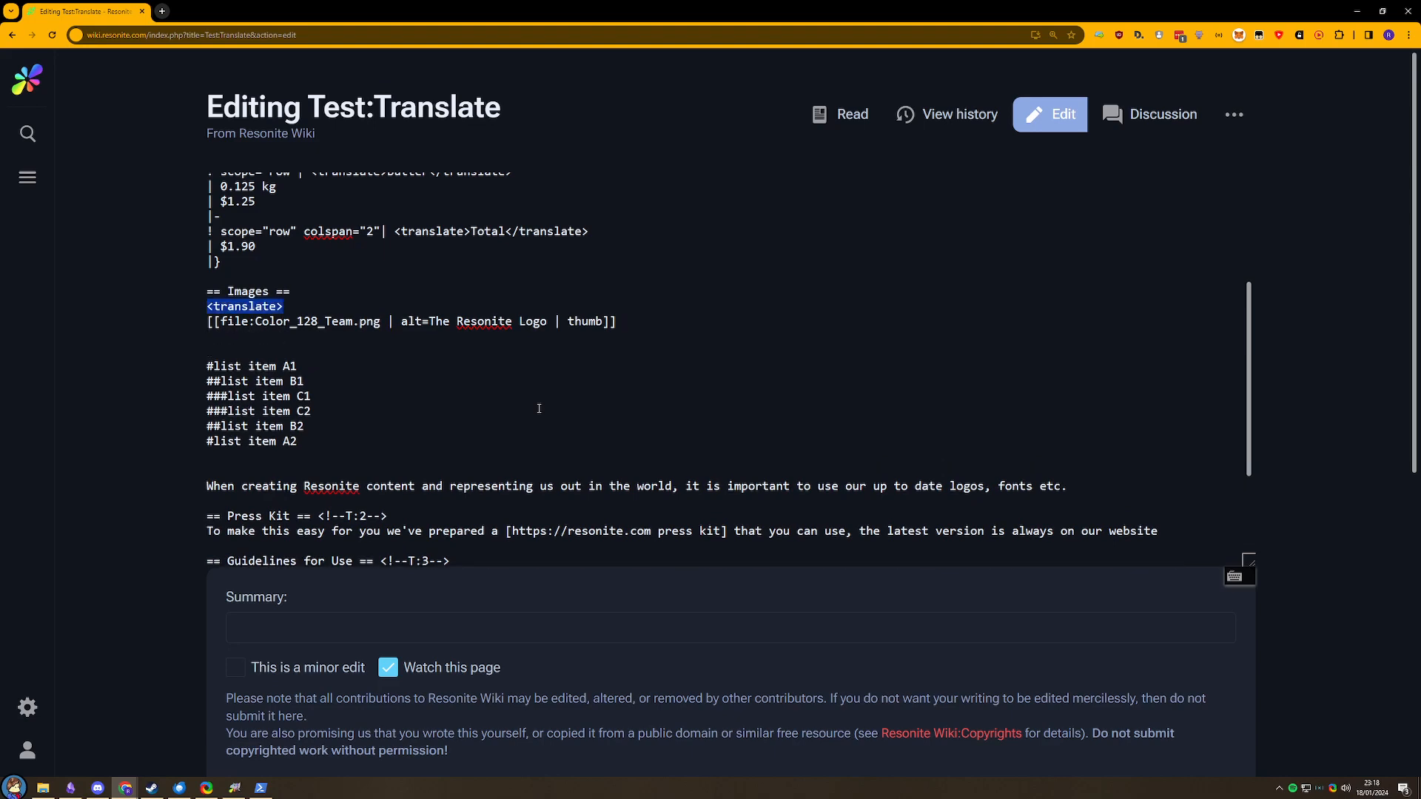
{"action": "key", "text": "BackSpace"}
{"action": "key", "text": "Down"}
{"action": "key", "text": "BackSpace"}
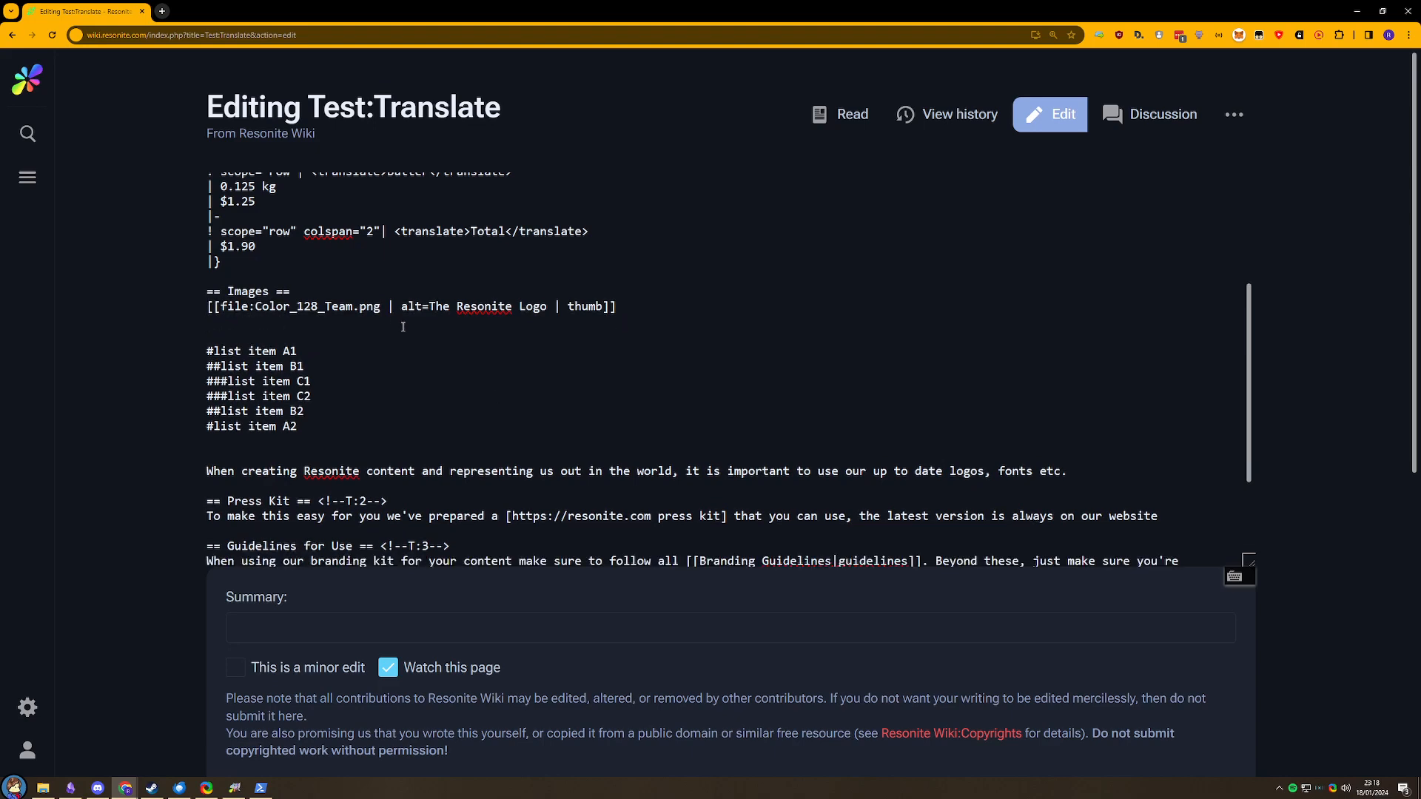
- Remove the "alt=" prefix from the Color_128_Team.png description so it reads "The Resonite Logo"
{"action": "left_click", "coordinate": [423, 306]}
{"action": "key", "text": "shift+Left"}
{"action": "key", "text": "shift+Left"}
{"action": "key", "text": "shift+Left"}
{"action": "key", "text": "shift+Left"}
{"action": "key", "text": "BackSpace"}
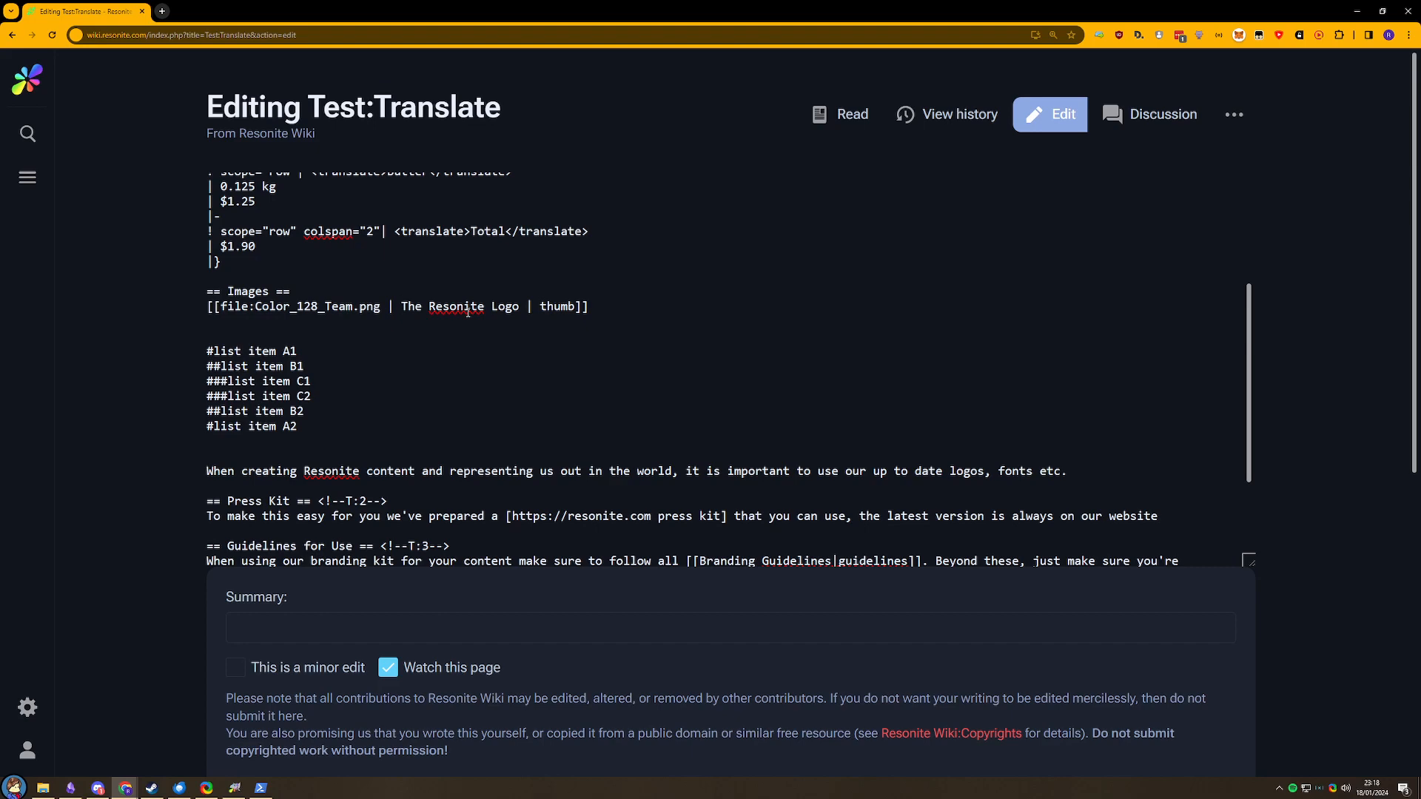
- Wrap the image description "The Resonite Logo" in <translate> and </translate> tags
{"action": "key", "text": "ctrl+v"}
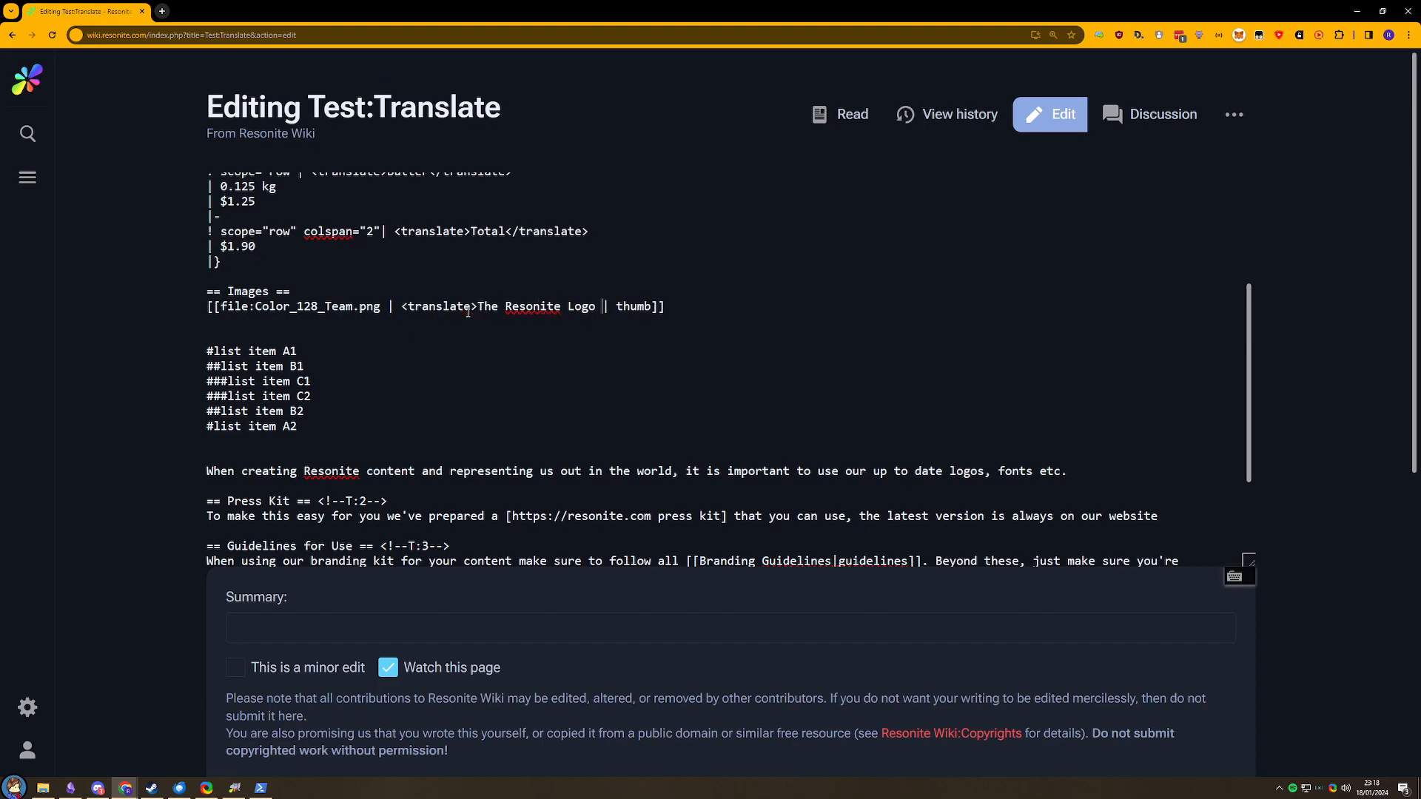
{"action": "key", "text": "ctrl+v"}
{"action": "type", "text": "/"}
- Try wrapping the whole numbered list in one pair of <translate> tags, and remove both tags again
{"action": "left_click", "coordinate": [210, 350]}
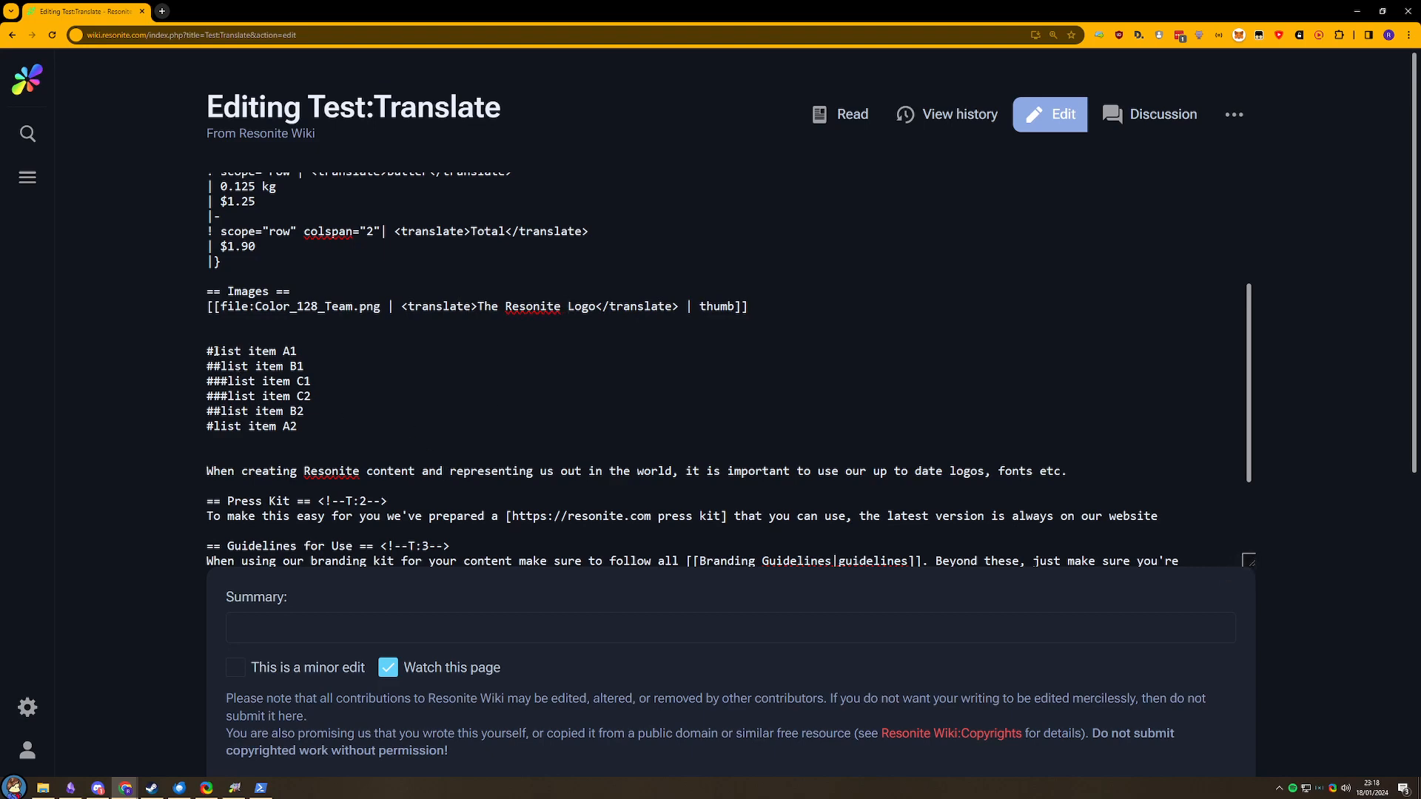
{"action": "left_click_drag", "start_coordinate": [249, 346], "coordinate": [247, 337]}
{"action": "left_click", "coordinate": [245, 336]}
{"action": "key", "text": "ctrl+v"}
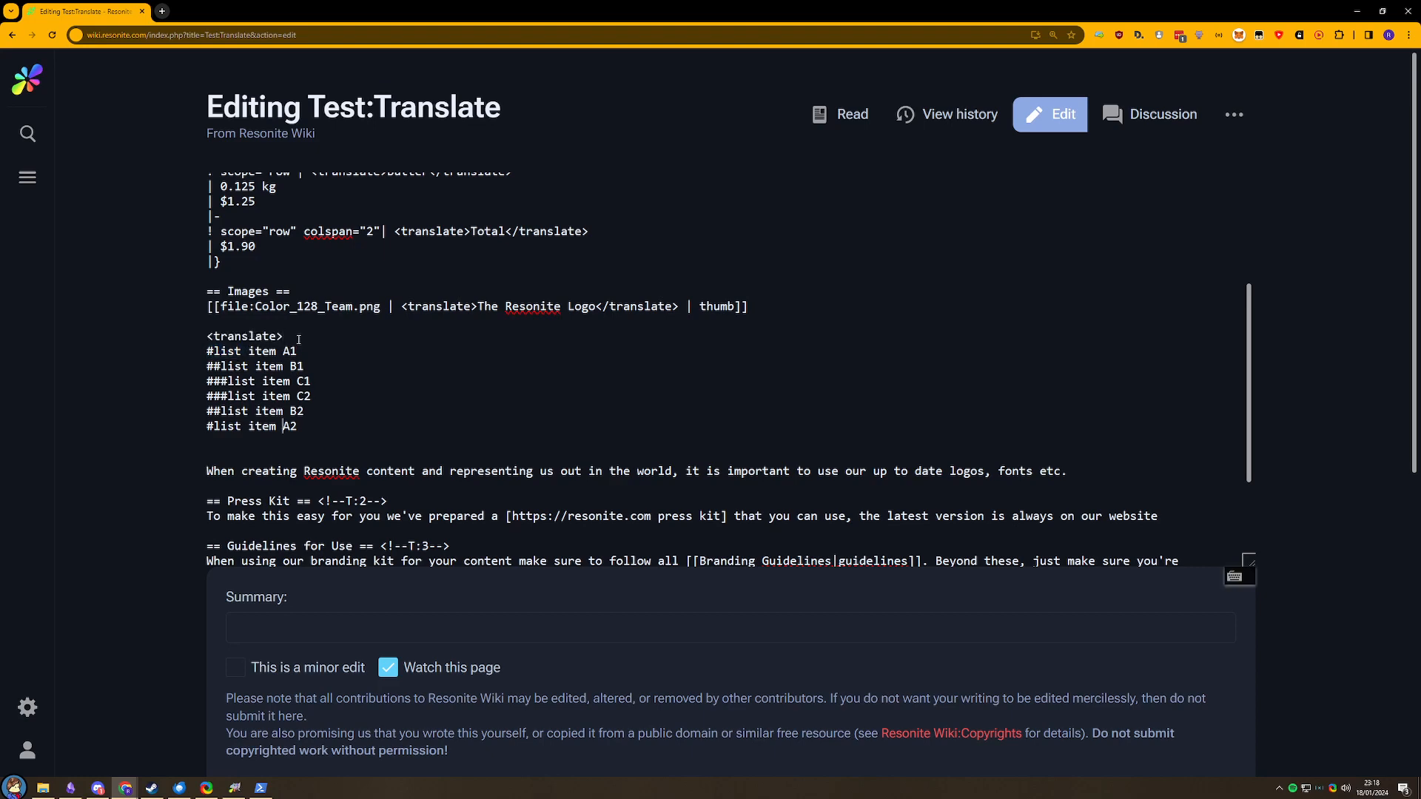
{"action": "type", "text": "</translate>"}
{"action": "key", "text": "shift+Home"}
{"action": "key", "text": "ctrl+c"}
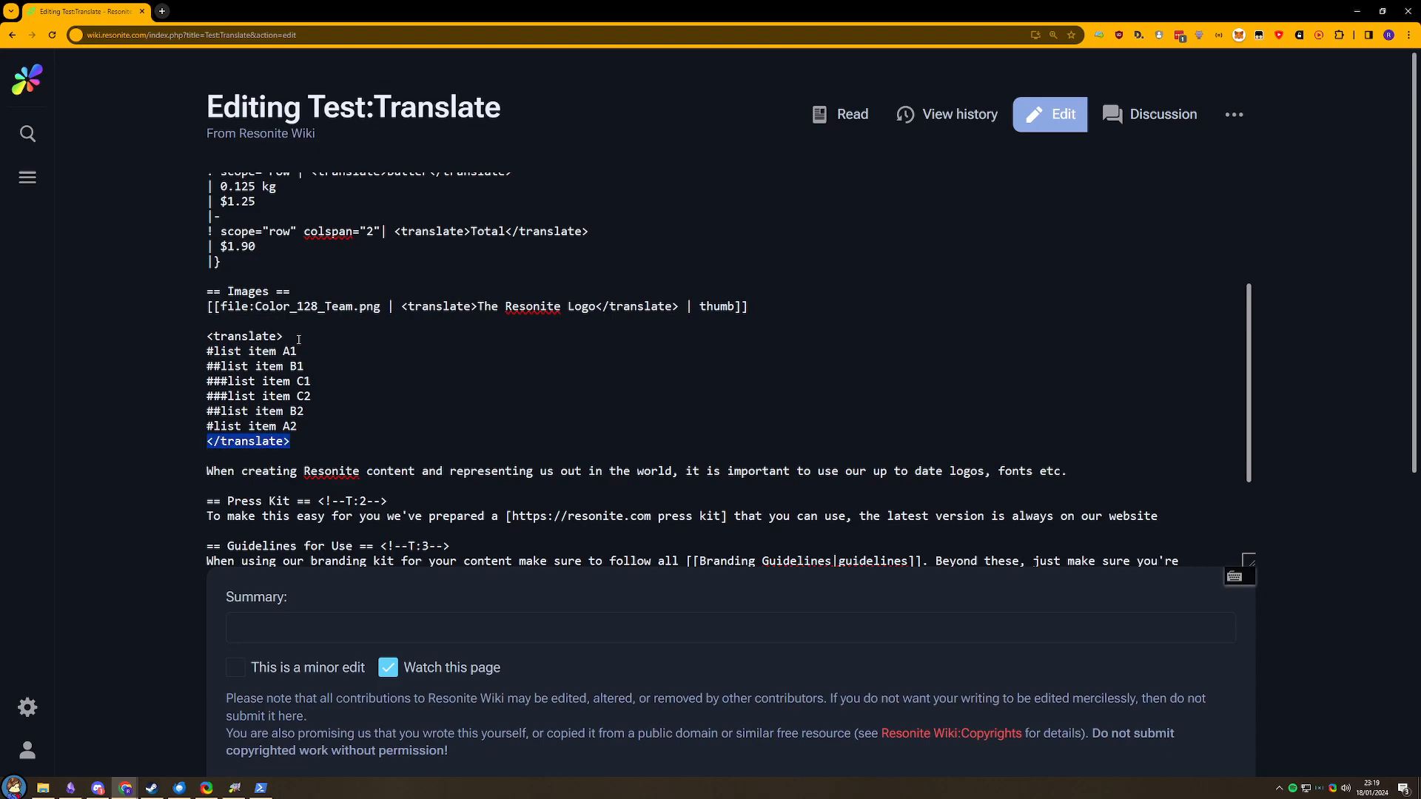
{"action": "key", "text": "BackSpace"}
{"action": "key", "text": "shift+End"}
{"action": "key", "text": "BackSpace"}
{"action": "key", "text": "Down"}
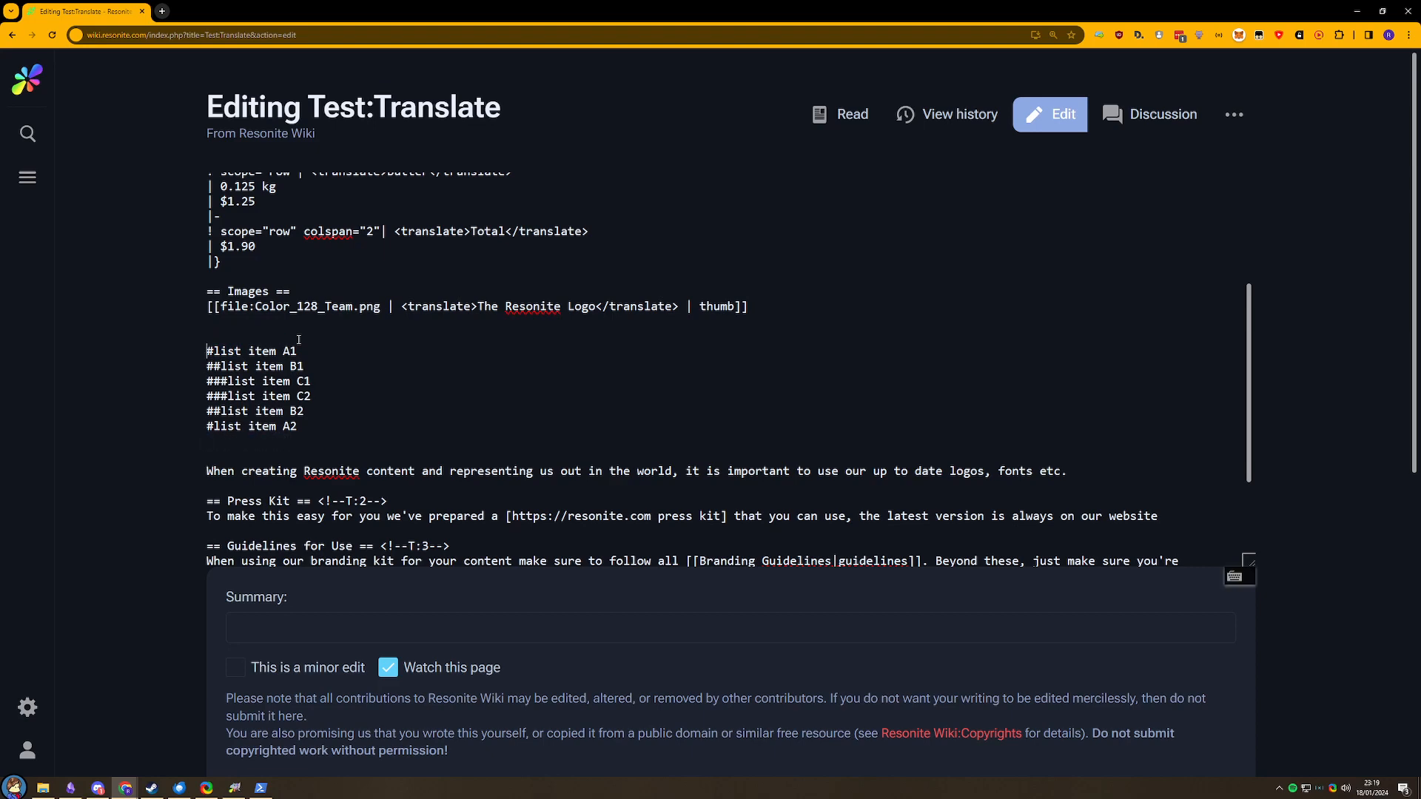
- Wrap the first list entry's text "list item A1" in <translate> and </translate> tags, keeping the # outside
{"action": "type", "text": "<translate>"}
{"action": "key", "text": "End"}
{"action": "type", "text": "</translate>"}
{"action": "left_click", "coordinate": [292, 351]}
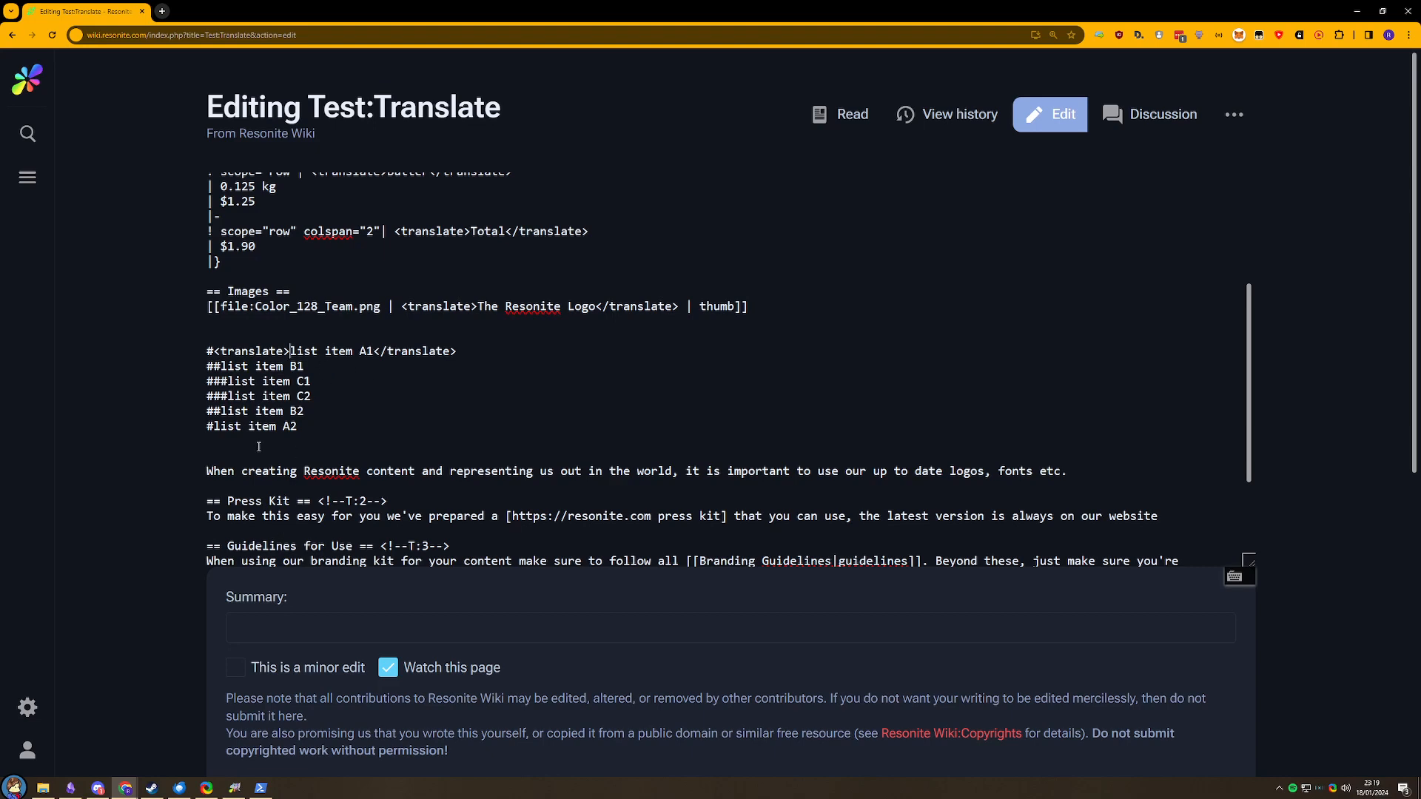
{"action": "key", "text": "ctrl+shift+Right"}
{"action": "key", "text": "ctrl+shift+Right"}
{"action": "left_click", "coordinate": [338, 414]}
{"action": "scroll", "coordinate": [210, 412], "scroll_direction": "down", "scroll_amount": 1}
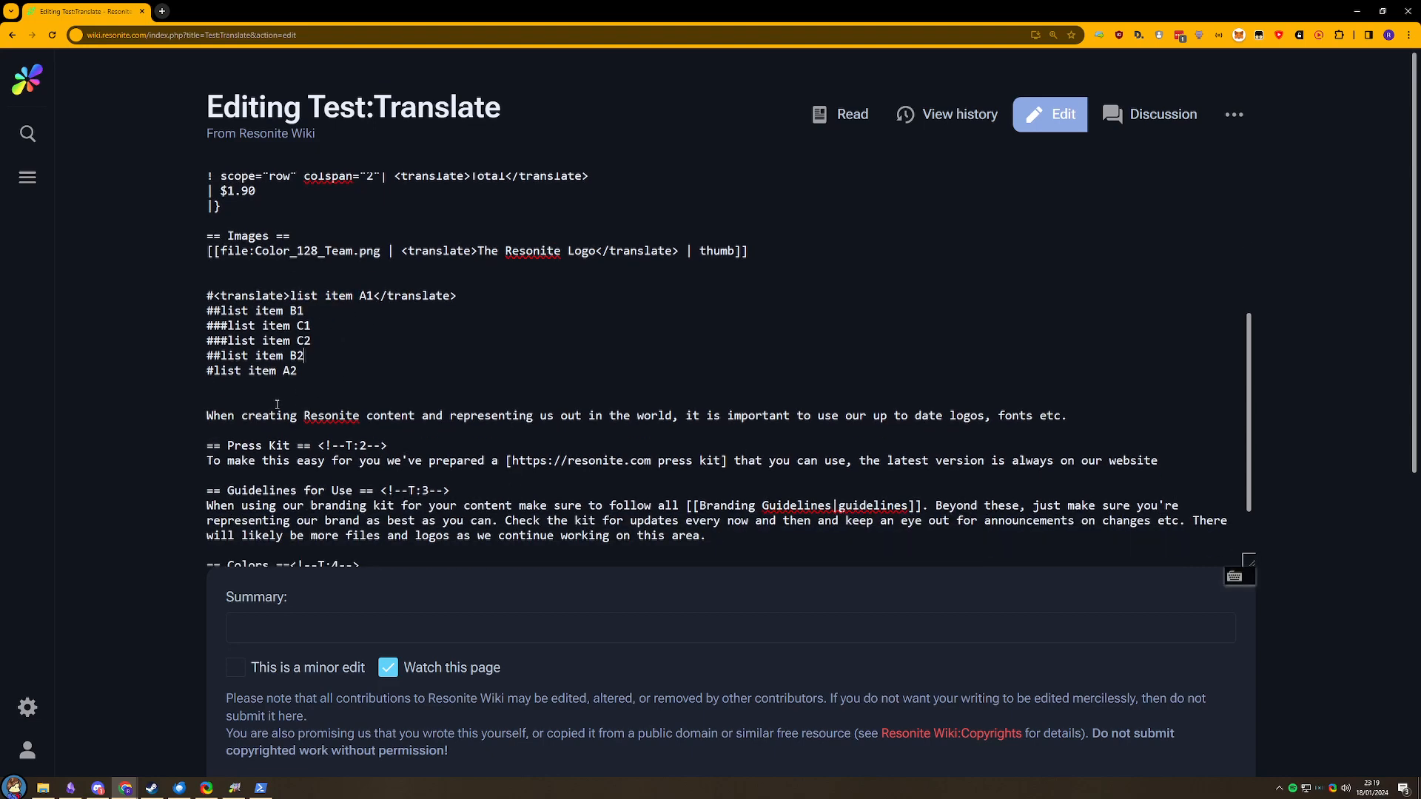
- Enclose the "When creating Resonite content" paragraph in <translate> and </translate> tags placed on their own lines
{"action": "scroll", "coordinate": [309, 341], "scroll_direction": "down", "scroll_amount": 4}
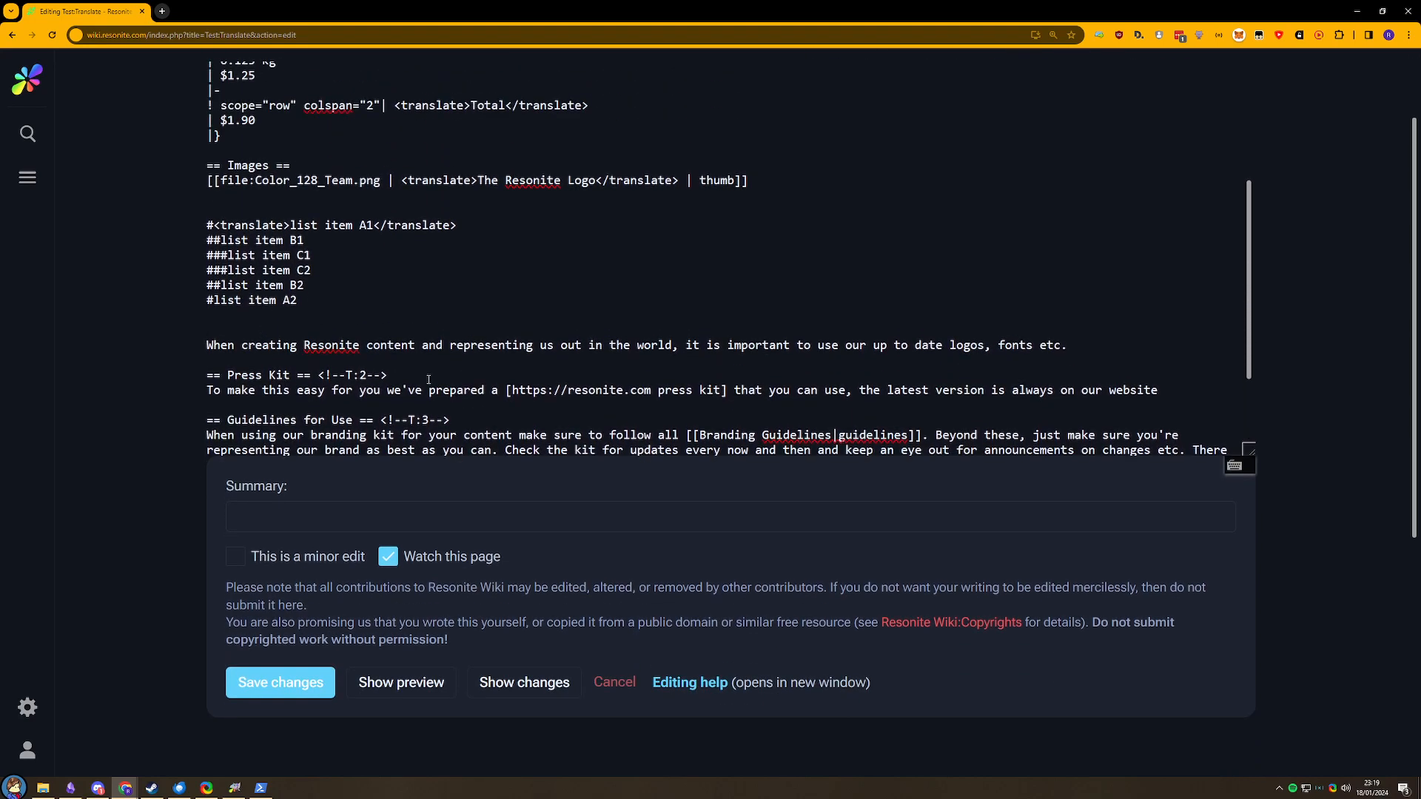
{"action": "key", "text": "ctrl+v"}
{"action": "key", "text": "shift+Home"}
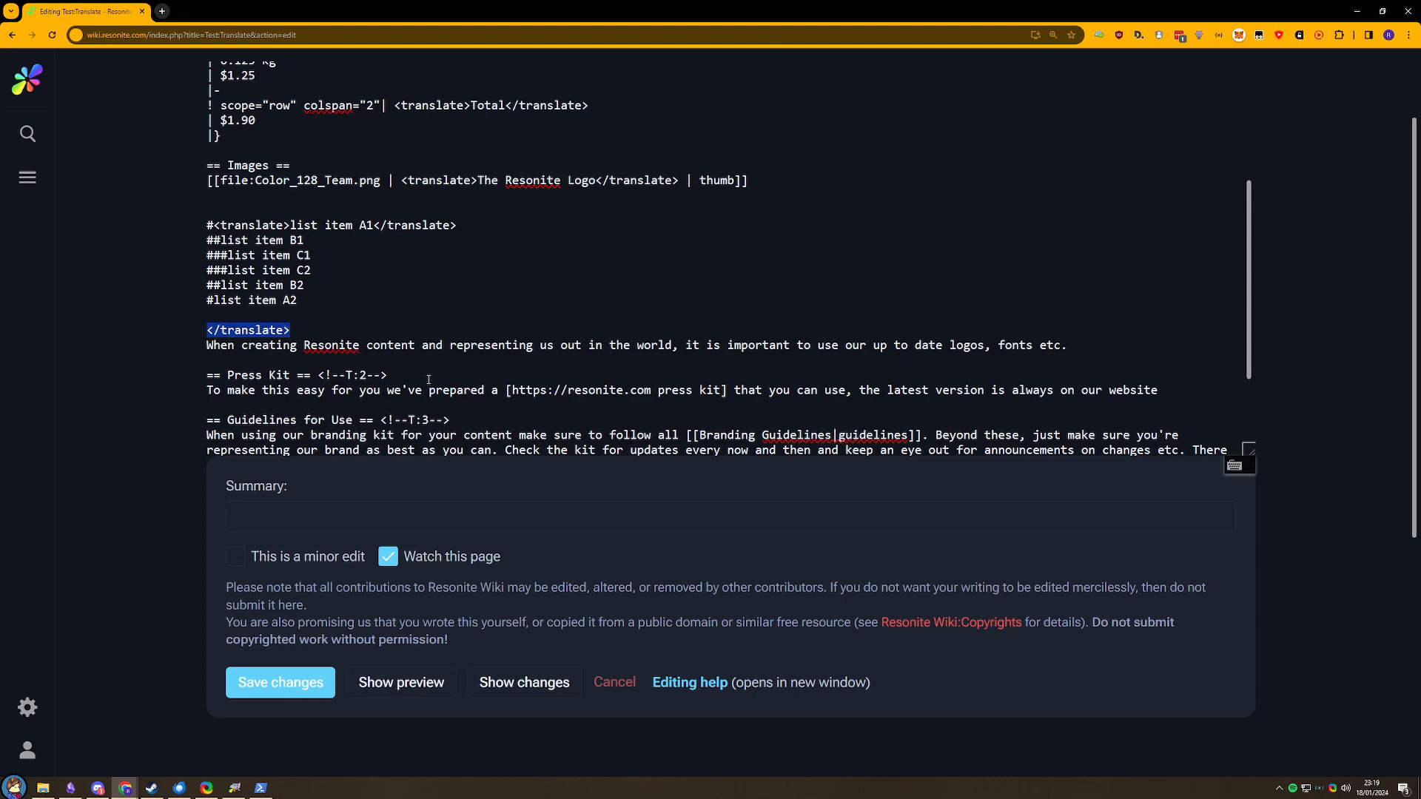
{"action": "type", "text": "<>"}
{"action": "key", "text": "BackSpace"}
{"action": "type", "text": "translate>"}
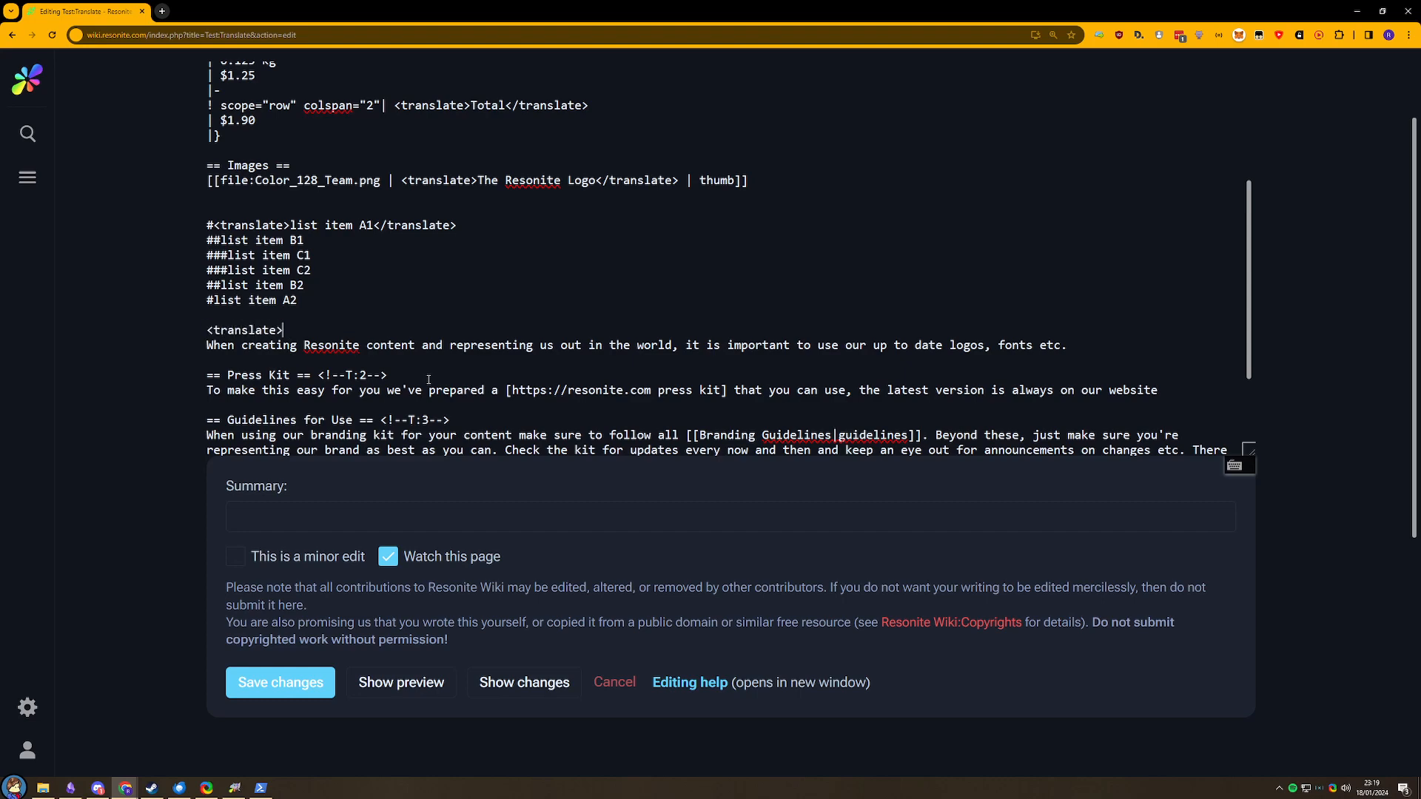
{"action": "key", "text": "Home"}
{"action": "key", "text": "Return"}
{"action": "type", "text": "</tra"}
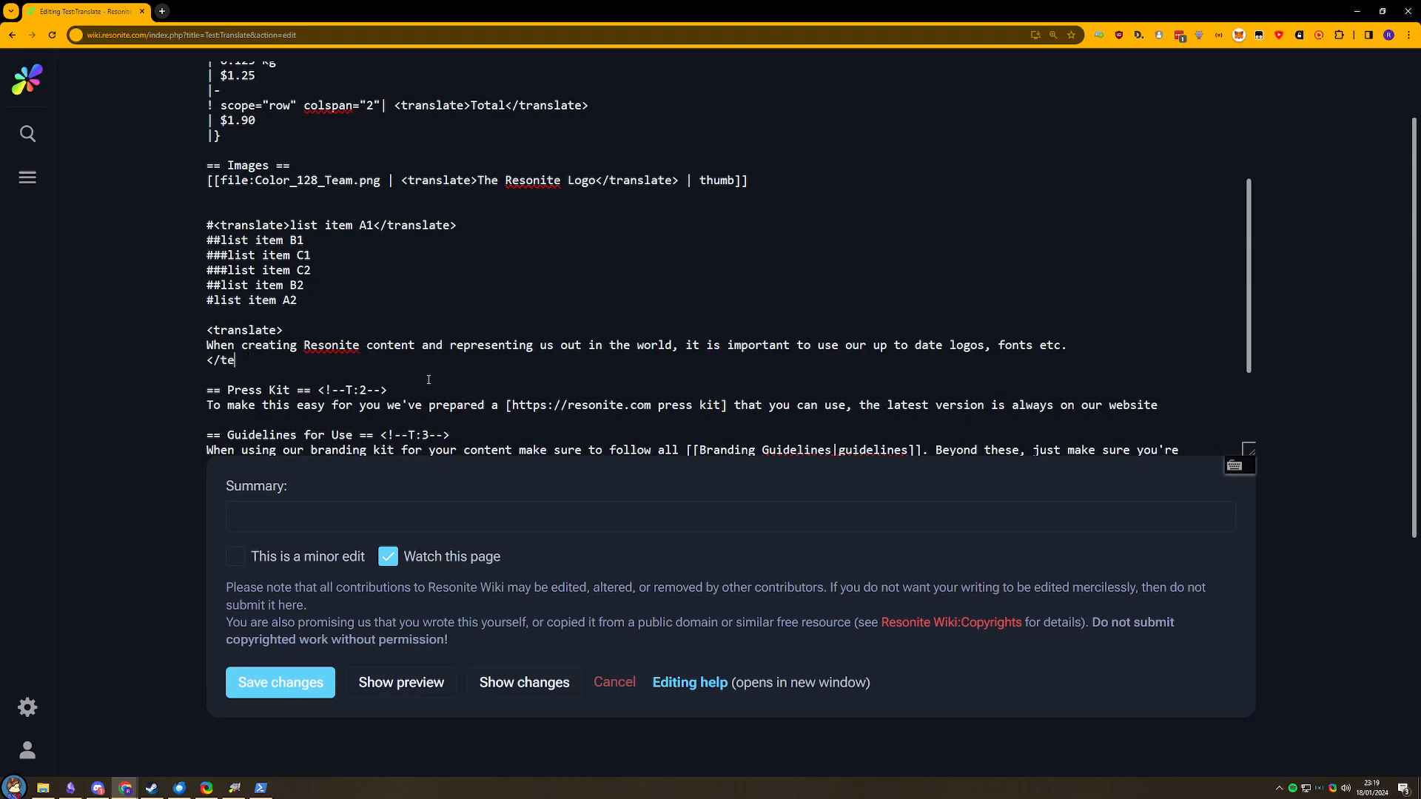
{"action": "type", "text": "nslate"}
{"action": "type", "text": ">"}
{"action": "scroll", "coordinate": [278, 340], "scroll_direction": "down", "scroll_amount": 1}
- Enclose the Press Kit heading and its paragraph in one pair of <translate> tags on separate lines, after an empty line
{"action": "left_click", "coordinate": [266, 324]}
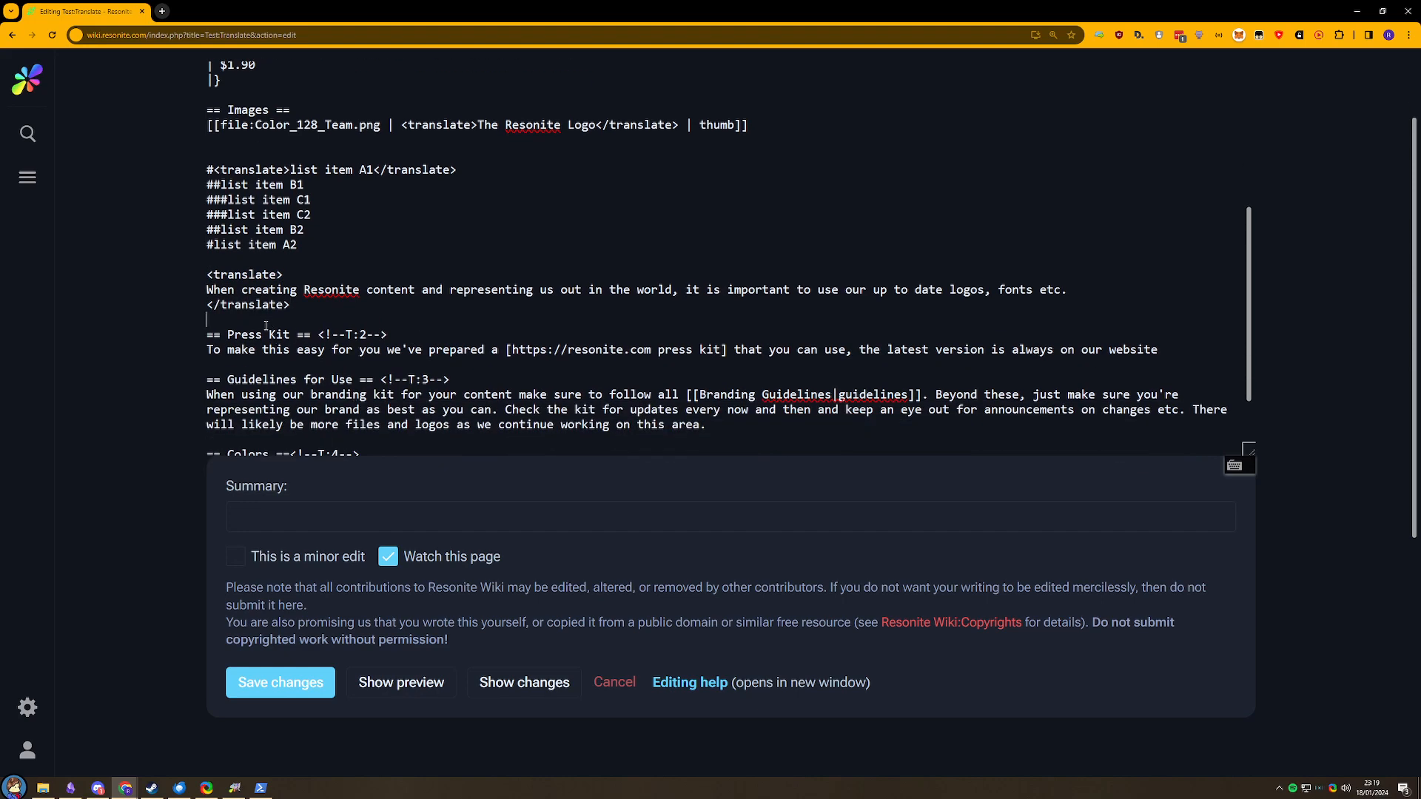
{"action": "key", "text": "Return"}
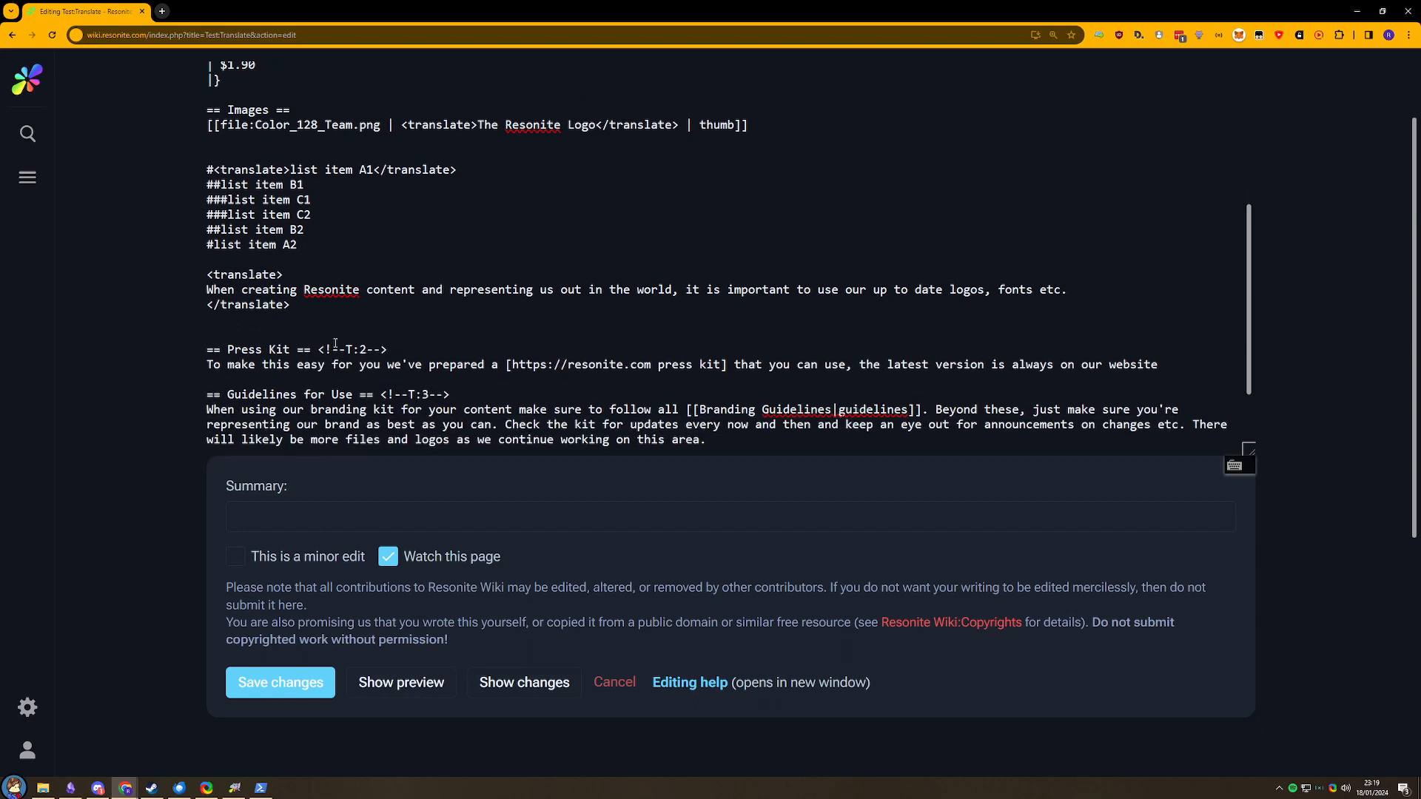
{"action": "type", "text": "<trab"}
{"action": "key", "text": "BackSpace"}
{"action": "type", "text": "nslate>"}
{"action": "key", "text": "End"}
{"action": "key", "text": "Return"}
{"action": "type", "text": "</translate>"}
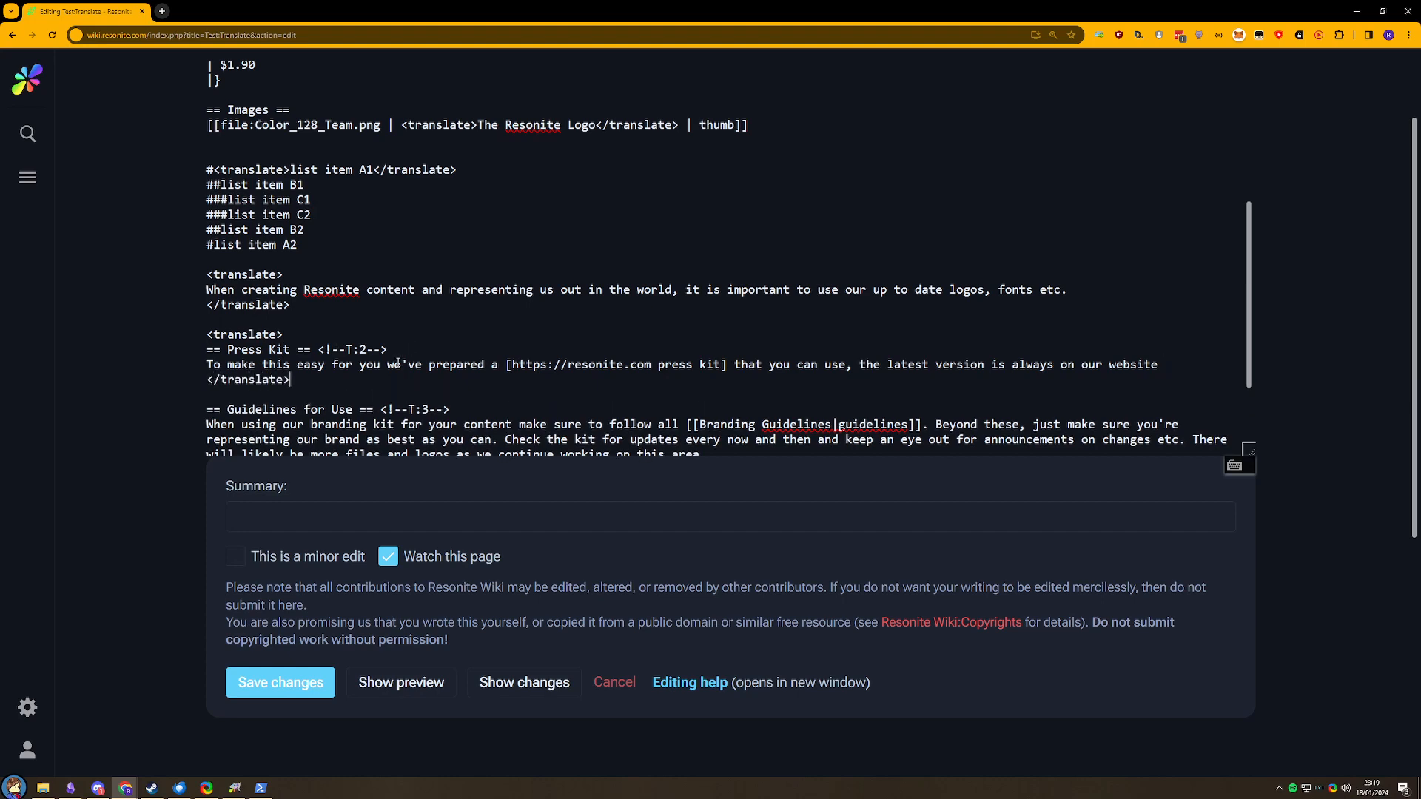
- Delete the <!--T:2--> marker after the Press Kit heading
{"action": "left_click", "coordinate": [410, 350]}
{"action": "key", "text": "shift+Left"}
{"action": "key", "text": "shift+Left"}
{"action": "key", "text": "shift+Left"}
{"action": "key", "text": "shift+Left"}
{"action": "key", "text": "shift+Left"}
{"action": "key", "text": "shift+Left"}
{"action": "key", "text": "shift+Left"}
{"action": "key", "text": "shift+Left"}
{"action": "key", "text": "shift+Left"}
{"action": "key", "text": "shift+Left"}
{"action": "key", "text": "shift+Left"}
{"action": "key", "text": "BackSpace"}
- Delete the <!--T:3--> marker from the Guidelines for Use heading and the <!--T:4--> marker from the Colors heading
{"action": "left_click_drag", "start_coordinate": [458, 404], "coordinate": [382, 407]}
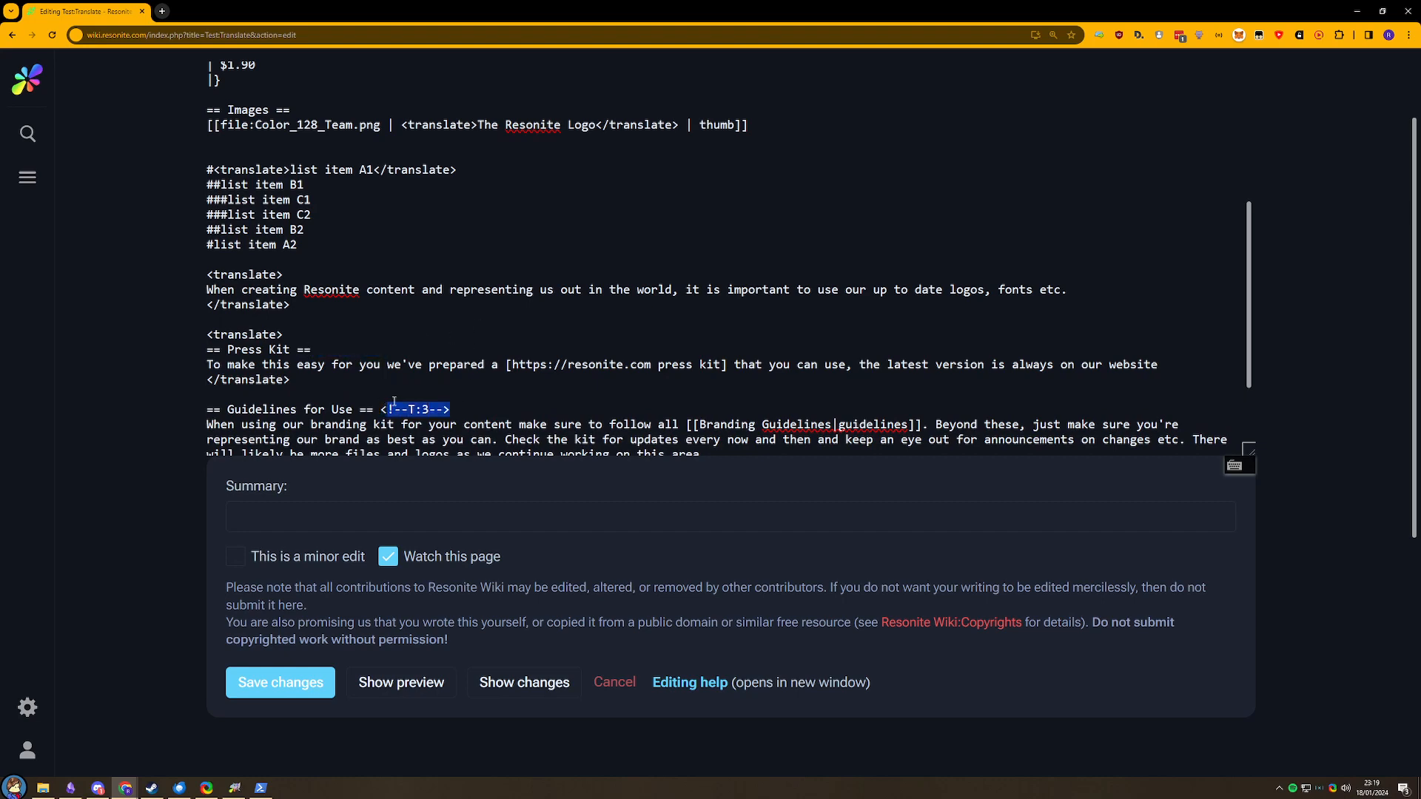
{"action": "key", "text": "BackSpace"}
{"action": "scroll", "coordinate": [318, 331], "scroll_direction": "down", "scroll_amount": 2}
{"action": "left_click_drag", "start_coordinate": [362, 385], "coordinate": [291, 385]}
{"action": "key", "text": "BackSpace"}
- Review the translate tags throughout the page source, from the table down to the Press Kit, Guidelines for Use and Colors sections
{"action": "scroll", "coordinate": [490, 241], "scroll_direction": "down", "scroll_amount": 2}
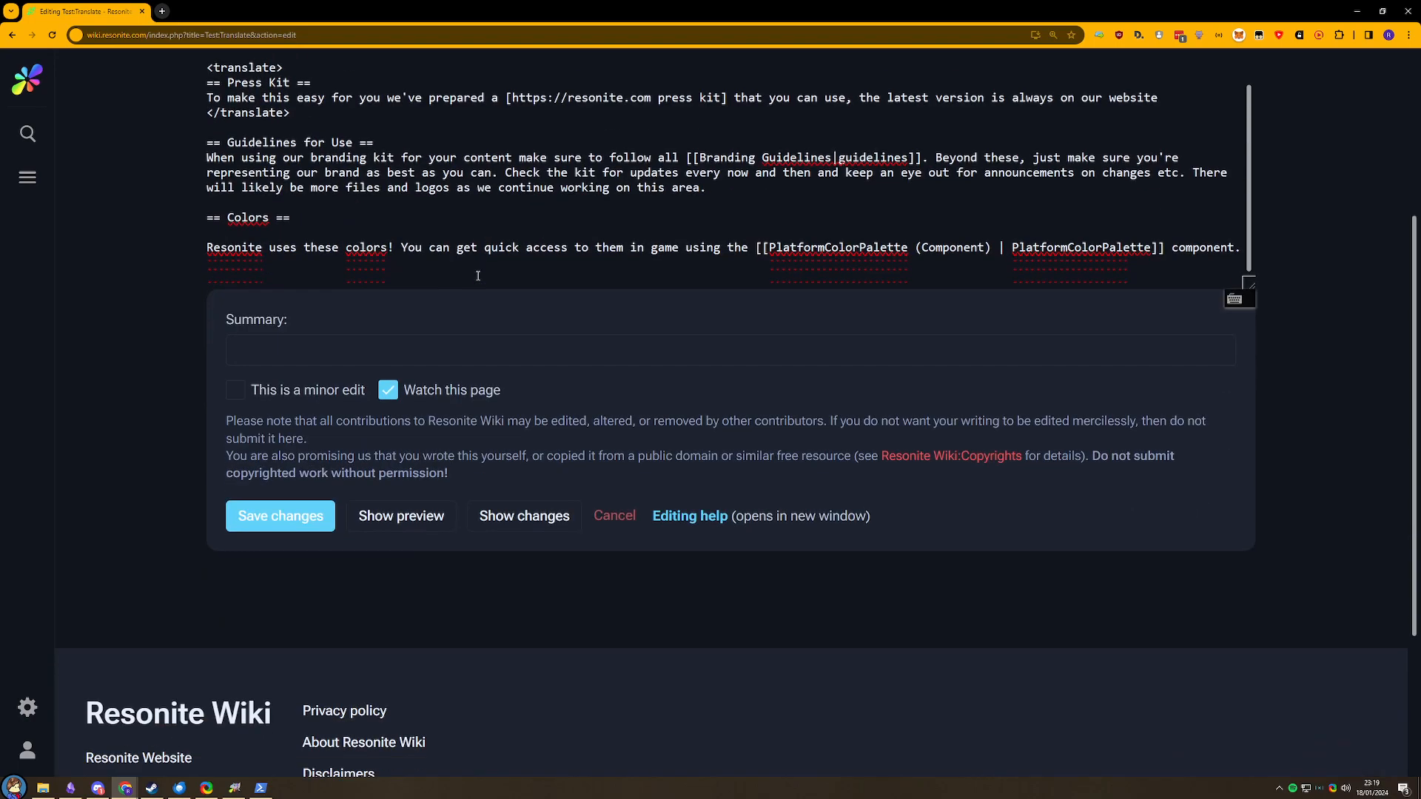
{"action": "scroll", "coordinate": [841, 256], "scroll_direction": "up", "scroll_amount": 5}
{"action": "scroll", "coordinate": [840, 257], "scroll_direction": "up", "scroll_amount": 5}
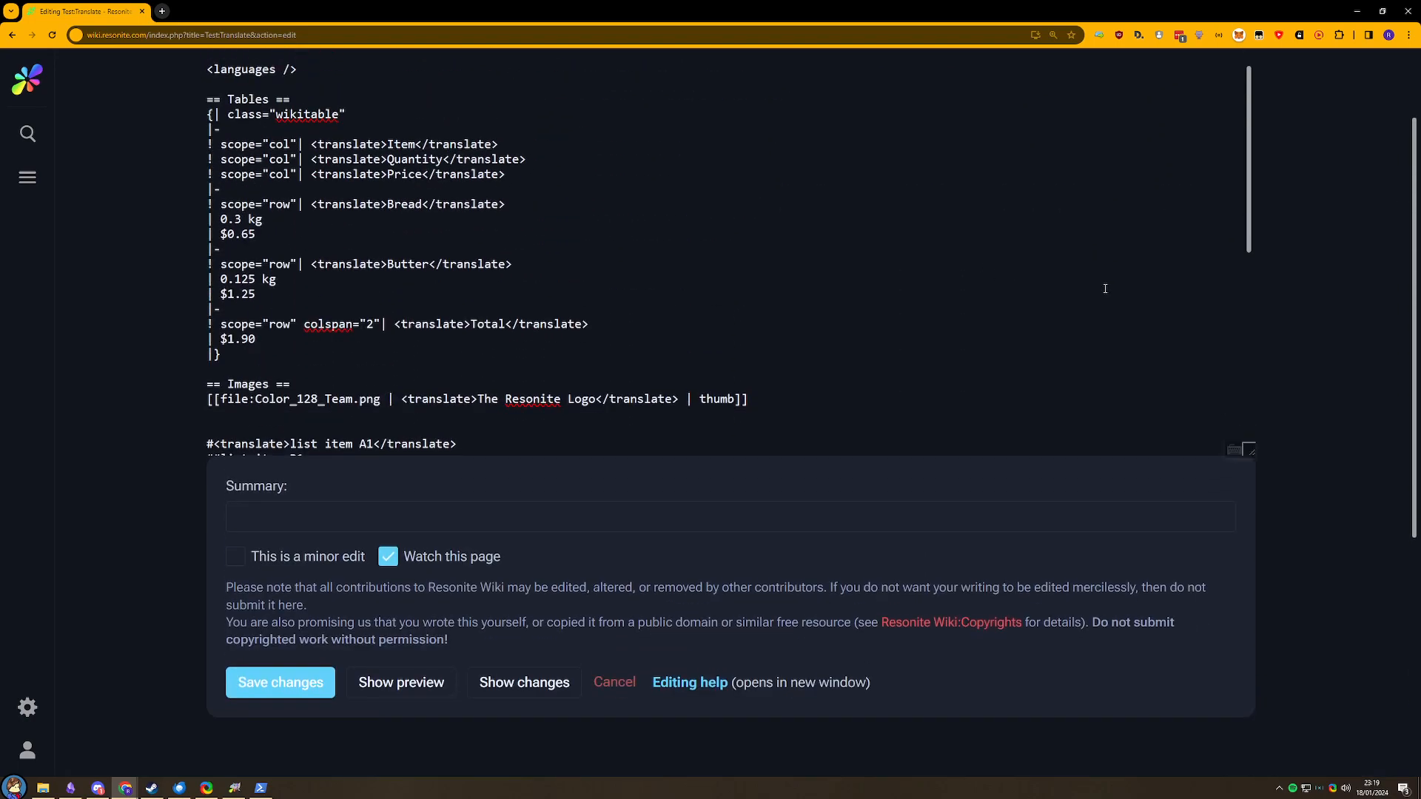
{"action": "scroll", "coordinate": [327, 431], "scroll_direction": "down", "scroll_amount": 3}
{"action": "left_click", "coordinate": [285, 468]}
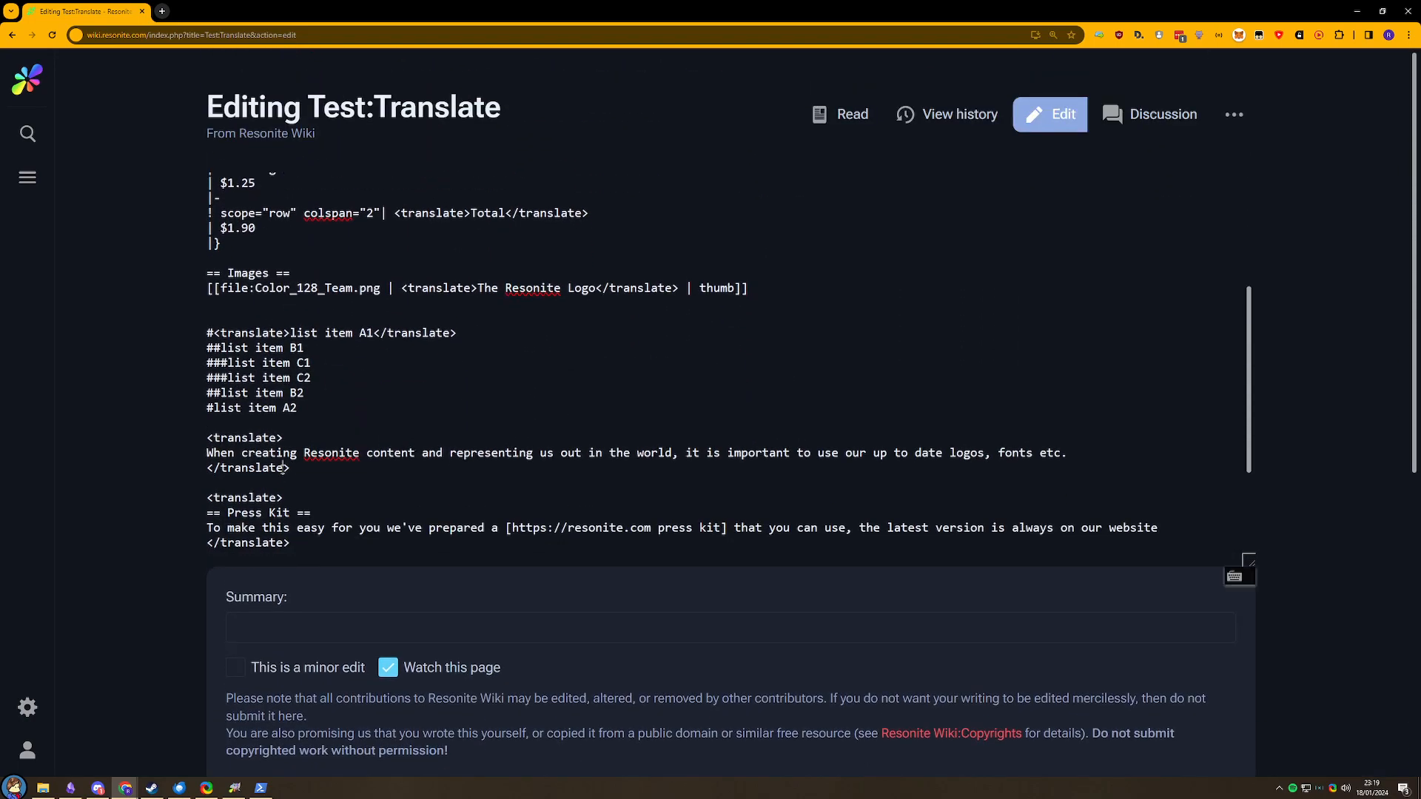
{"action": "left_click", "coordinate": [250, 467]}
{"action": "scroll", "coordinate": [230, 506], "scroll_direction": "down", "scroll_amount": 1}
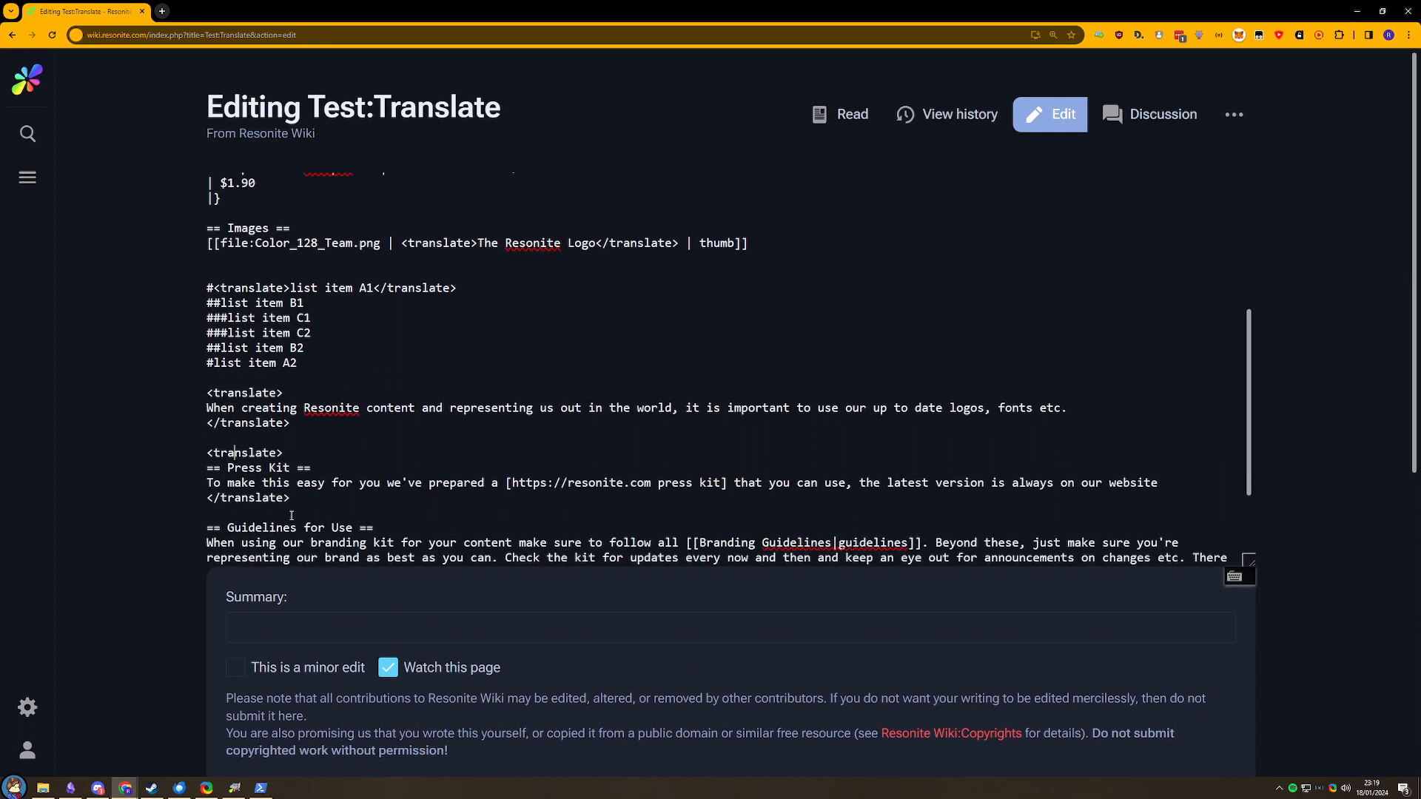
{"action": "left_click", "coordinate": [248, 502]}
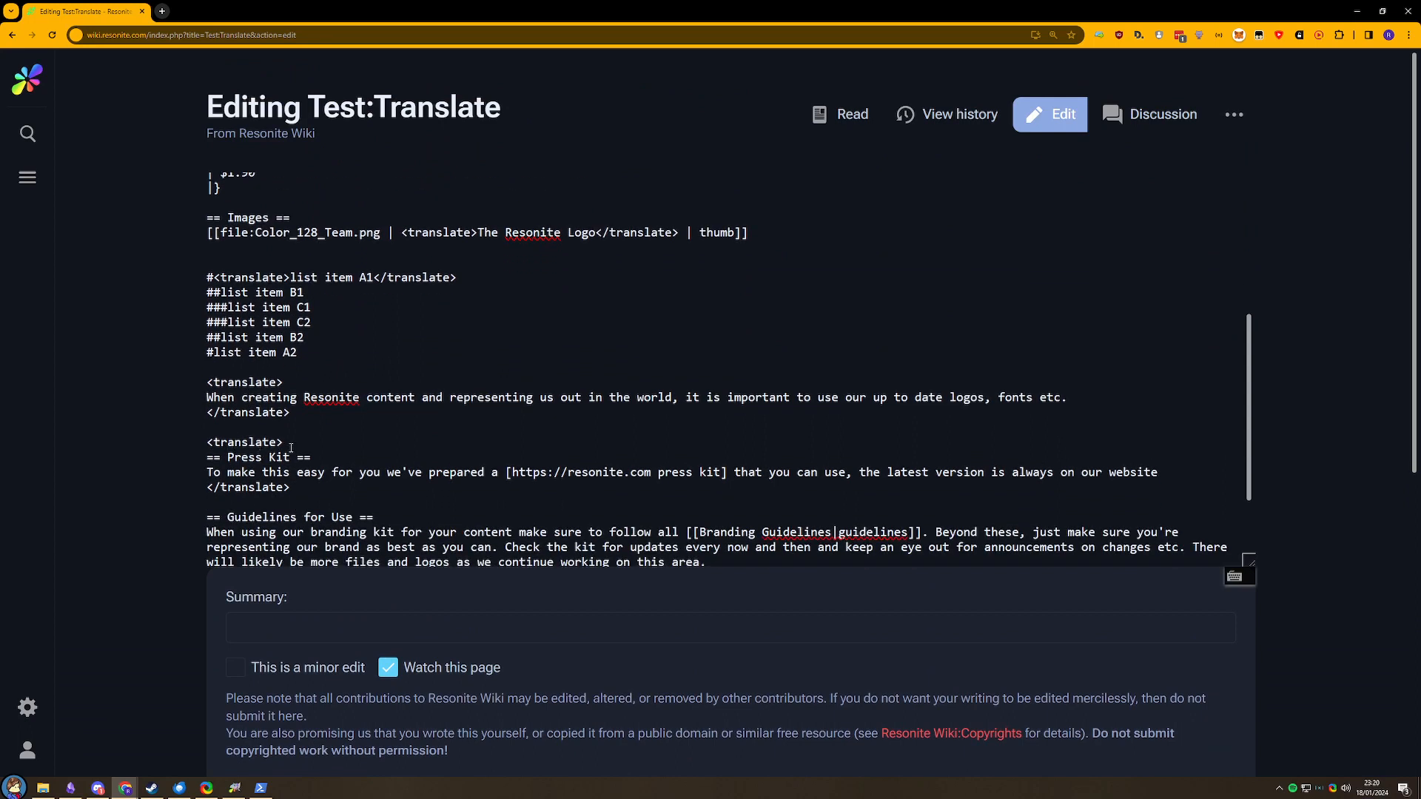
{"action": "left_click_drag", "start_coordinate": [284, 443], "coordinate": [220, 443]}
{"action": "left_click", "coordinate": [258, 460]}
{"action": "left_click", "coordinate": [344, 474]}
{"action": "scroll", "coordinate": [515, 481], "scroll_direction": "down", "scroll_amount": 1}
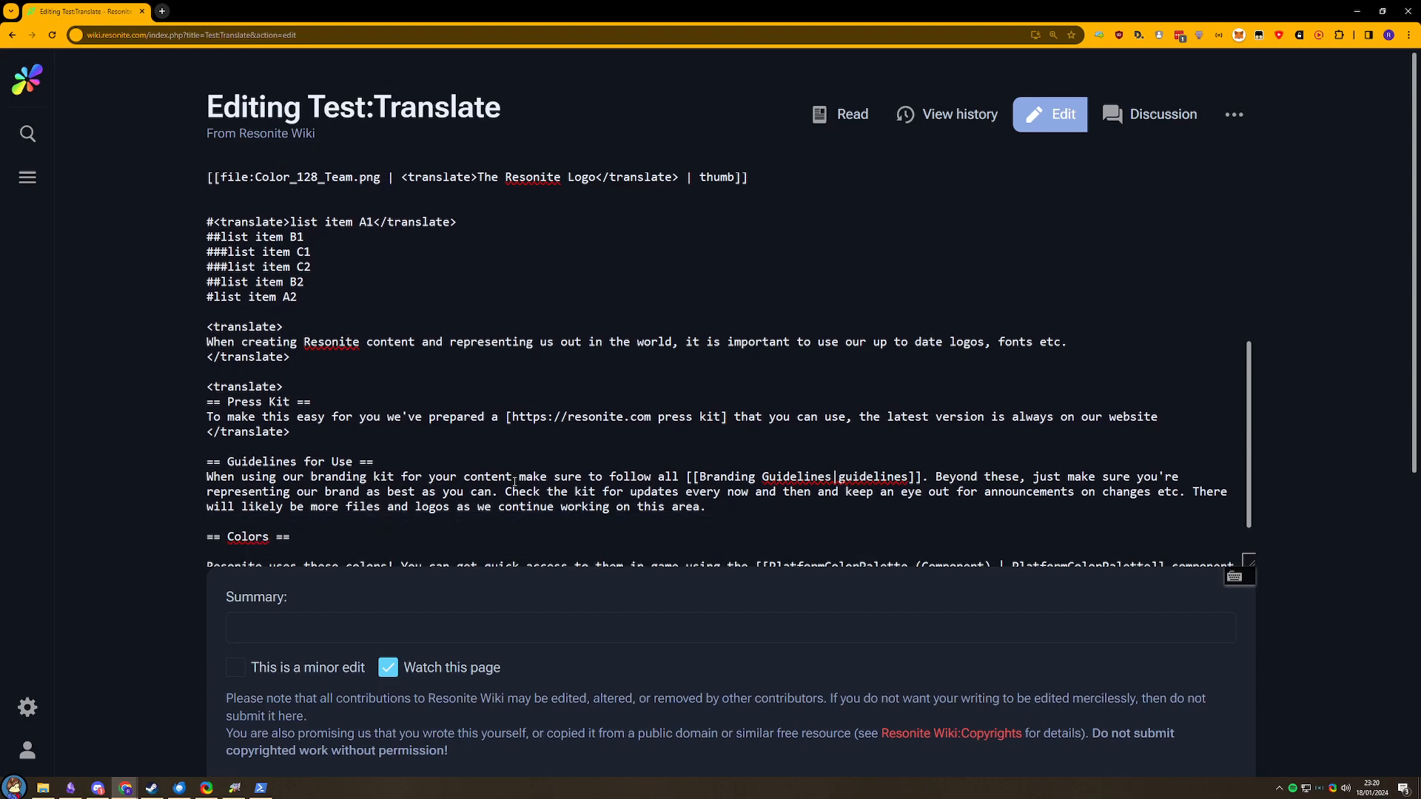
{"action": "scroll", "coordinate": [292, 453], "scroll_direction": "down", "scroll_amount": 1}
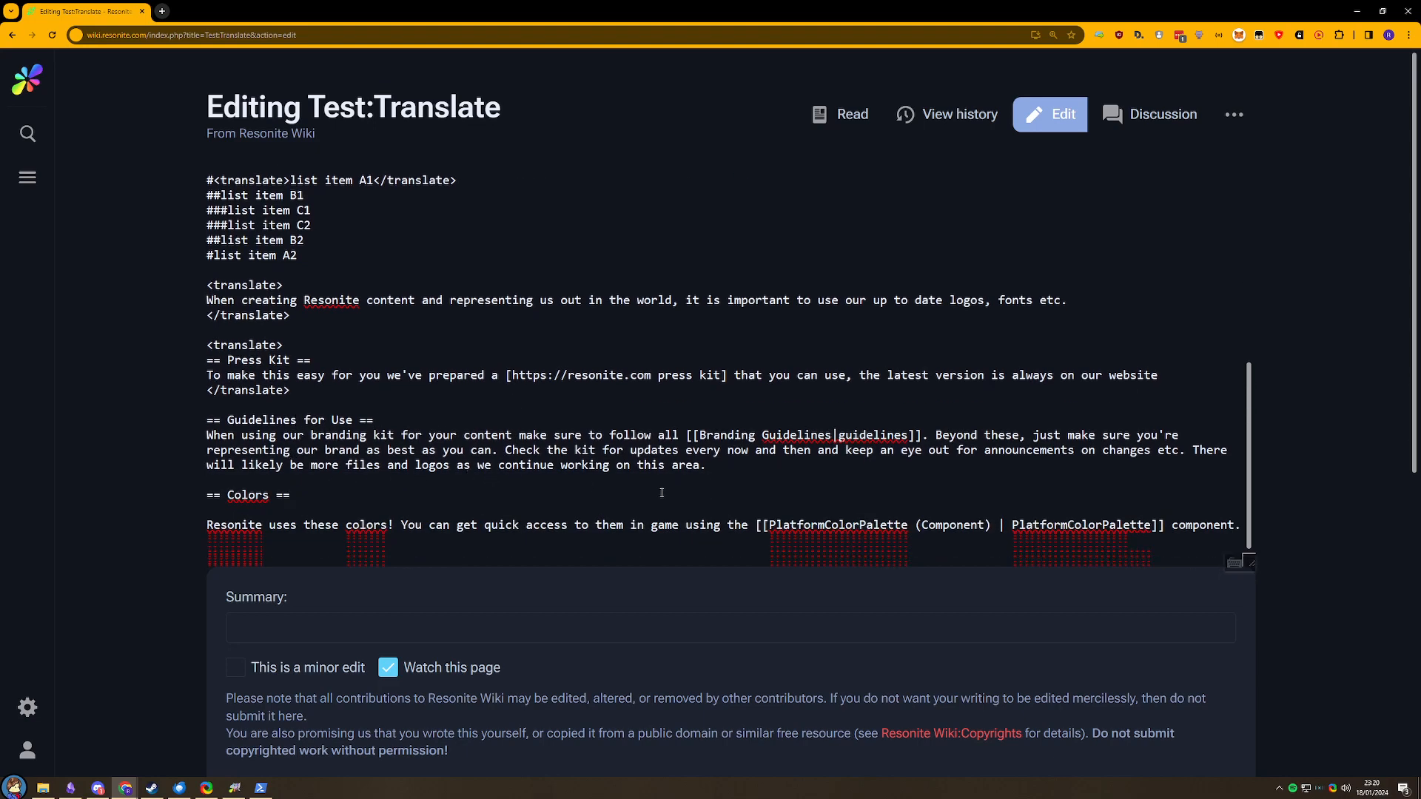
{"action": "left_click", "coordinate": [799, 523]}
{"action": "left_click", "coordinate": [809, 534]}
- Save the changes to Test:Translate and open the view for marking the page for translation
{"action": "scroll", "coordinate": [398, 474], "scroll_direction": "down", "scroll_amount": 4}
{"action": "left_click", "coordinate": [279, 518]}
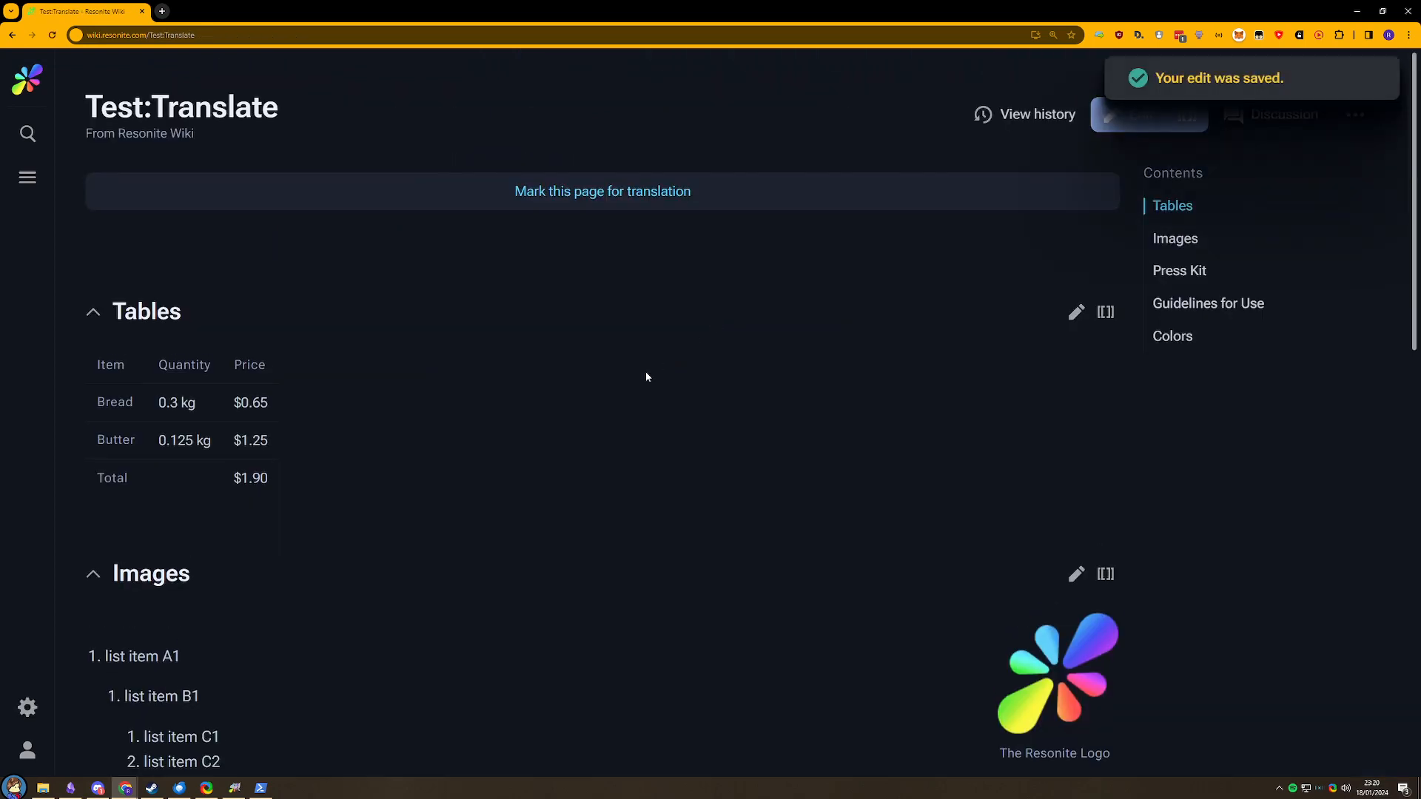
{"action": "scroll", "coordinate": [572, 363], "scroll_direction": "down", "scroll_amount": 5}
{"action": "scroll", "coordinate": [570, 366], "scroll_direction": "up", "scroll_amount": 1}
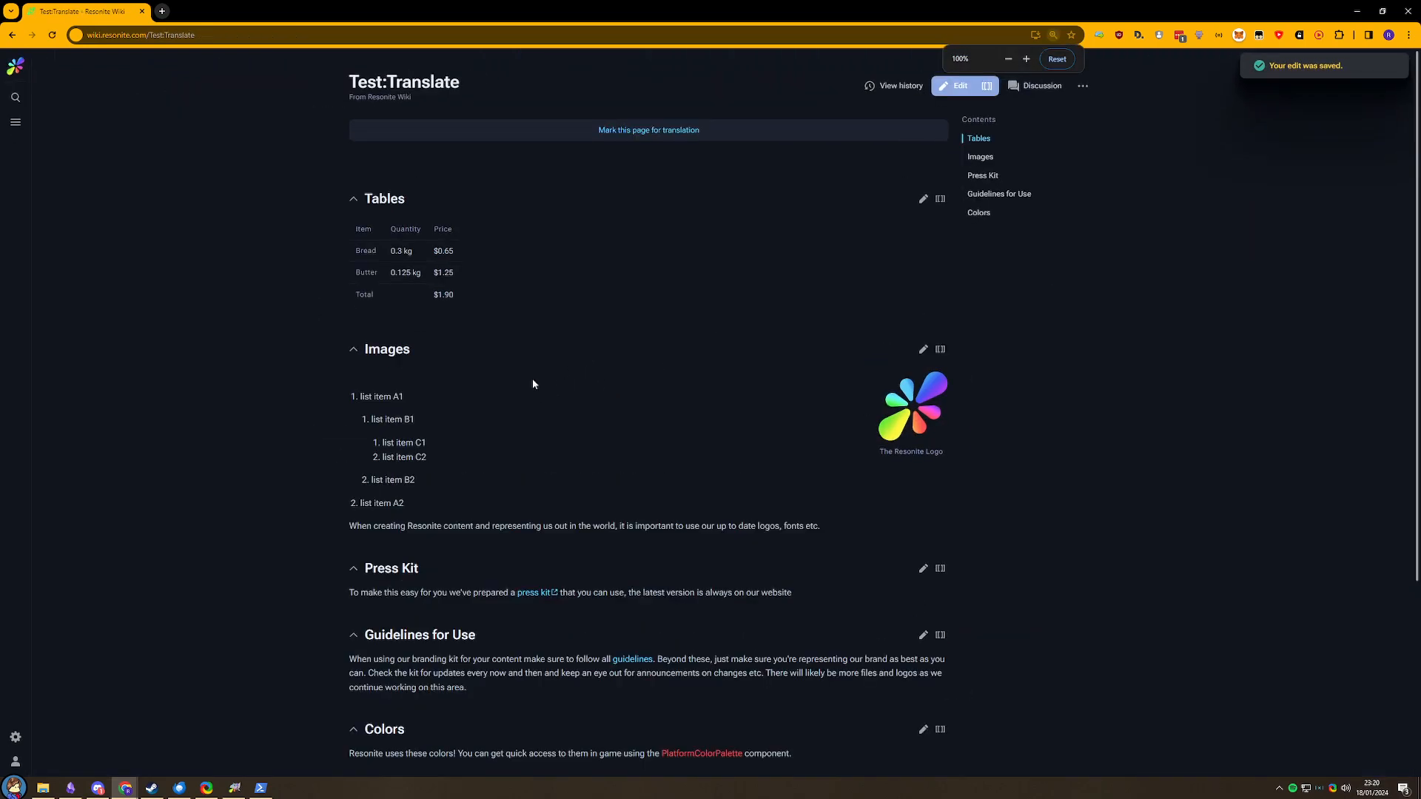
{"action": "left_click", "coordinate": [646, 131]}
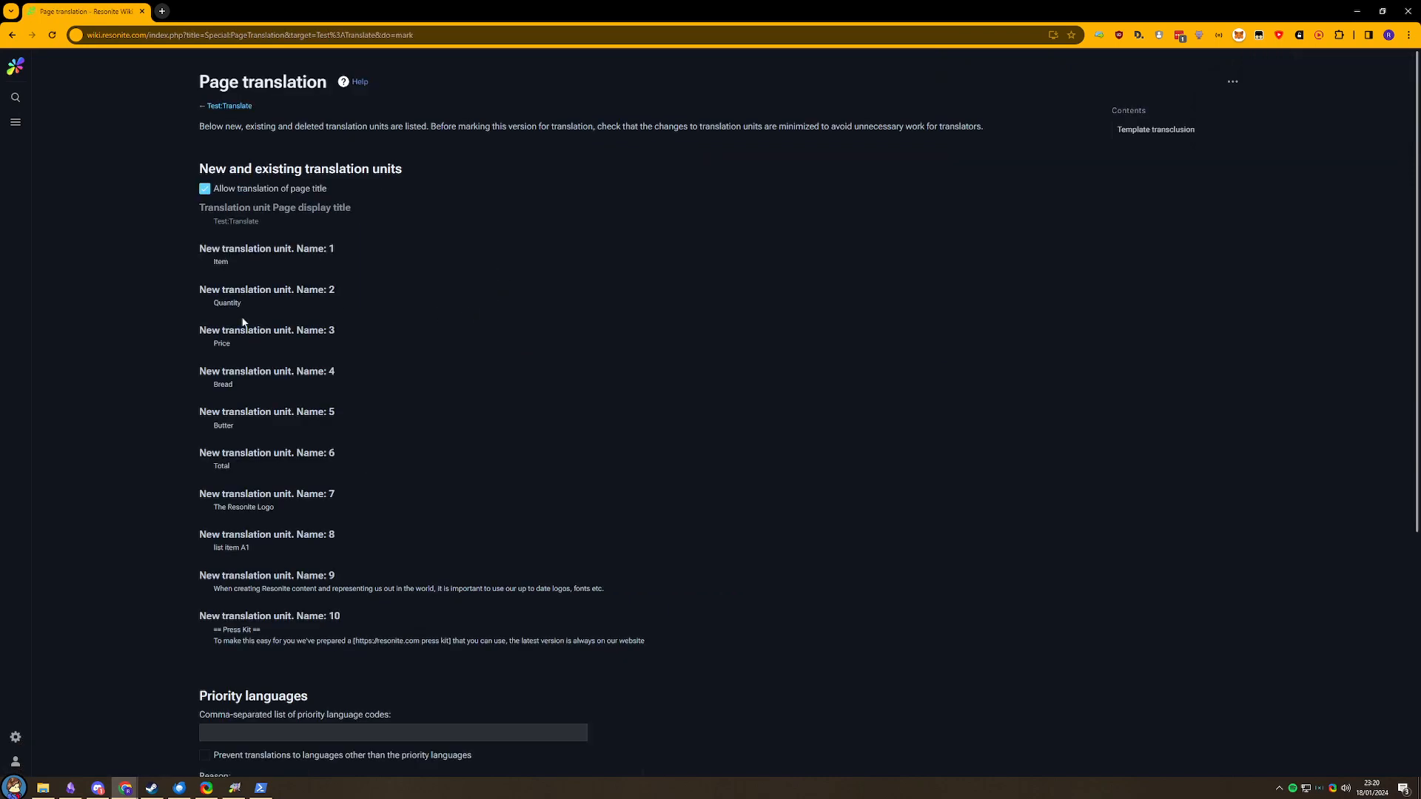
- Open the Test:Translate page in a separate tab and start editing the source of its Tables section
{"action": "middle_click", "coordinate": [237, 111]}
{"action": "key", "text": "ctrl+Tab"}
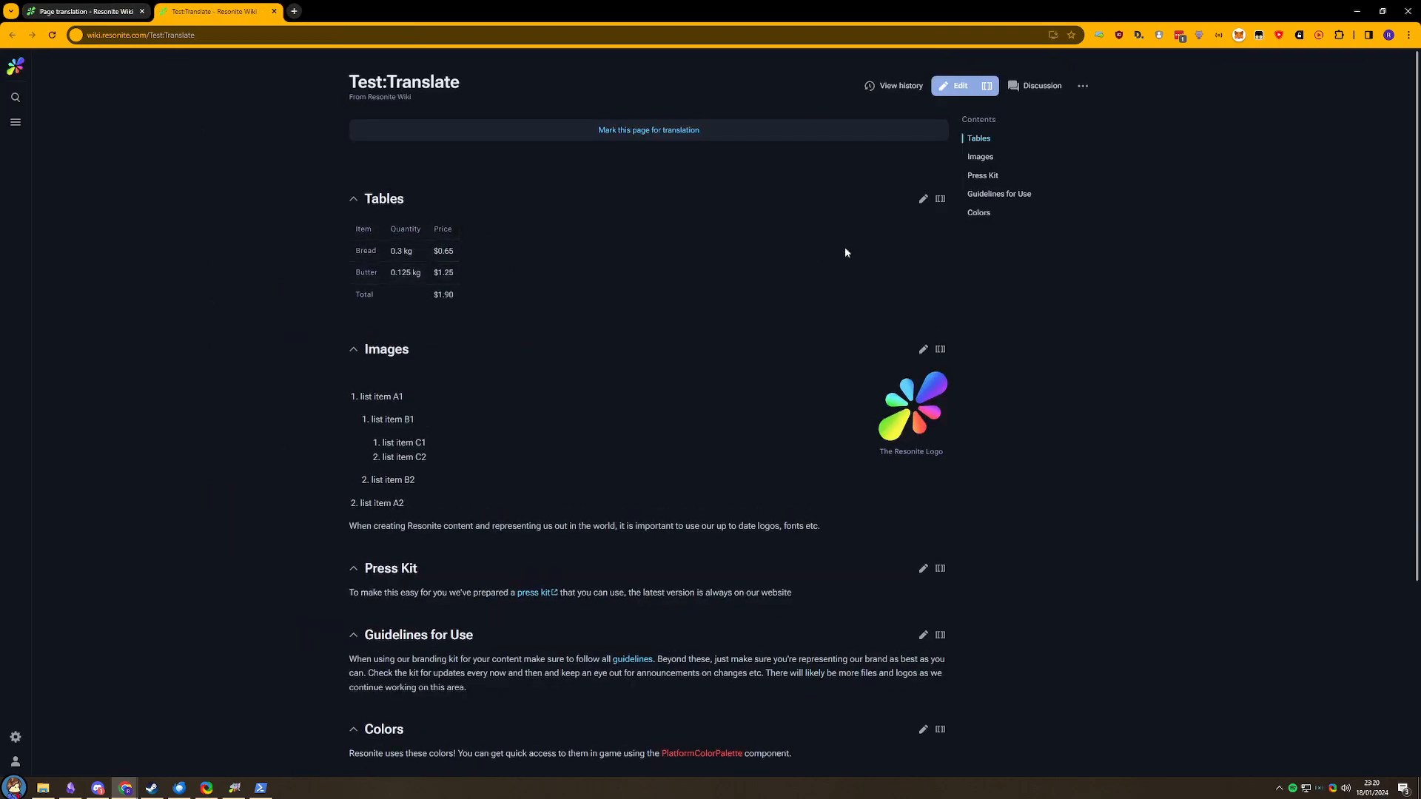
{"action": "left_click", "coordinate": [923, 198]}
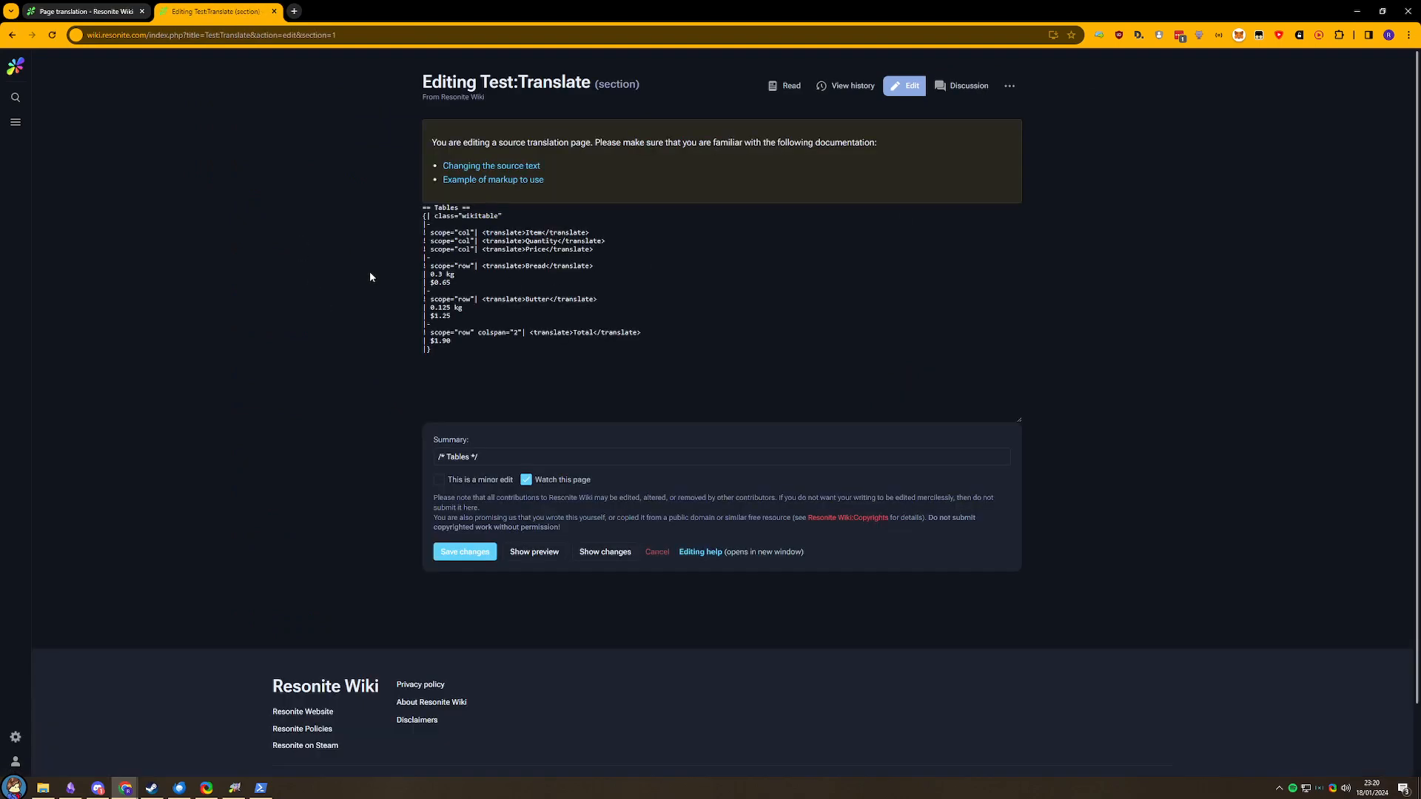
- Try duplicating the whole wikitable below the original in the Tables section, and delete the copy again
{"action": "left_click", "coordinate": [425, 232]}
{"action": "left_click_drag", "start_coordinate": [431, 341], "coordinate": [403, 215]}
{"action": "key", "text": "ctrl+c"}
{"action": "left_click", "coordinate": [450, 342]}
{"action": "key", "text": "ctrl+v"}
{"action": "left_click_drag", "start_coordinate": [481, 302], "coordinate": [524, 302]}
{"action": "left_click", "coordinate": [516, 310]}
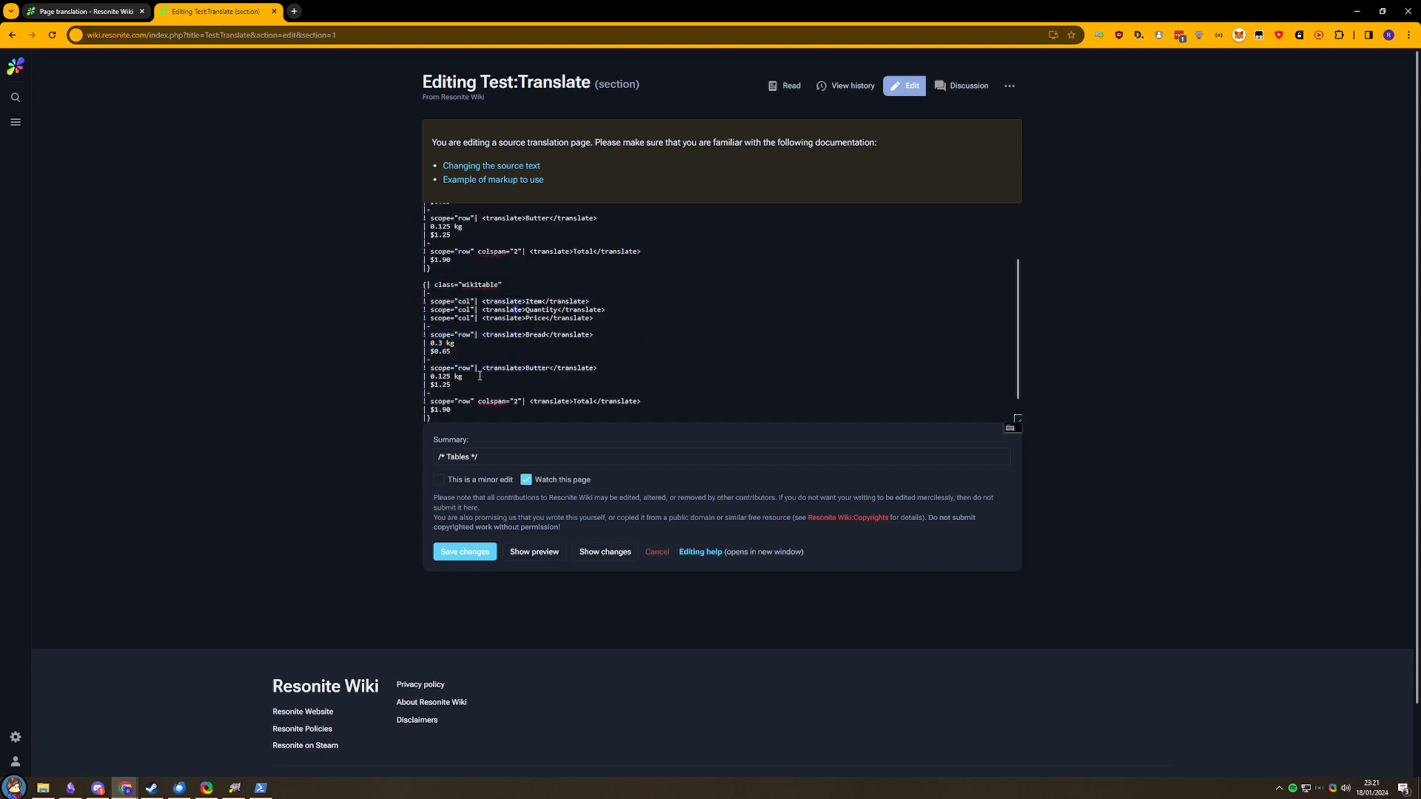
{"action": "left_click_drag", "start_coordinate": [440, 419], "coordinate": [415, 287]}
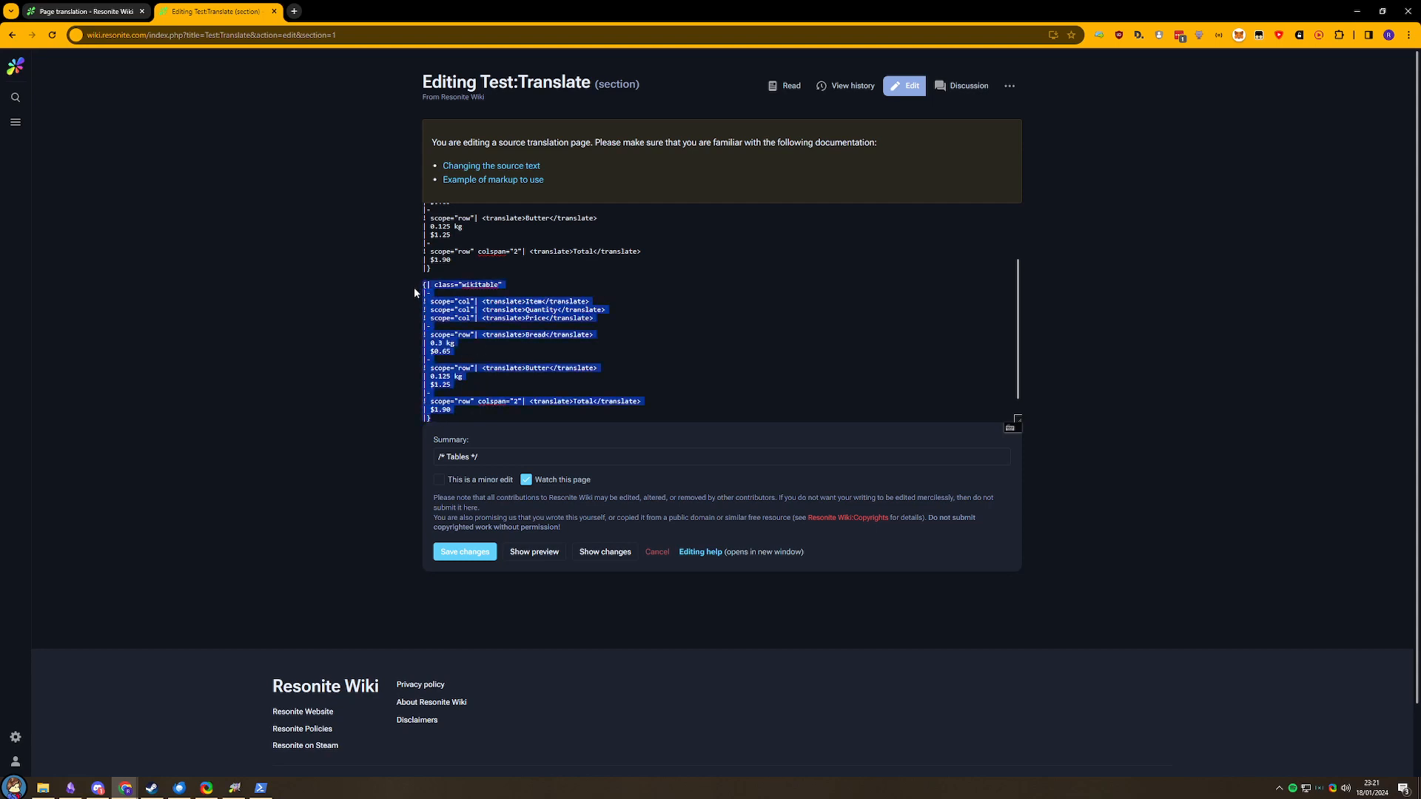
{"action": "key", "text": "BackSpace"}
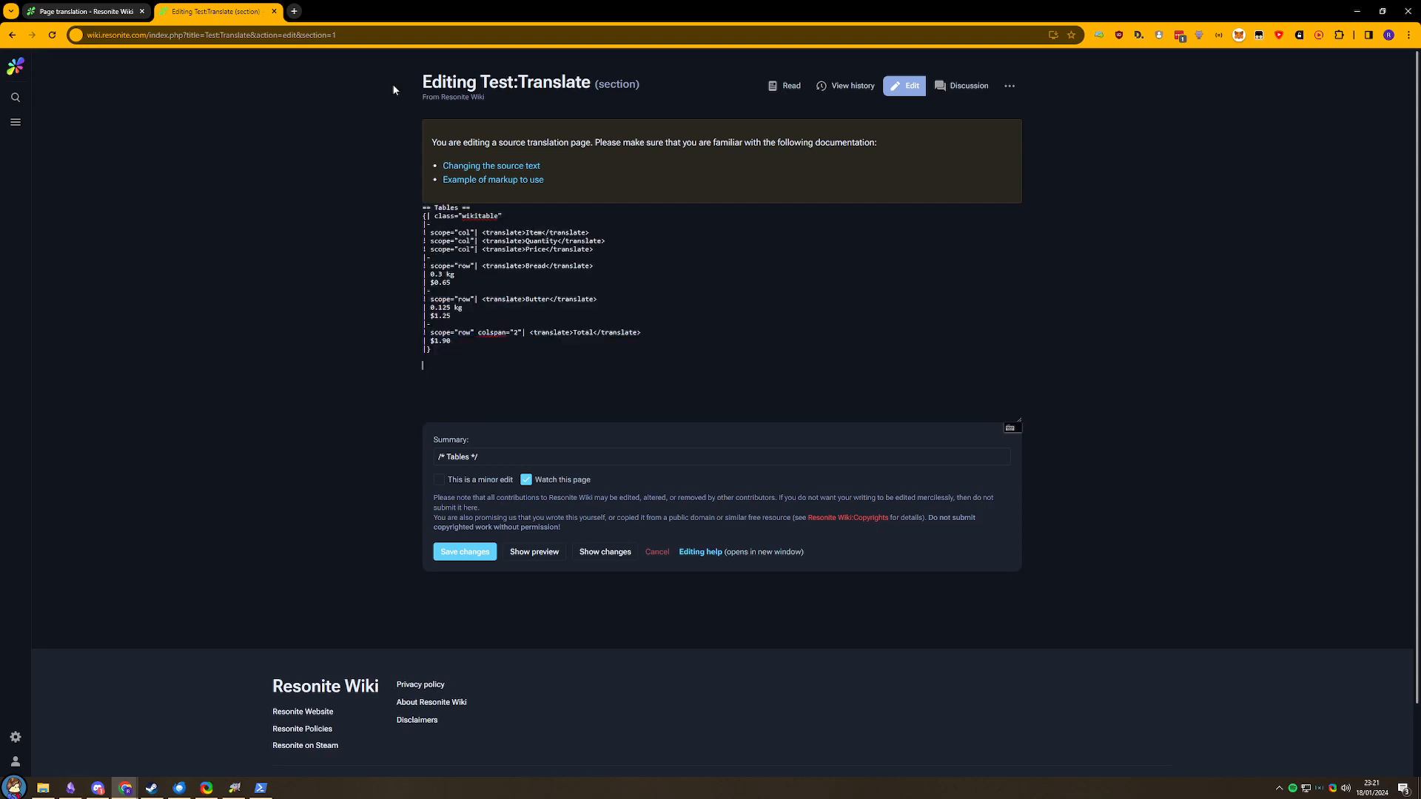
- Open the wiki's main page in a new tab, look through the Moderation page, and return to the main page
{"action": "left_click", "coordinate": [96, 11]}
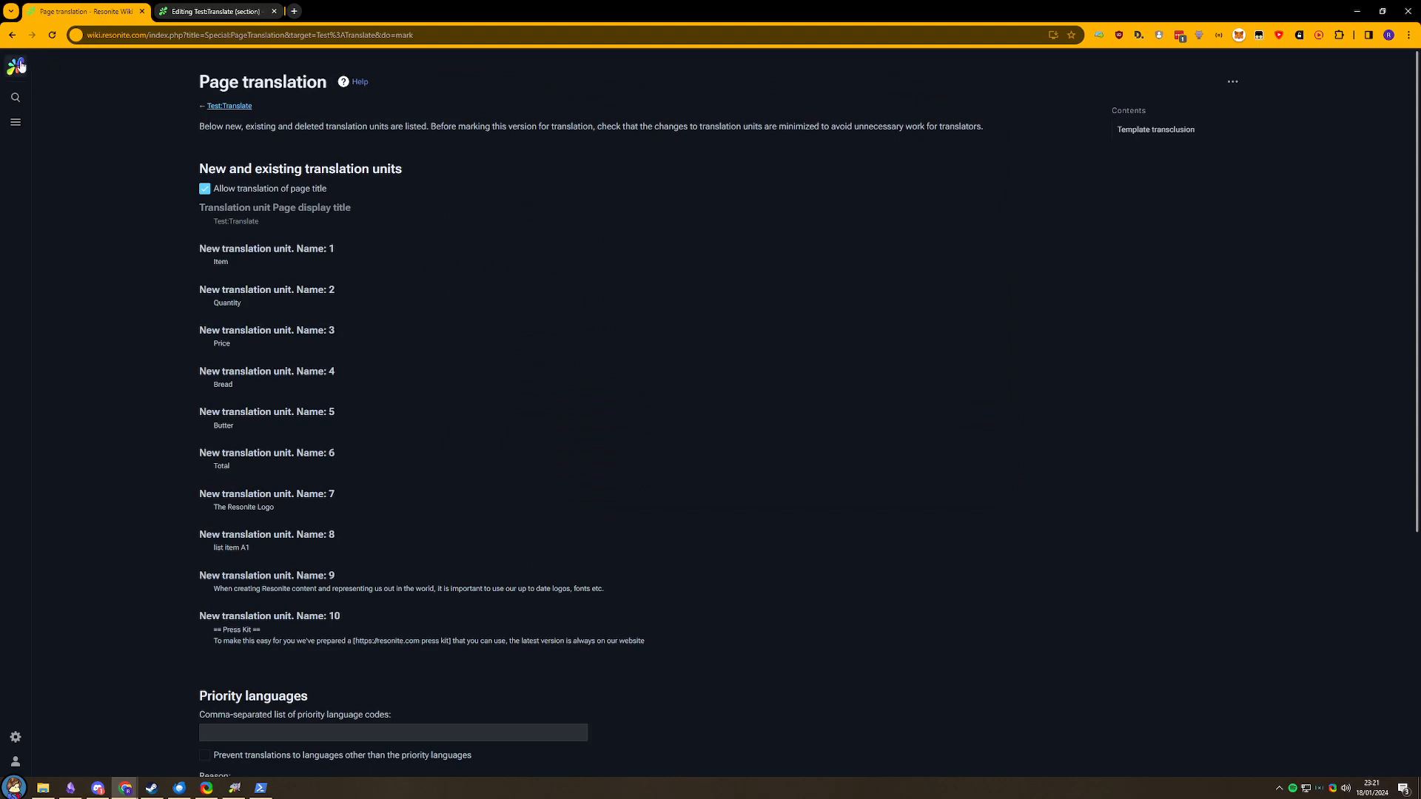
{"action": "left_click", "coordinate": [325, 12]}
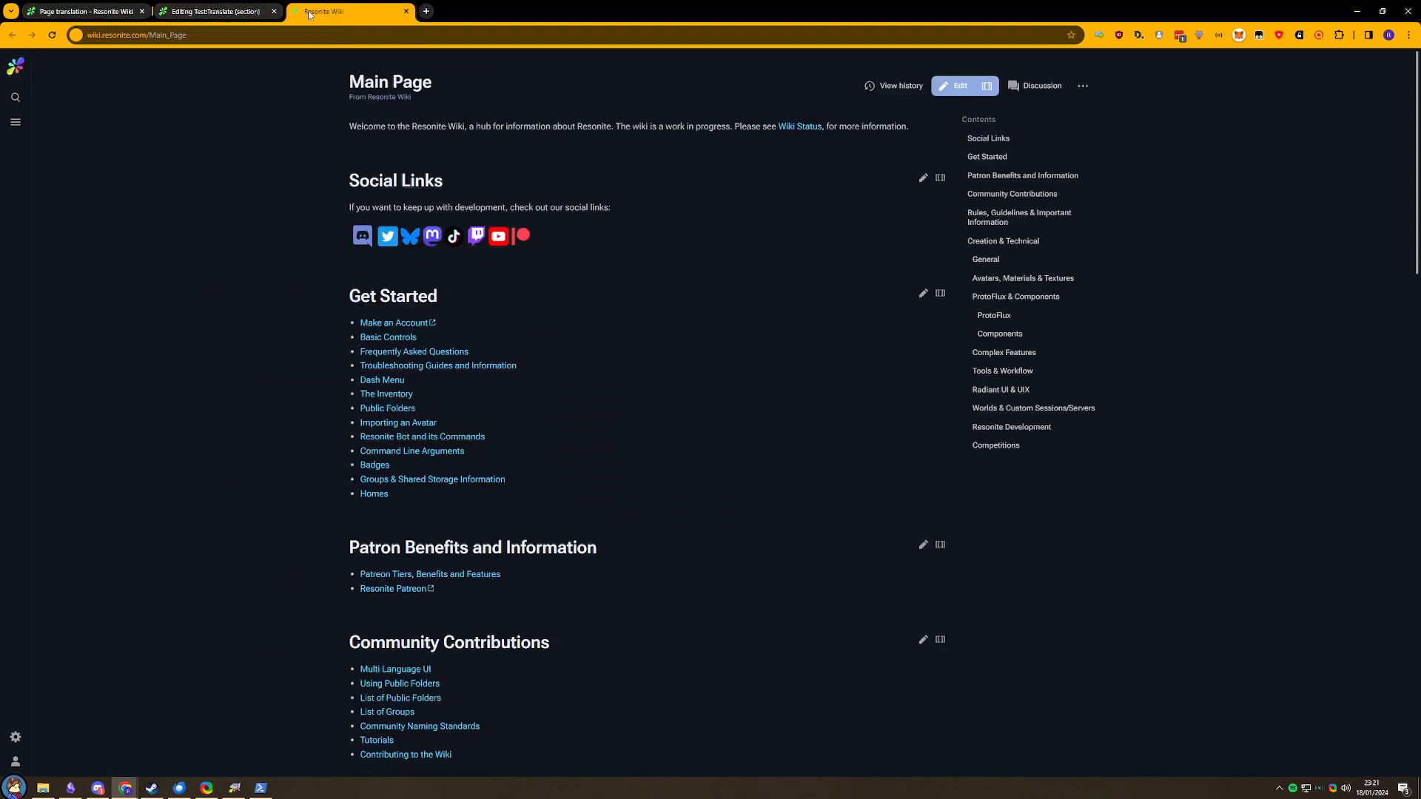
{"action": "left_click", "coordinate": [16, 121]}
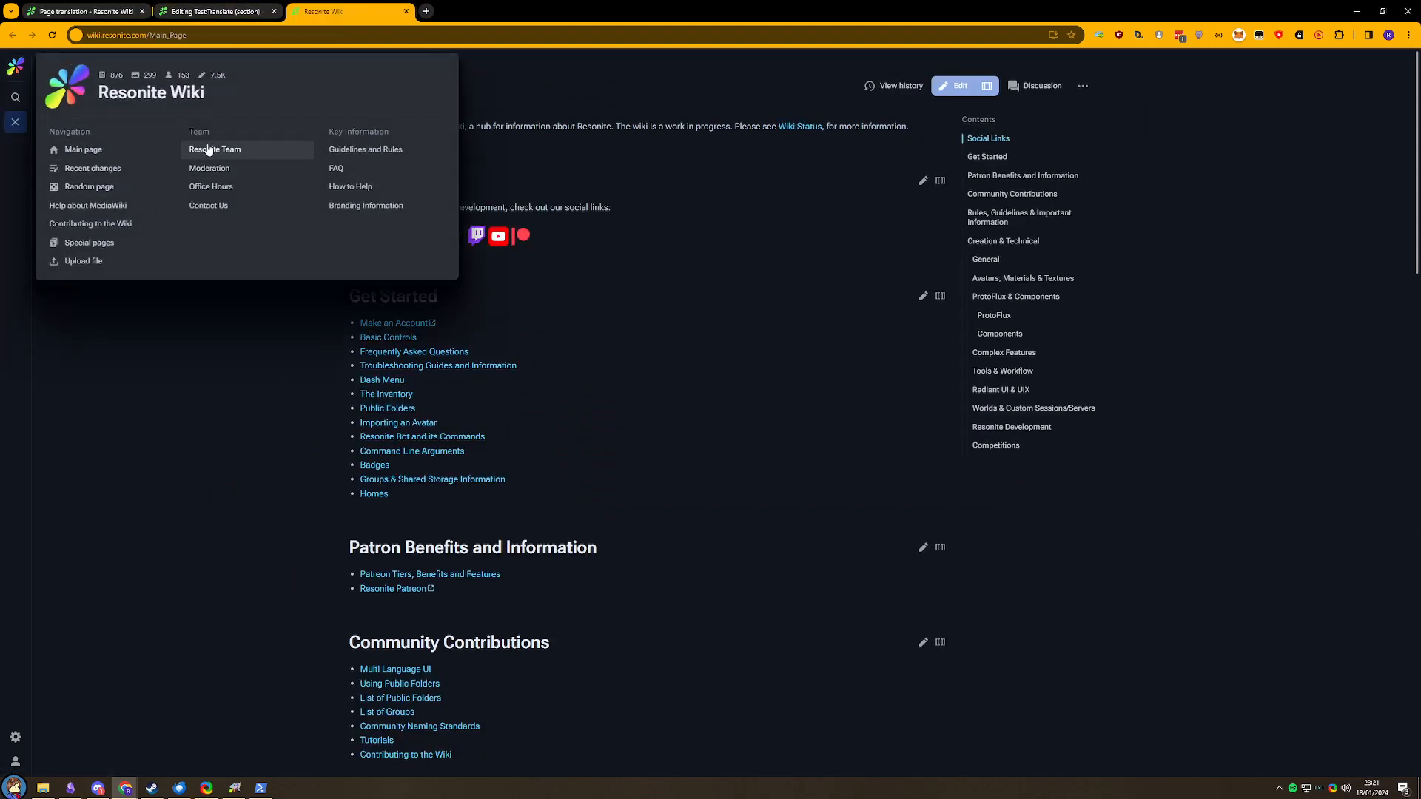
{"action": "left_click", "coordinate": [211, 176]}
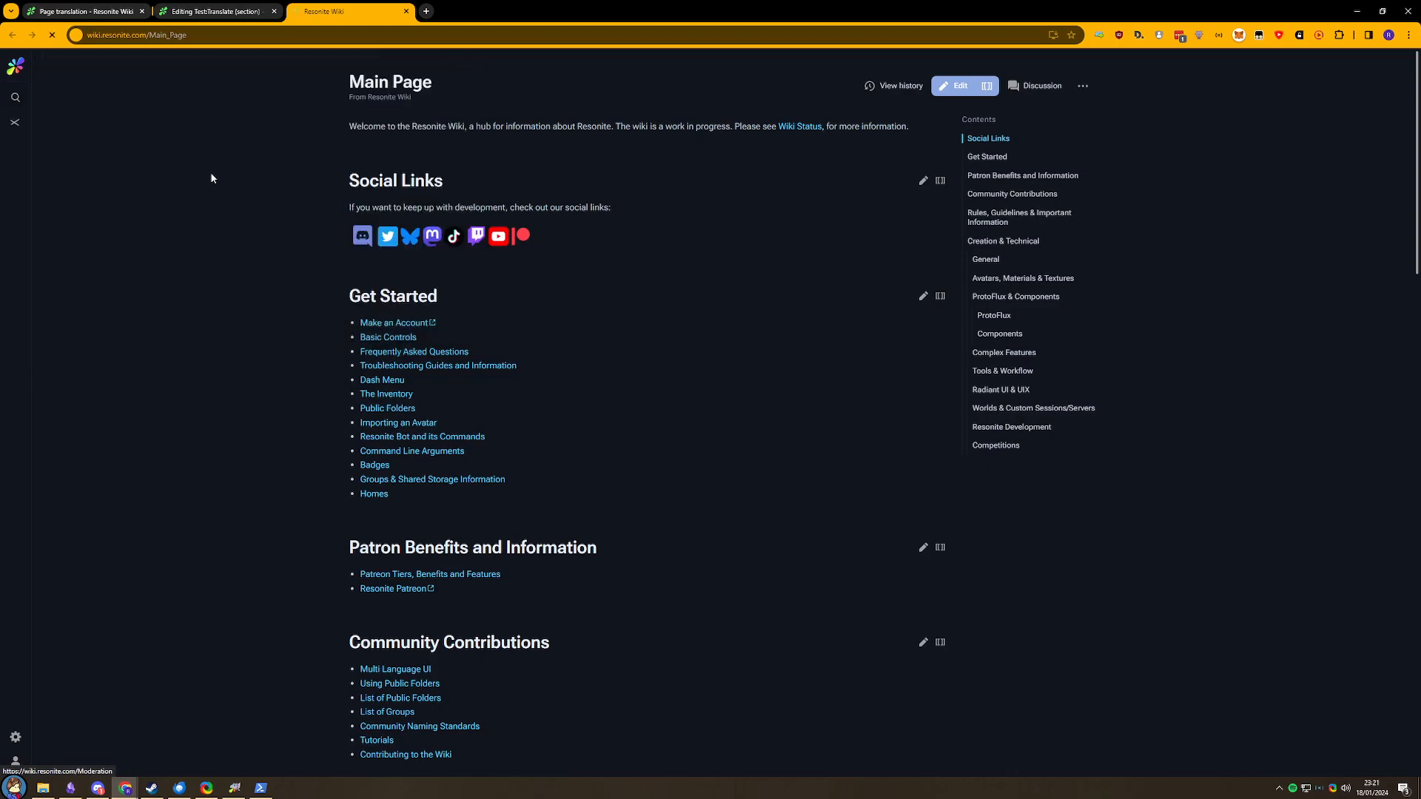
{"action": "scroll", "coordinate": [518, 400], "scroll_direction": "down", "scroll_amount": 15}
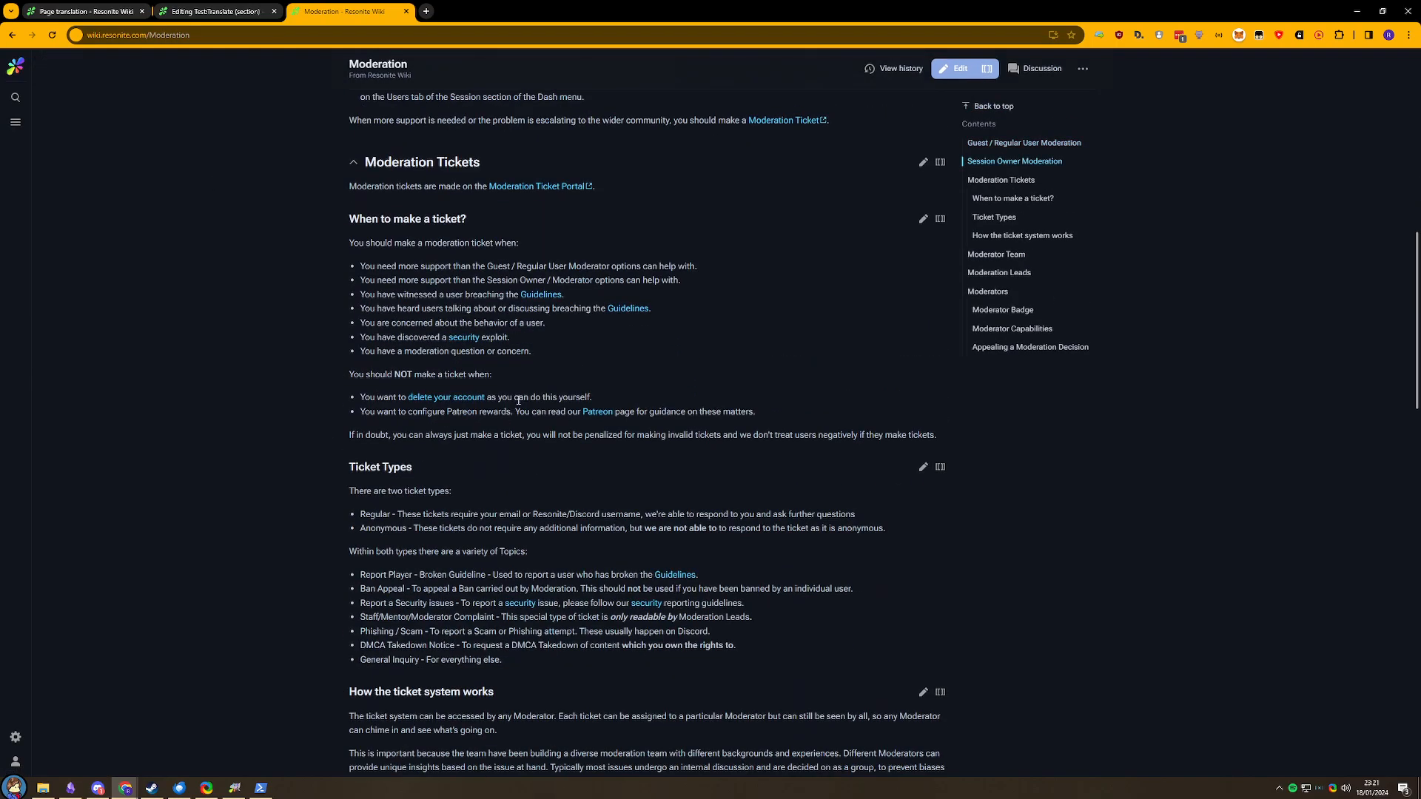
{"action": "scroll", "coordinate": [518, 400], "scroll_direction": "down", "scroll_amount": 20}
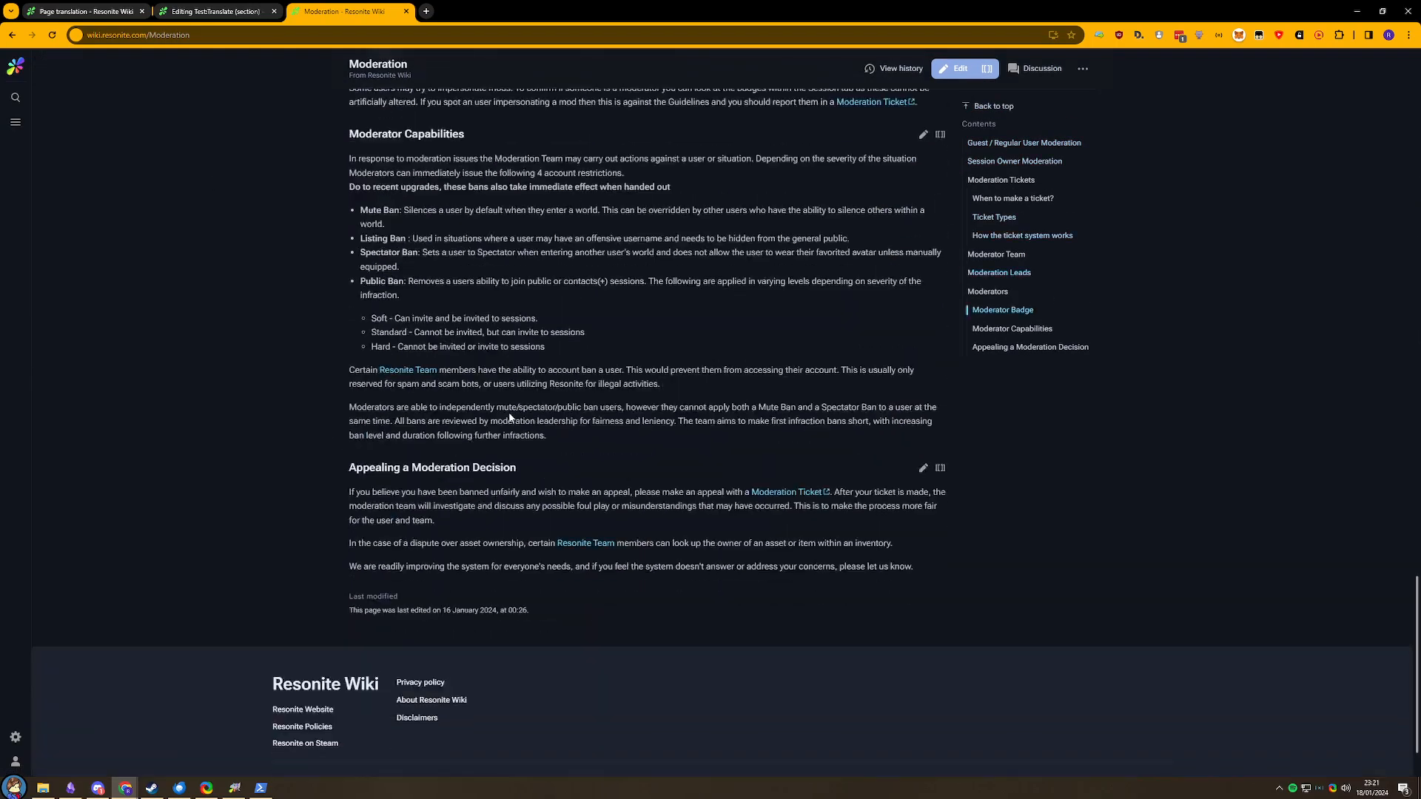
{"action": "scroll", "coordinate": [508, 419], "scroll_direction": "down", "scroll_amount": 3}
{"action": "key", "text": "alt+Left"}
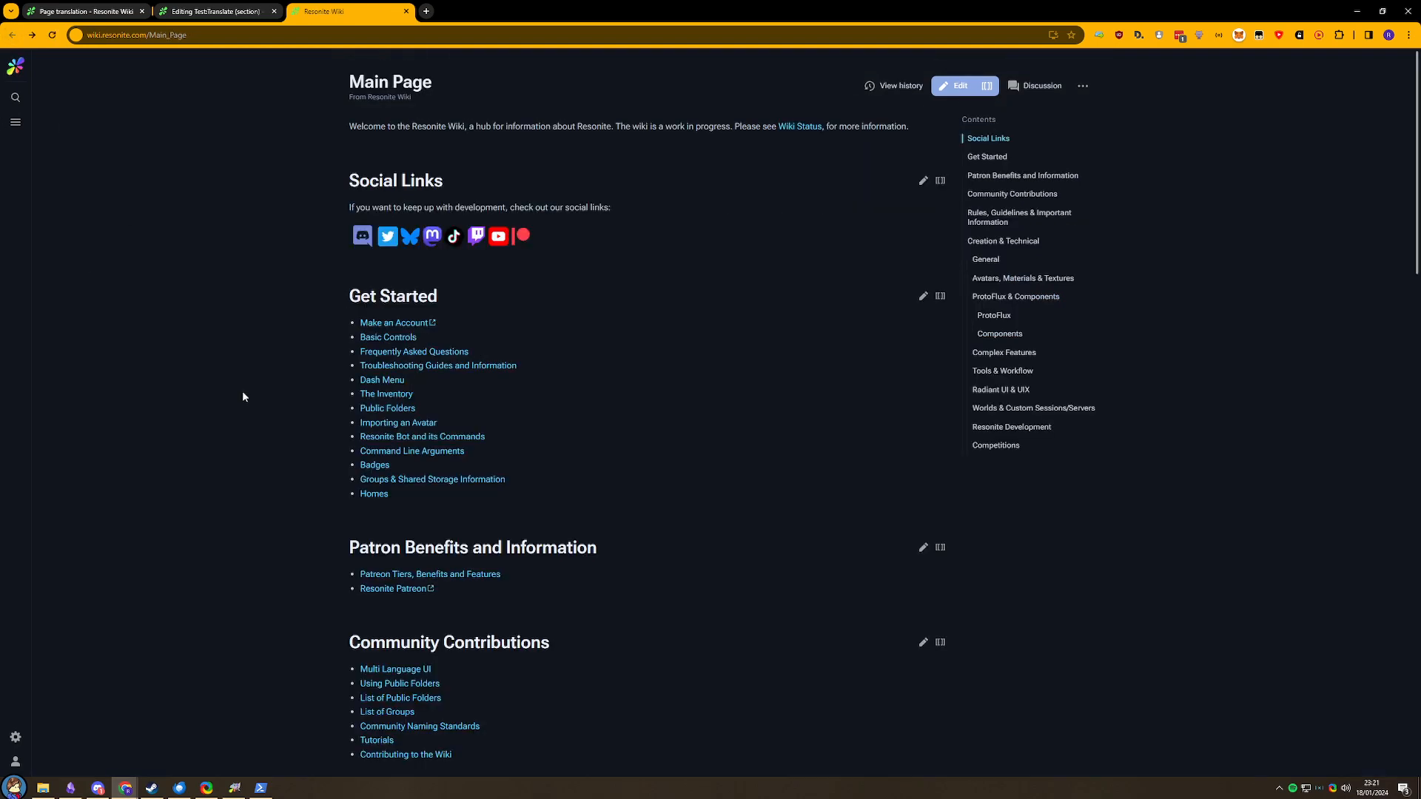
- Copy the Common Badges wikitable from the Badges page source and paste it below the existing table in the Tables section of Test:Translate
{"action": "left_click", "coordinate": [374, 465]}
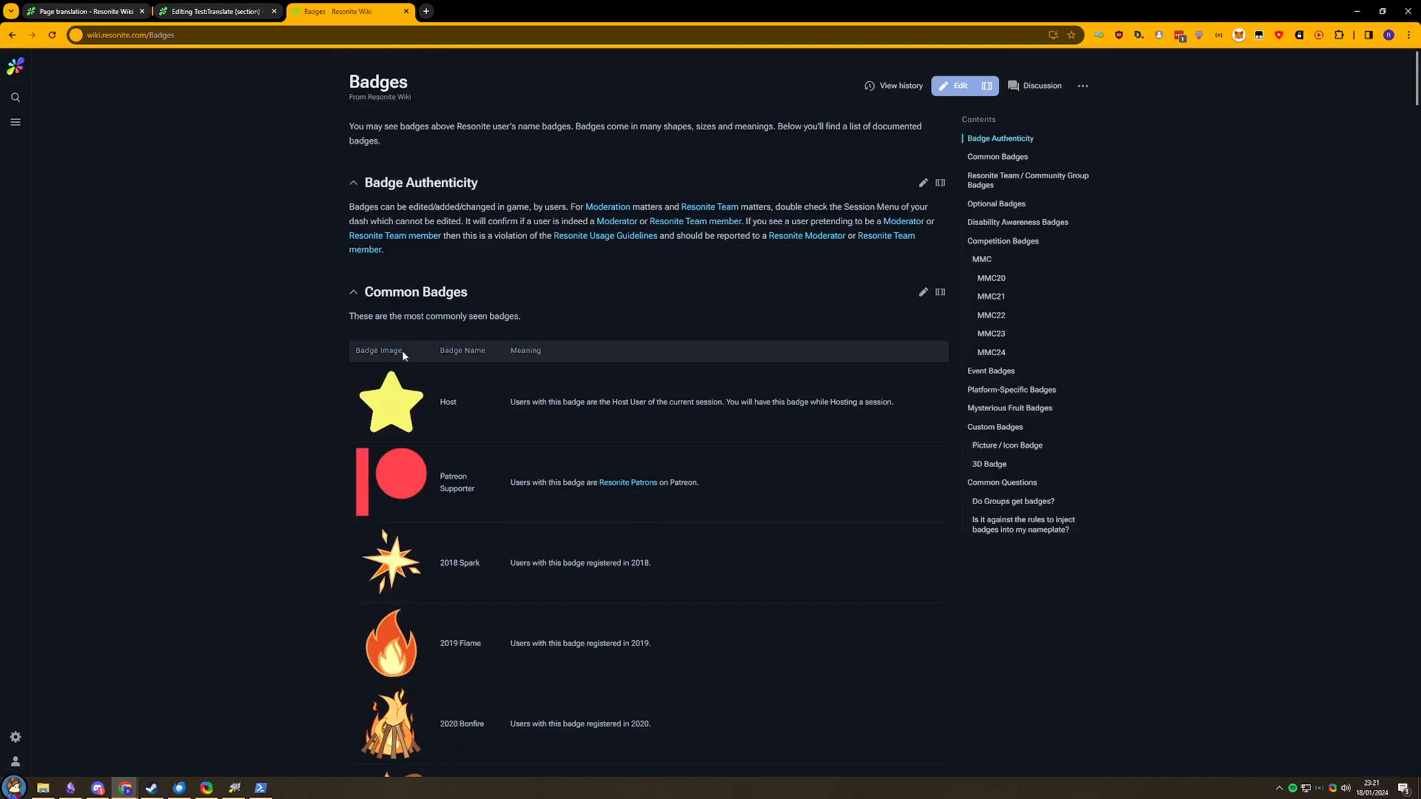
{"action": "left_click", "coordinate": [987, 87]}
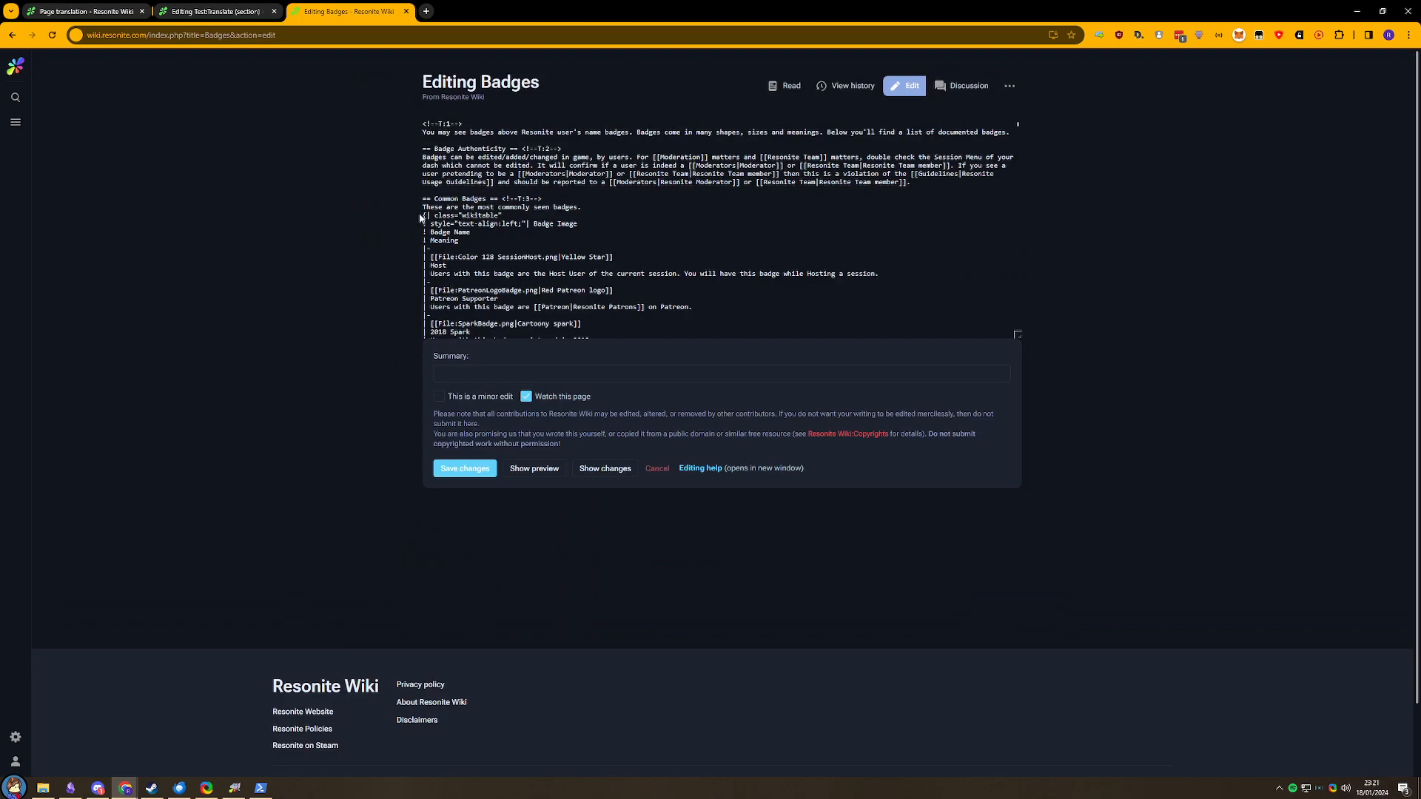
{"action": "left_click_drag", "start_coordinate": [424, 213], "coordinate": [477, 241]}
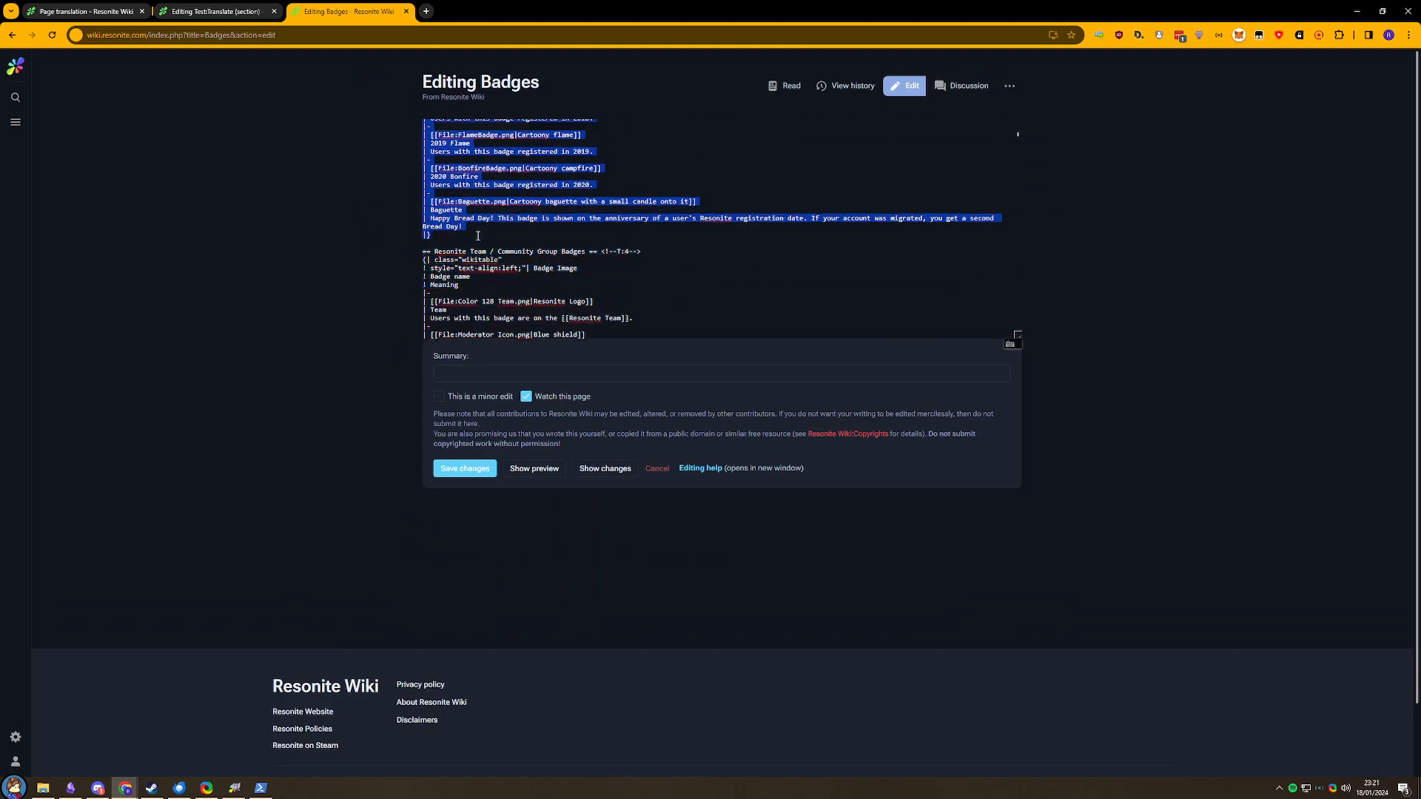
{"action": "left_click", "coordinate": [244, 13]}
{"action": "left_click", "coordinate": [434, 350]}
{"action": "key", "text": "ctrl+v"}
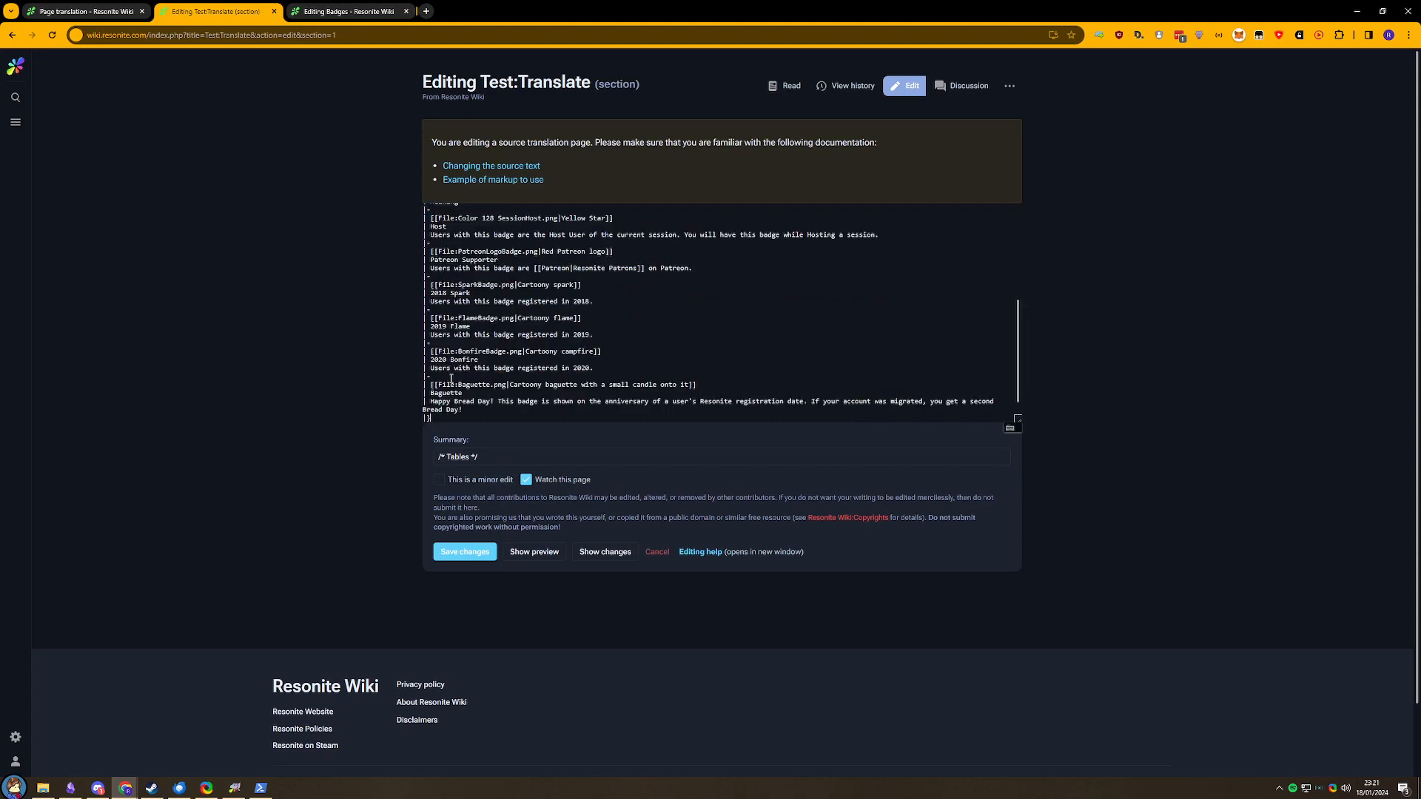
- Wrap the whole pasted badges table in one pair of <translate> tags and save the section
{"action": "scroll", "coordinate": [446, 313], "scroll_direction": "up", "scroll_amount": 3}
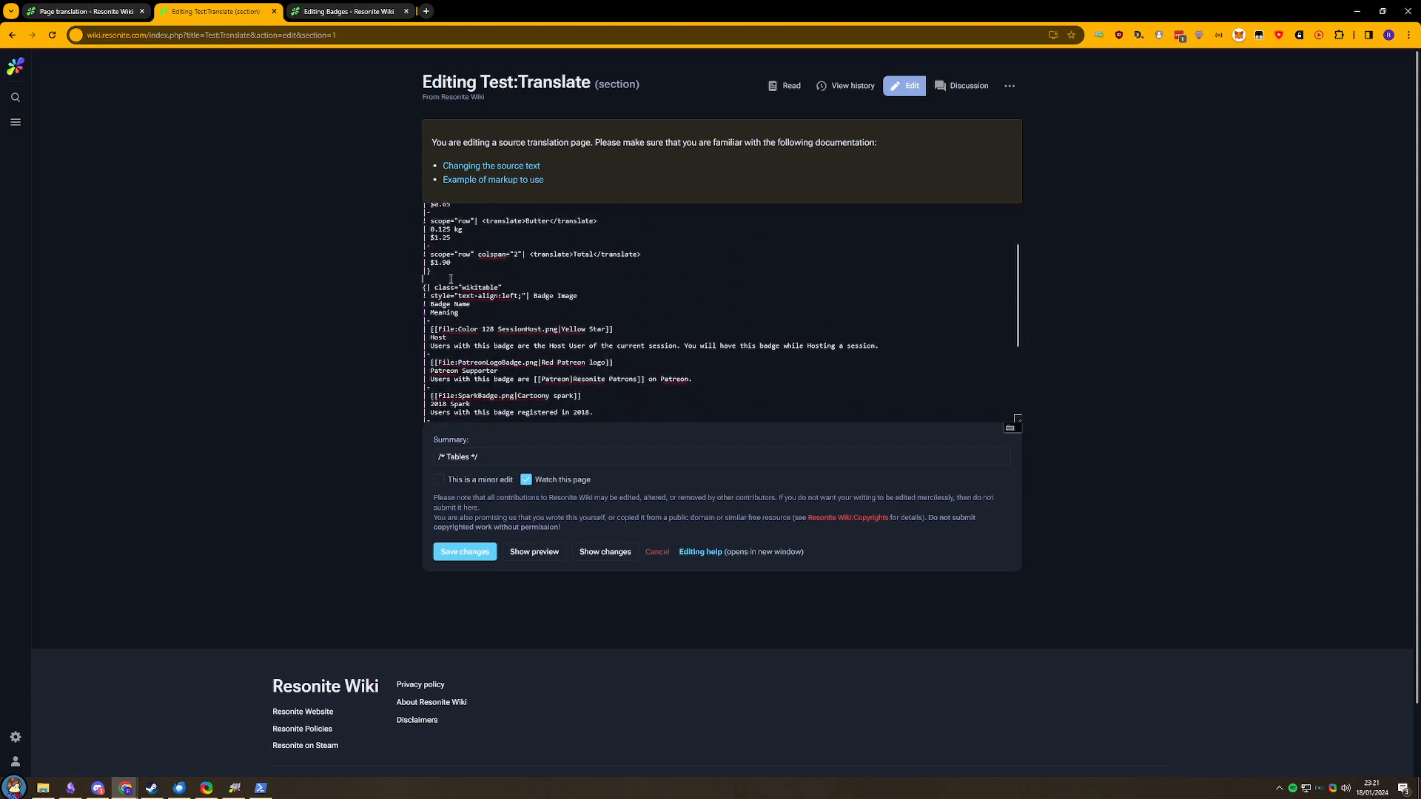
{"action": "key", "text": "Return"}
{"action": "type", "text": "<translate>"}
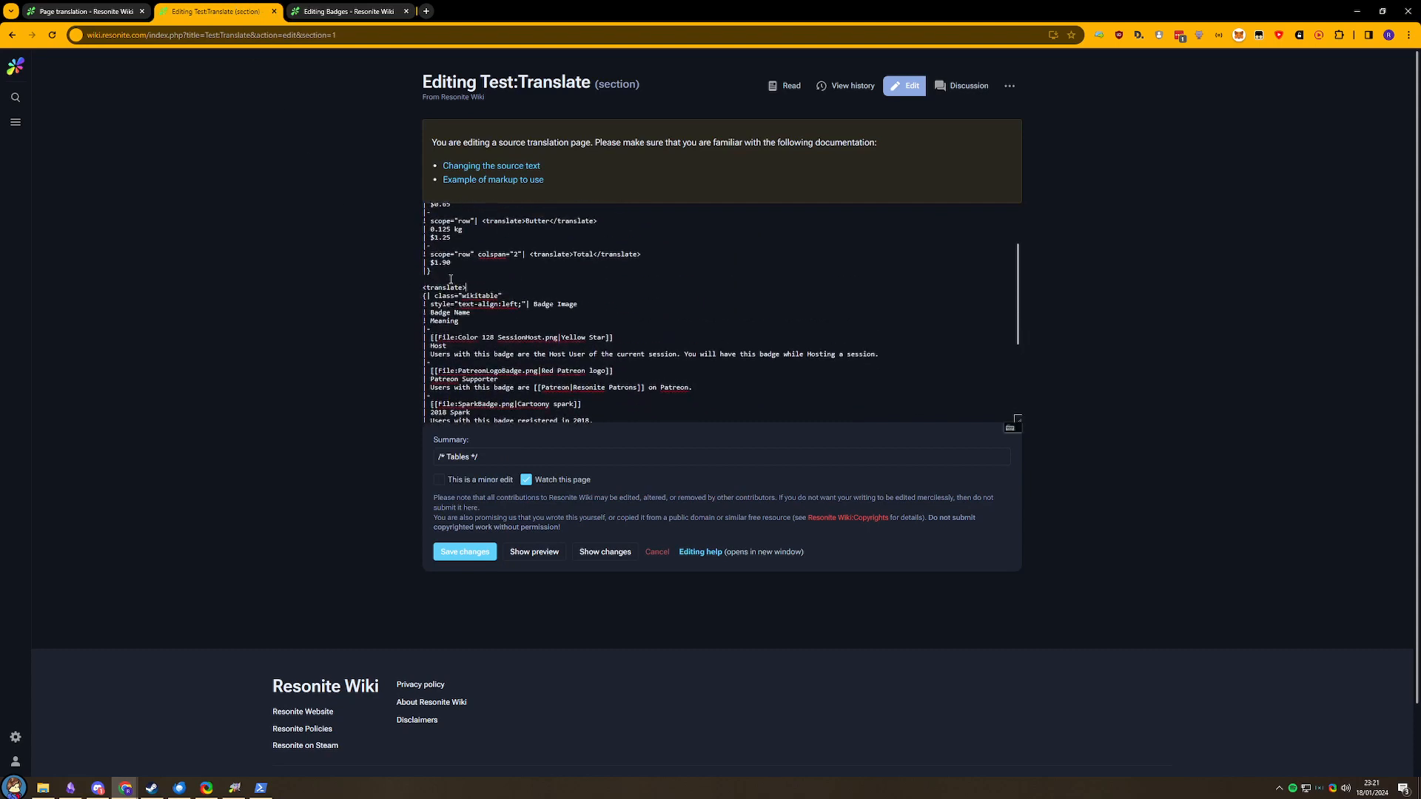
{"action": "scroll", "coordinate": [451, 279], "scroll_direction": "down", "scroll_amount": 5}
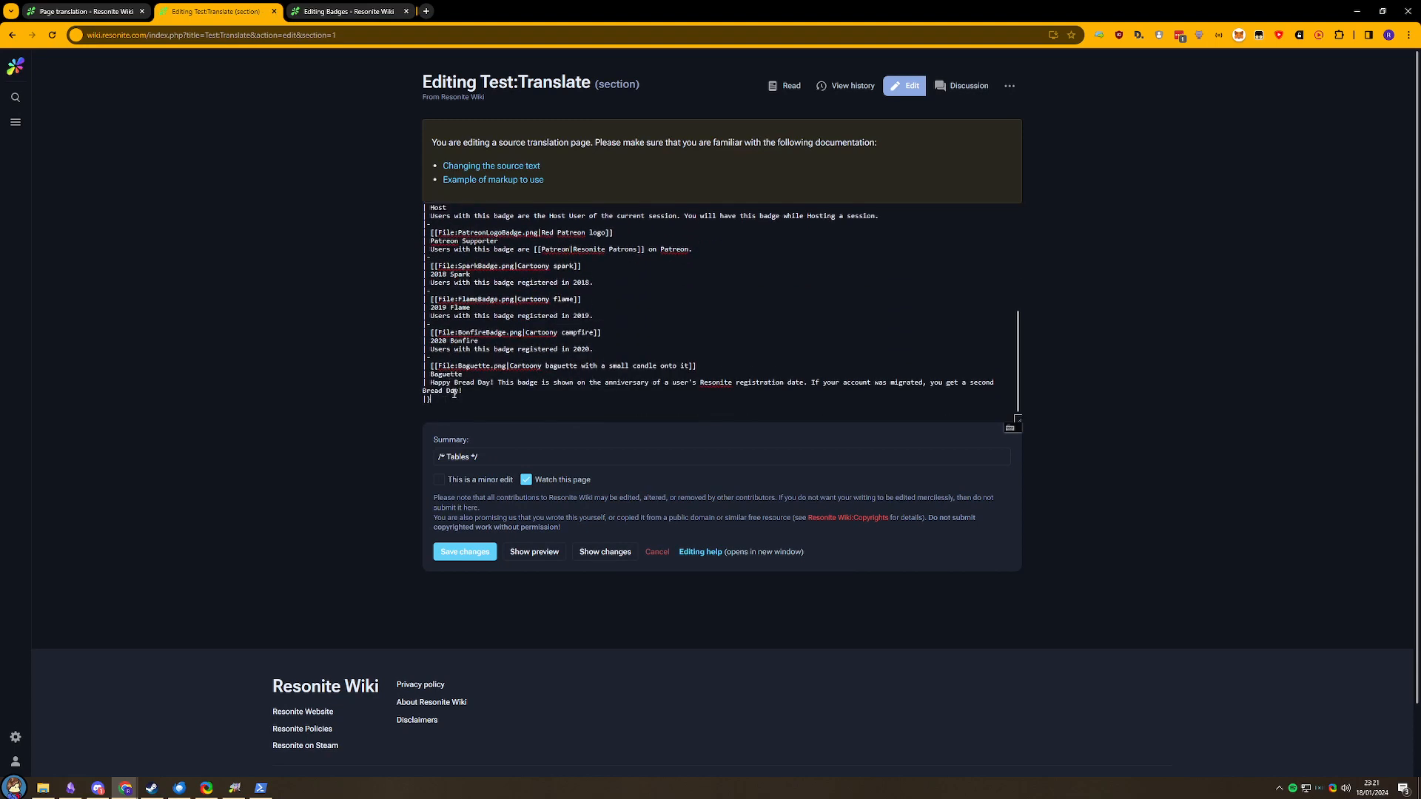
{"action": "type", "text": "/translate>"}
{"action": "left_click", "coordinate": [464, 552]}
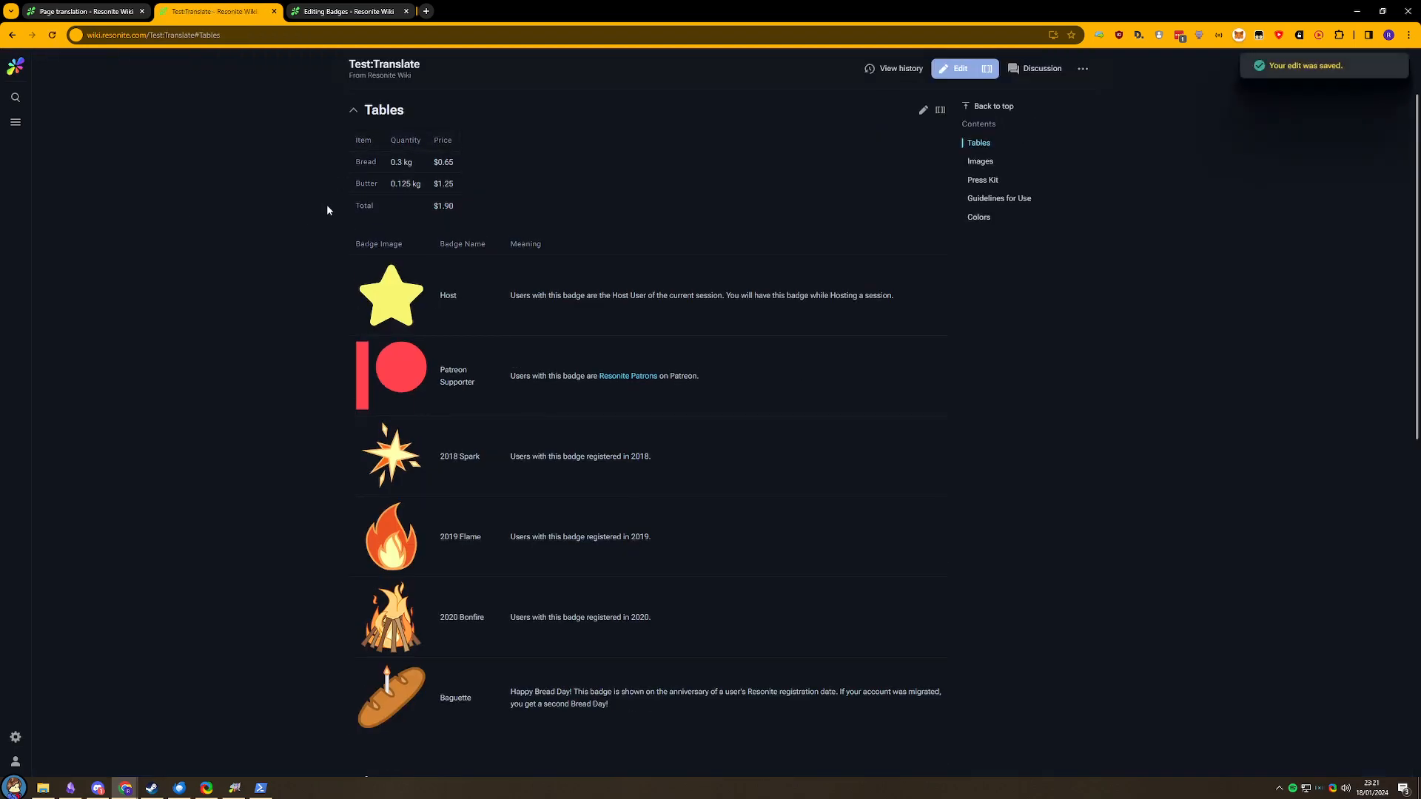
- Open the view for marking Test:Translate for translation and examine how the badges table is split into translation units
{"action": "left_click", "coordinate": [642, 137]}
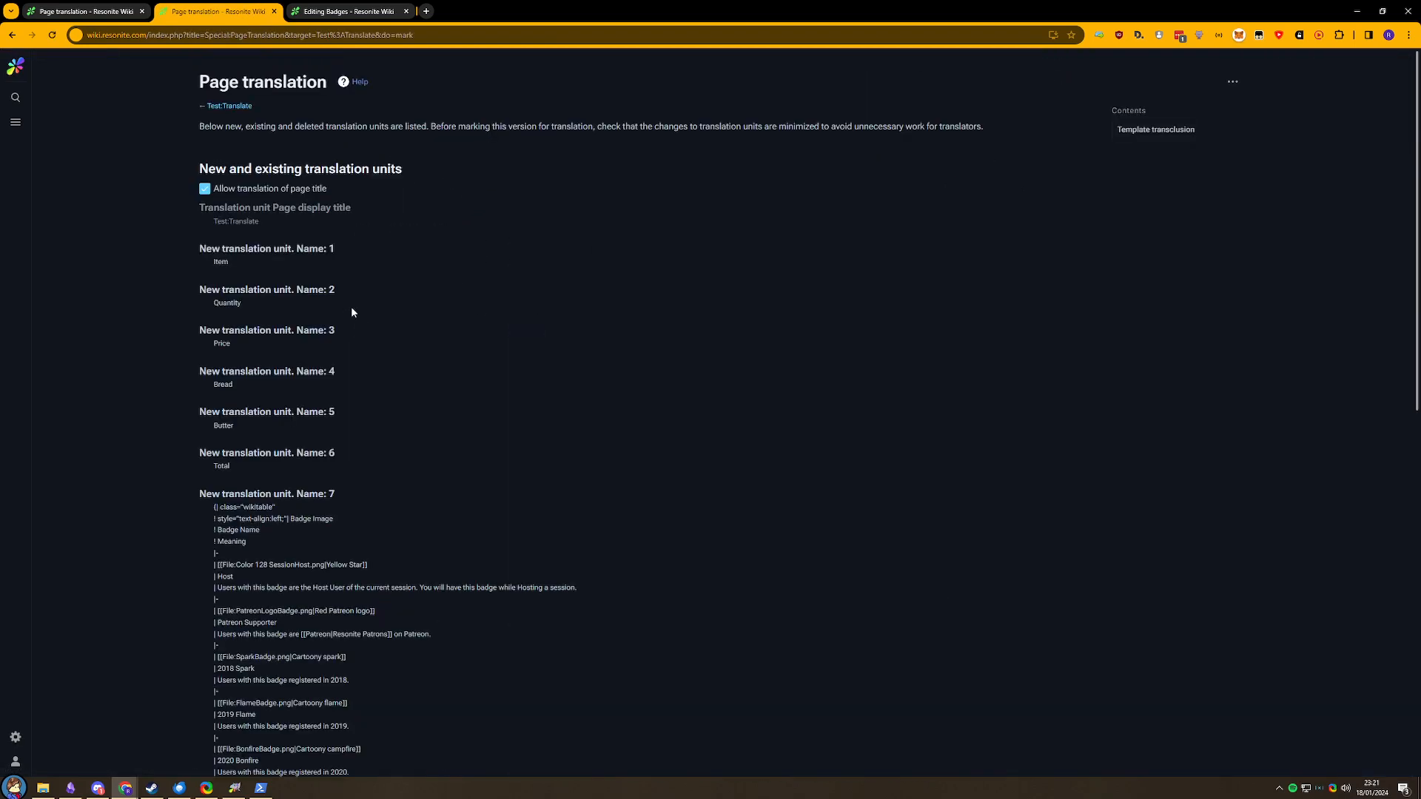
{"action": "scroll", "coordinate": [335, 441], "scroll_direction": "down", "scroll_amount": 3}
{"action": "left_click_drag", "start_coordinate": [218, 285], "coordinate": [305, 609]}
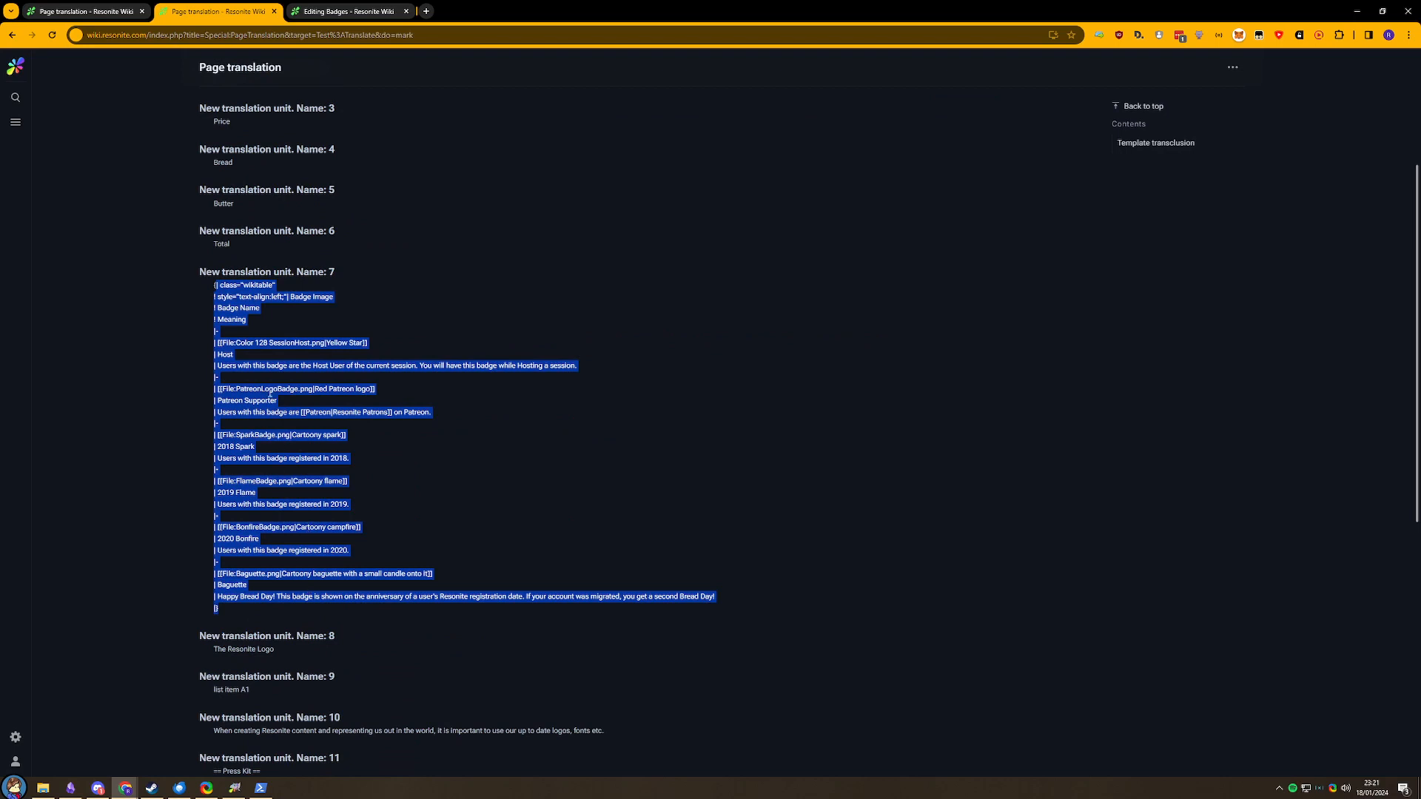
{"action": "left_click", "coordinate": [273, 378]}
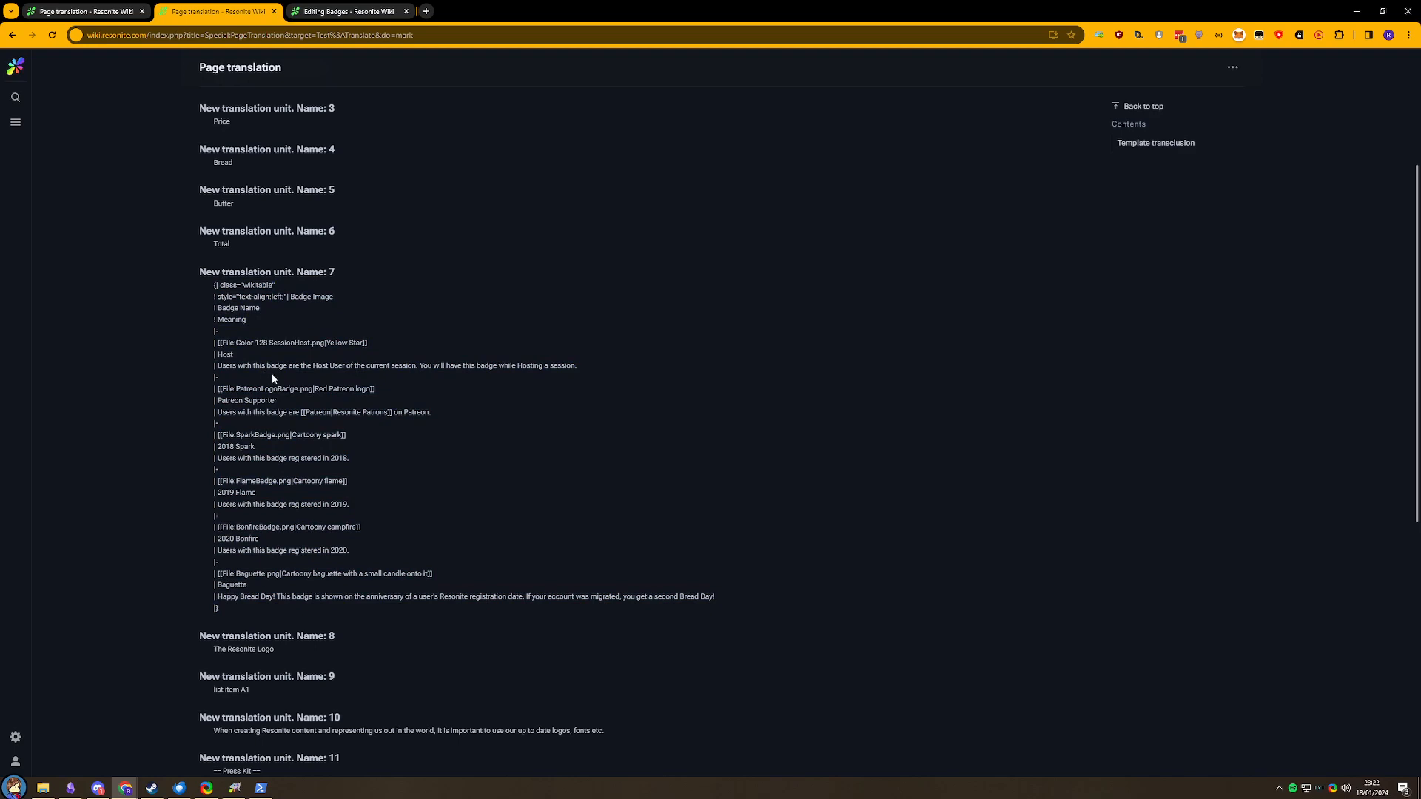
{"action": "scroll", "coordinate": [274, 378], "scroll_direction": "up", "scroll_amount": 3}
{"action": "scroll", "coordinate": [268, 444], "scroll_direction": "down", "scroll_amount": 3}
{"action": "scroll", "coordinate": [266, 489], "scroll_direction": "up", "scroll_amount": 4}
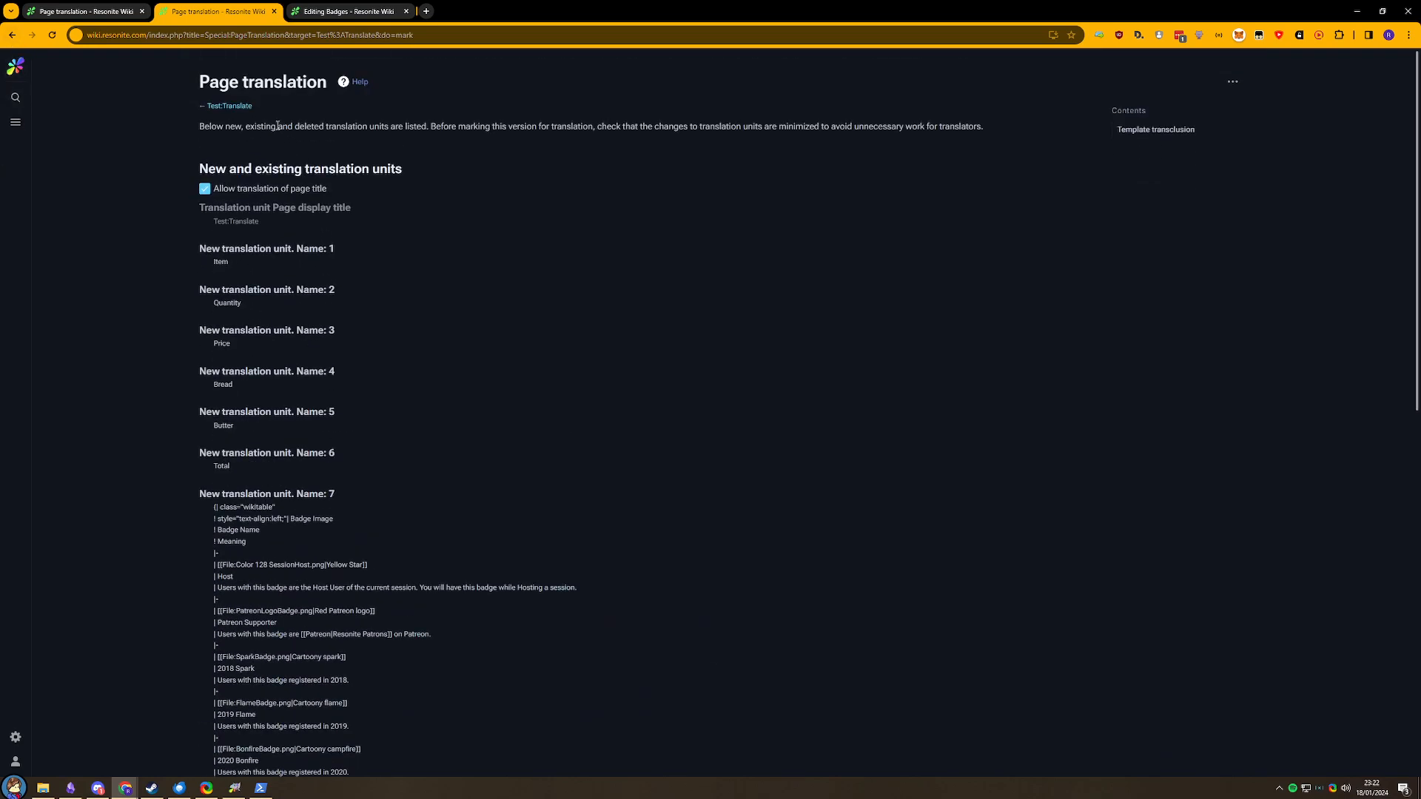
- Reopen the Test:Translate source, delete the badges table together with its translate tags, and save the page
{"action": "left_click", "coordinate": [235, 110]}
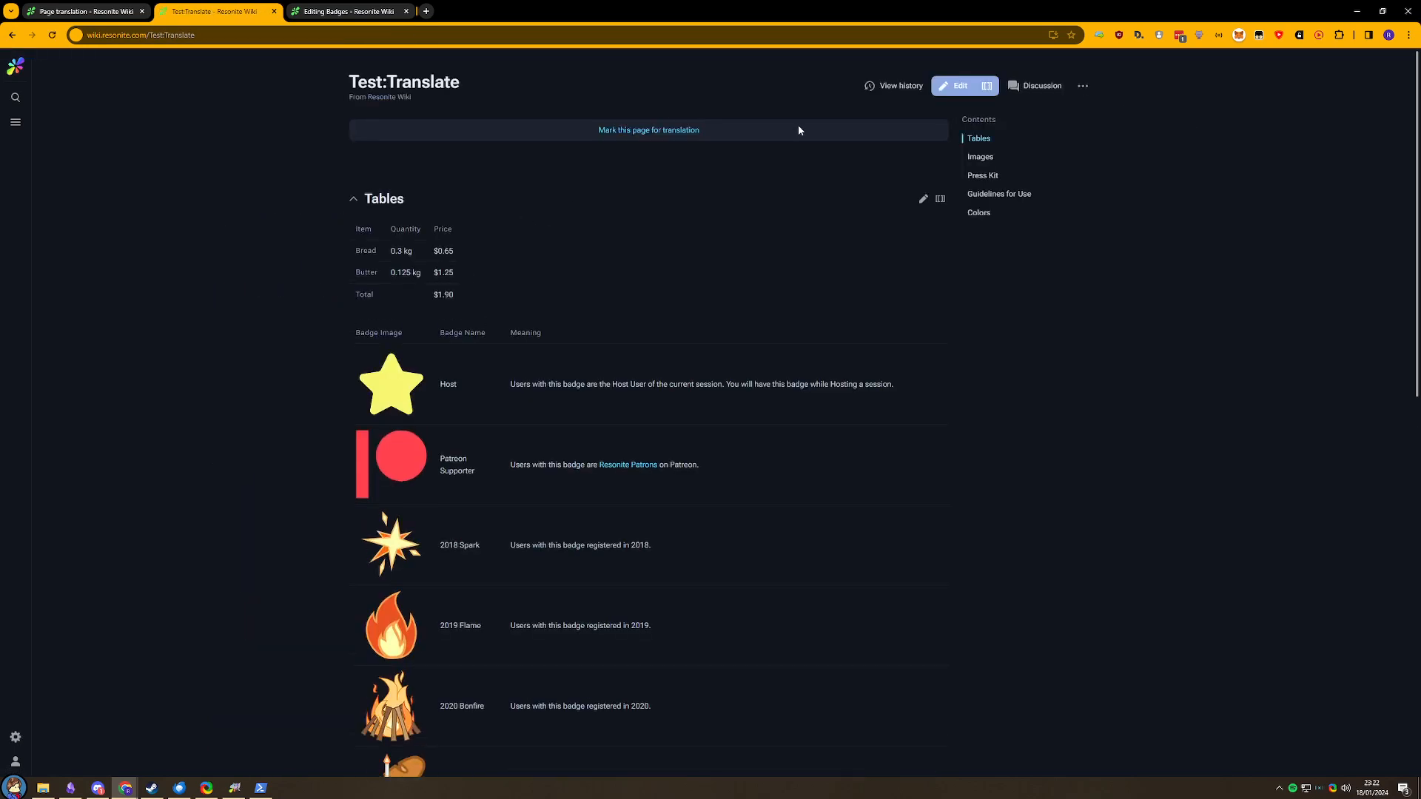
{"action": "left_click", "coordinate": [961, 87]}
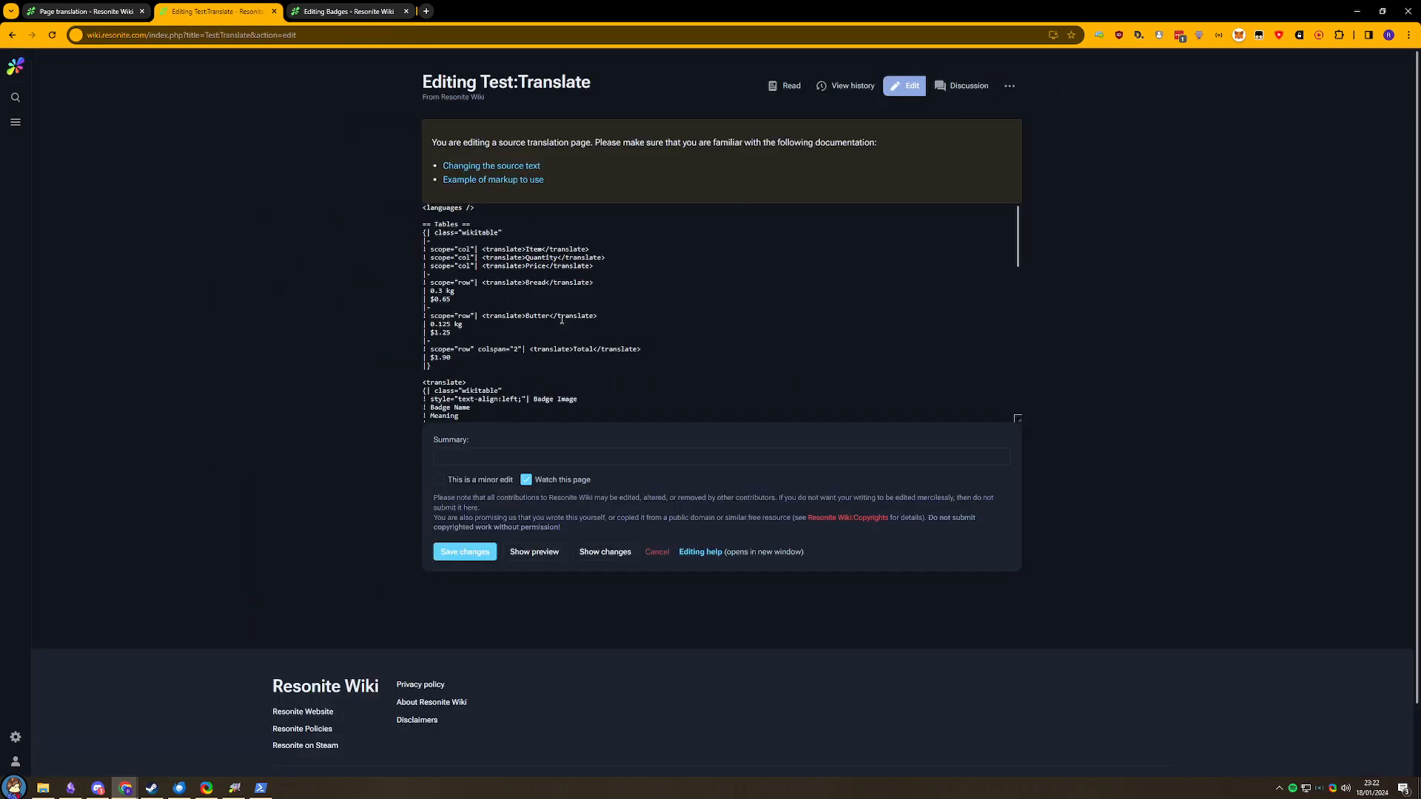
{"action": "scroll", "coordinate": [449, 360], "scroll_direction": "down", "scroll_amount": 3}
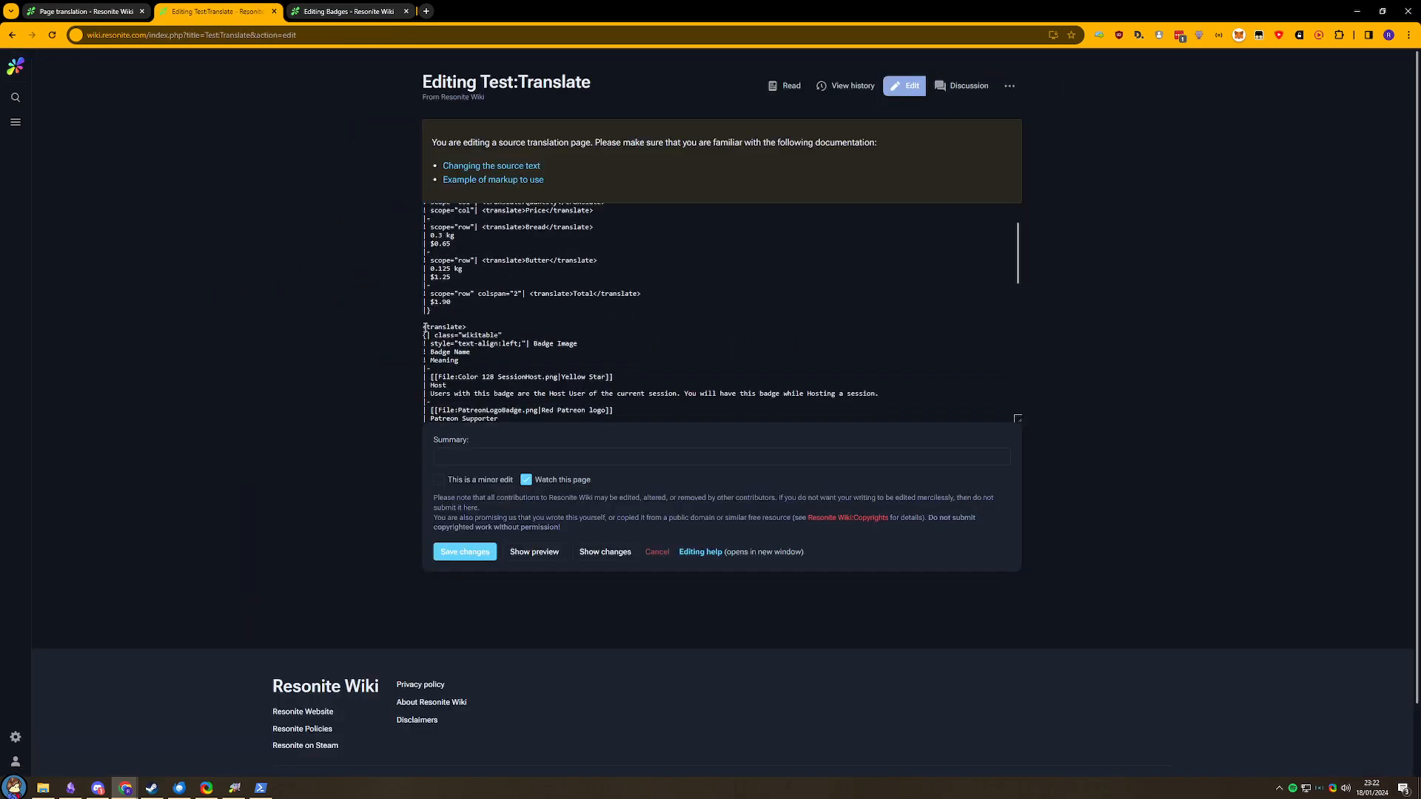
{"action": "left_click_drag", "start_coordinate": [424, 329], "coordinate": [531, 356]}
{"action": "key", "text": "BackSpace"}
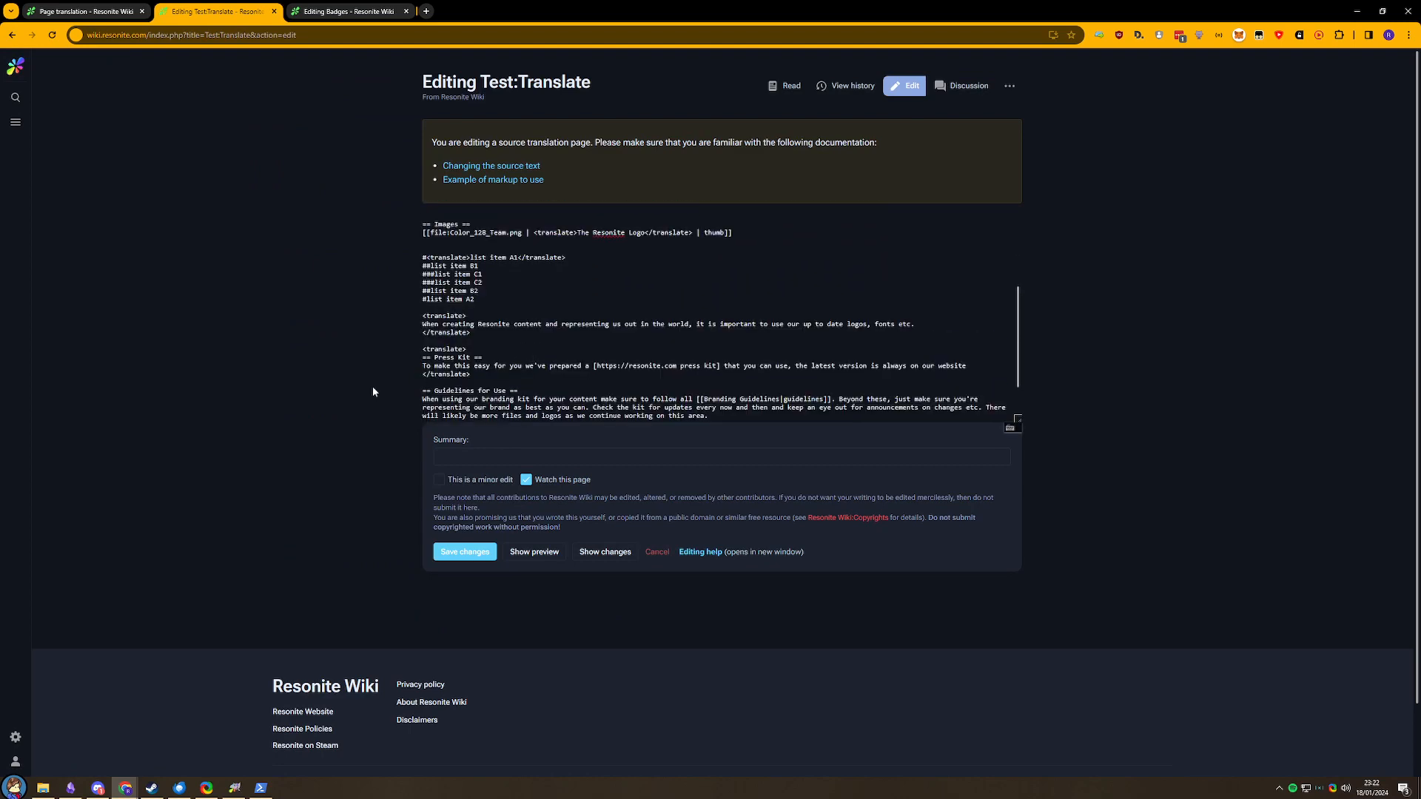
{"action": "left_click", "coordinate": [464, 552]}
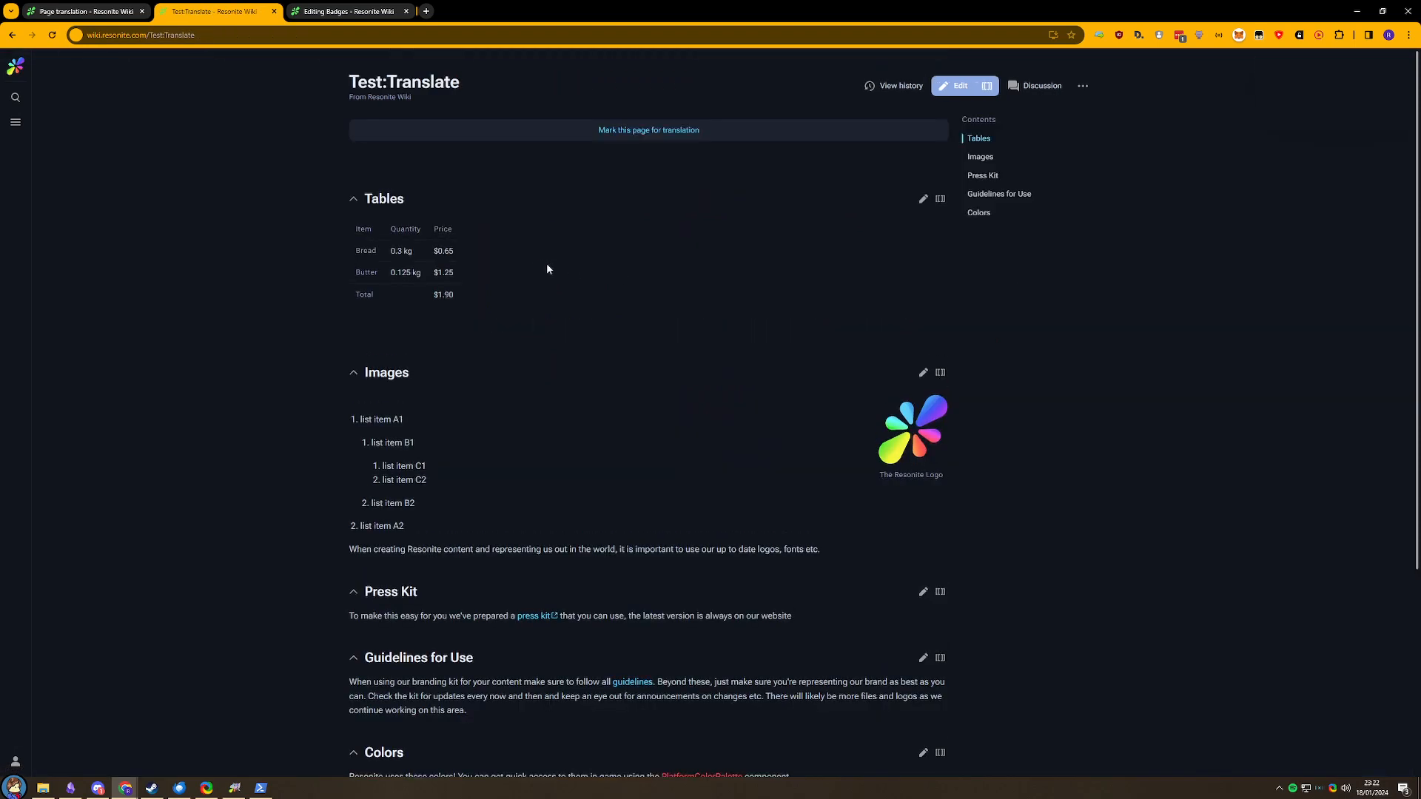
- Mark the current version of Test:Translate for translation with translation-aware transclusion enabled, and go back to the page
{"action": "left_click", "coordinate": [648, 131]}
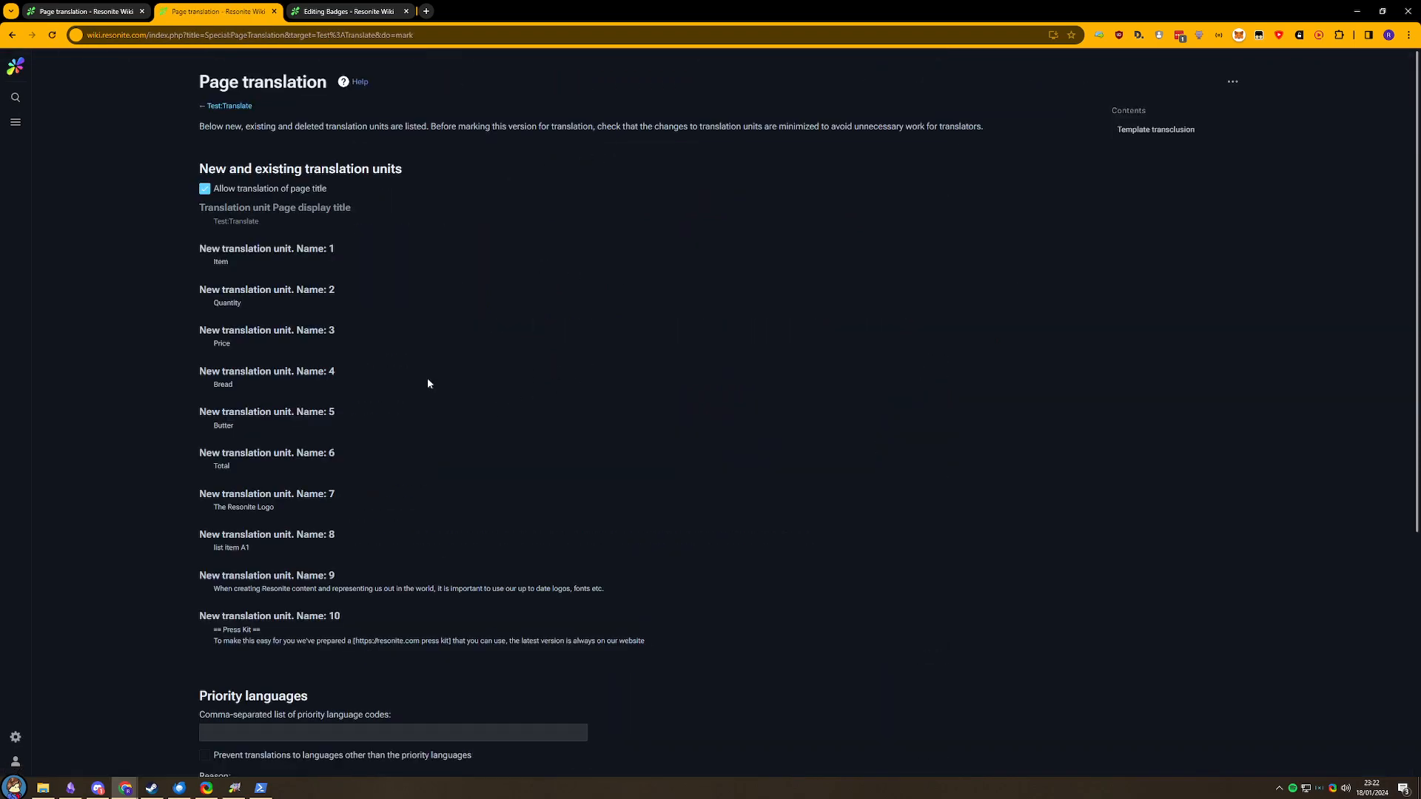
{"action": "left_click", "coordinate": [205, 189]}
{"action": "scroll", "coordinate": [185, 326], "scroll_direction": "down", "scroll_amount": 5}
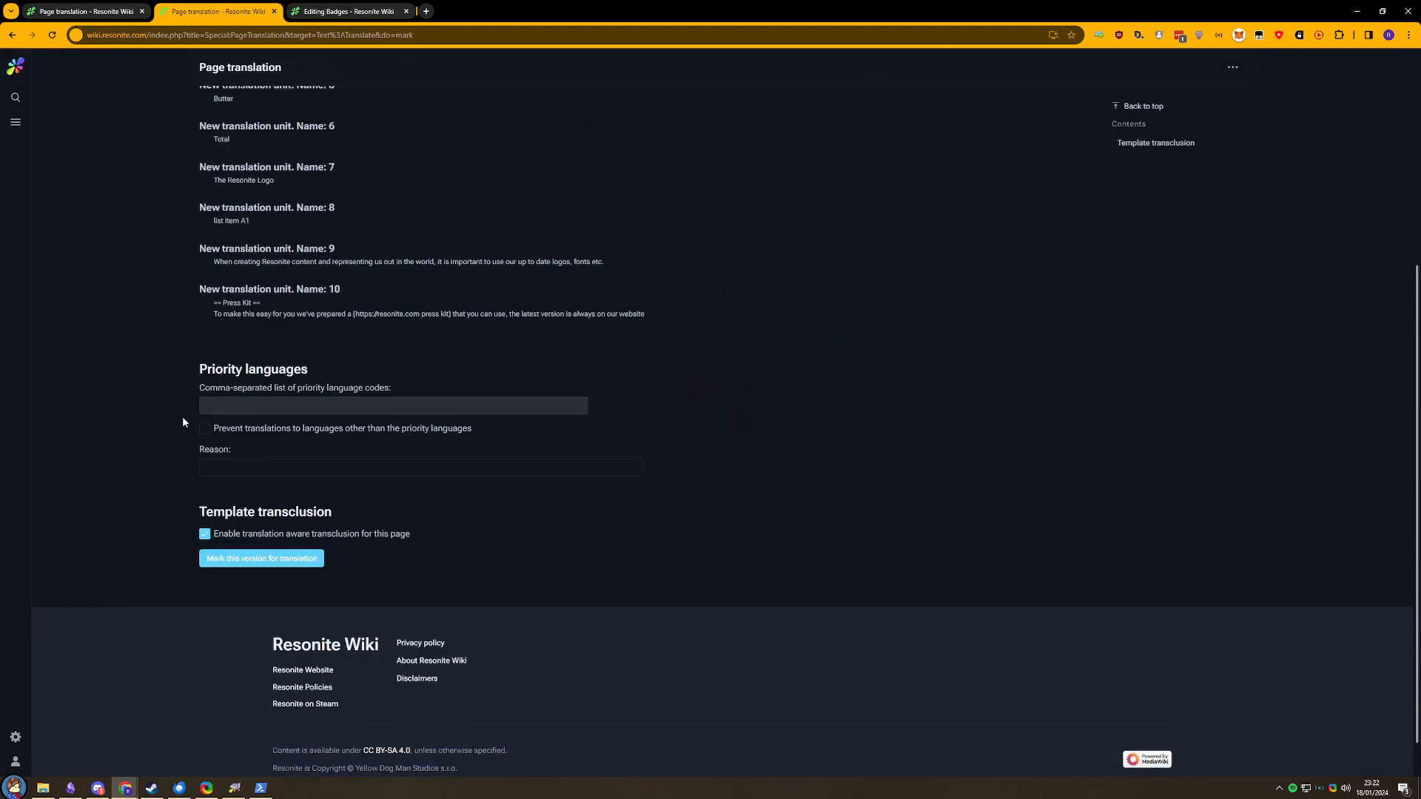
{"action": "left_click", "coordinate": [261, 558]}
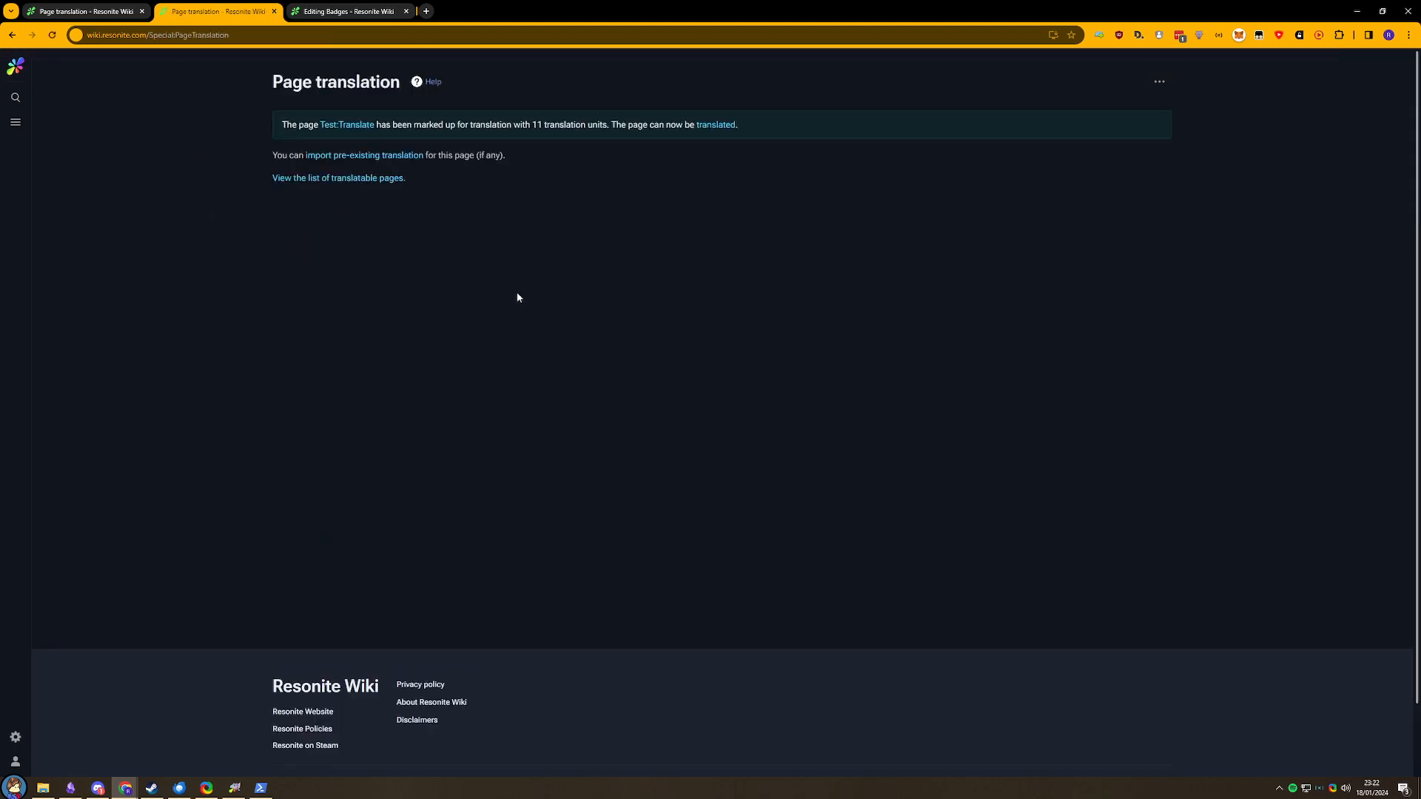
{"action": "left_click", "coordinate": [331, 126]}
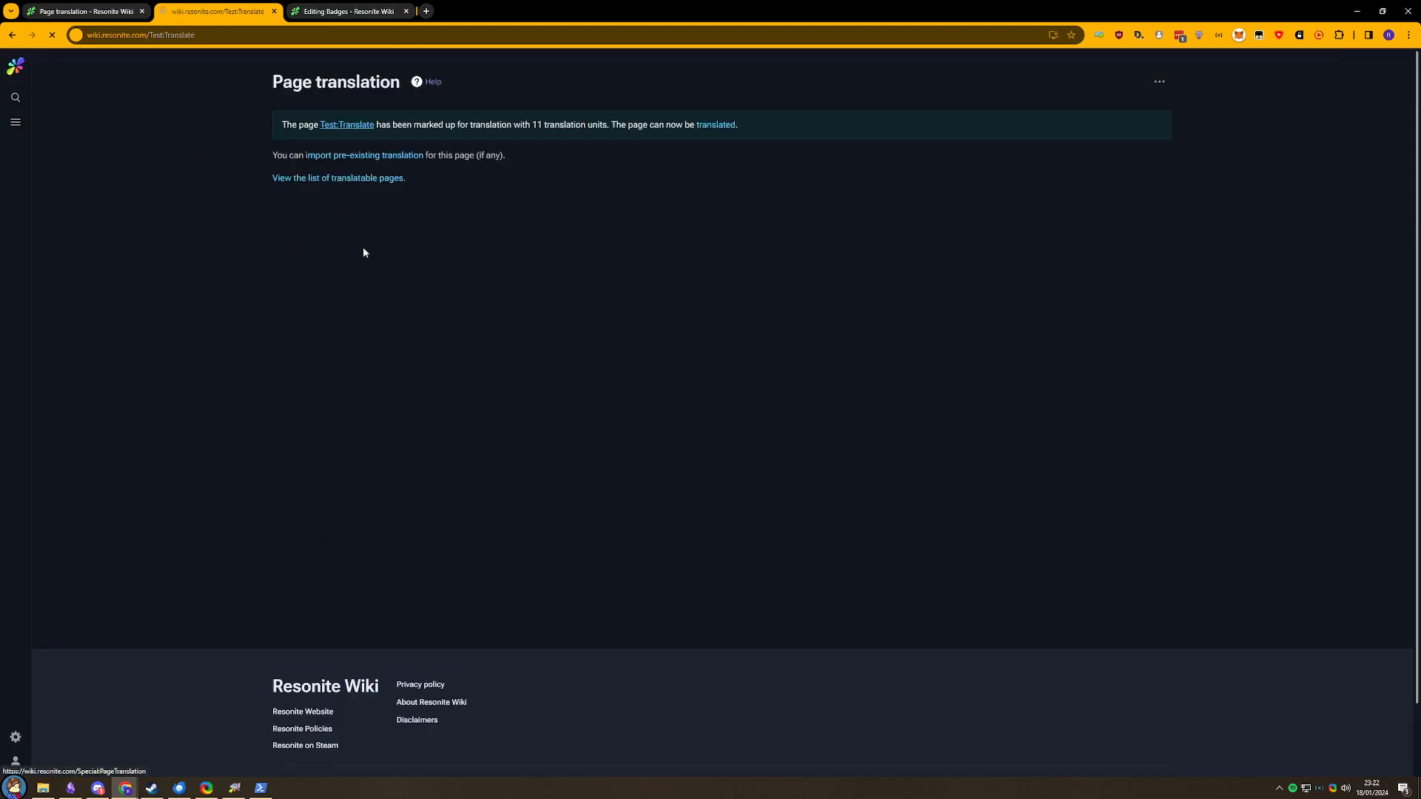